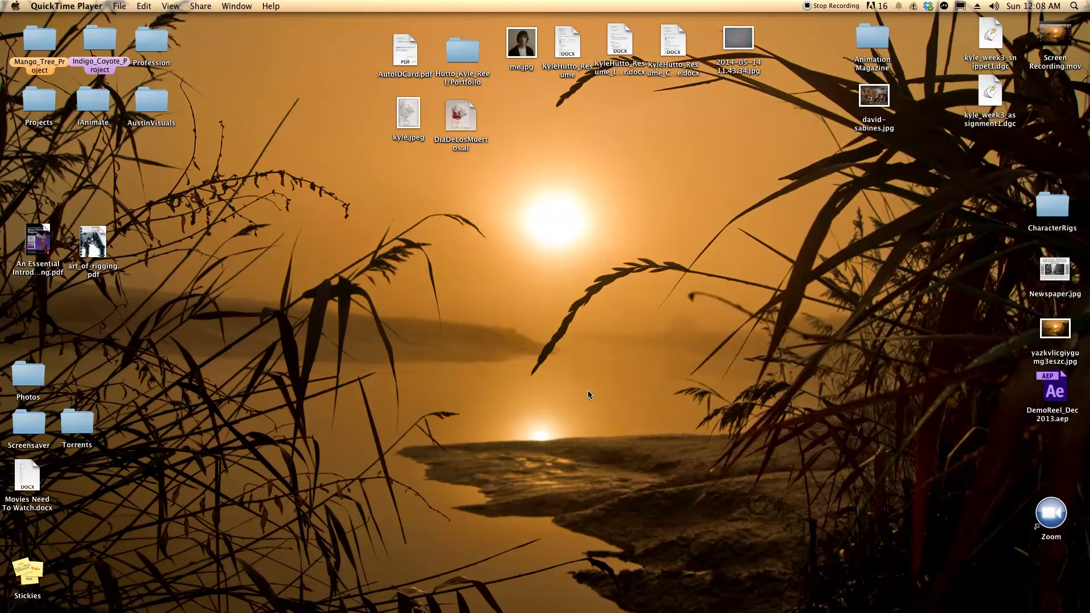
# Switch to Adobe Photoshop CC and start a new document using the U.S. Paper preset
pyautogui.moveTo(262, 610)
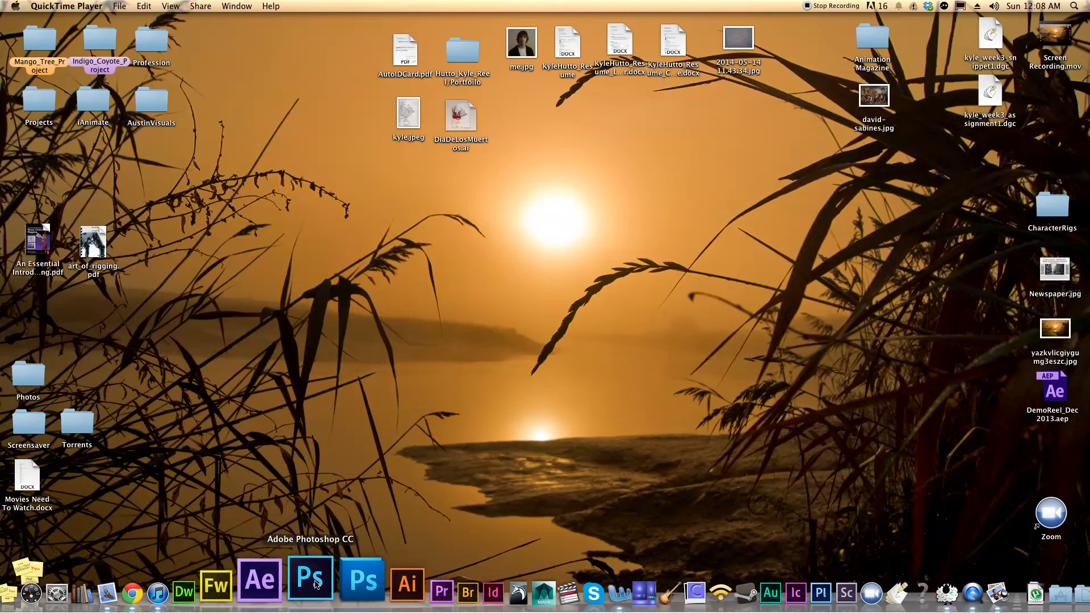
pyautogui.click(312, 577)
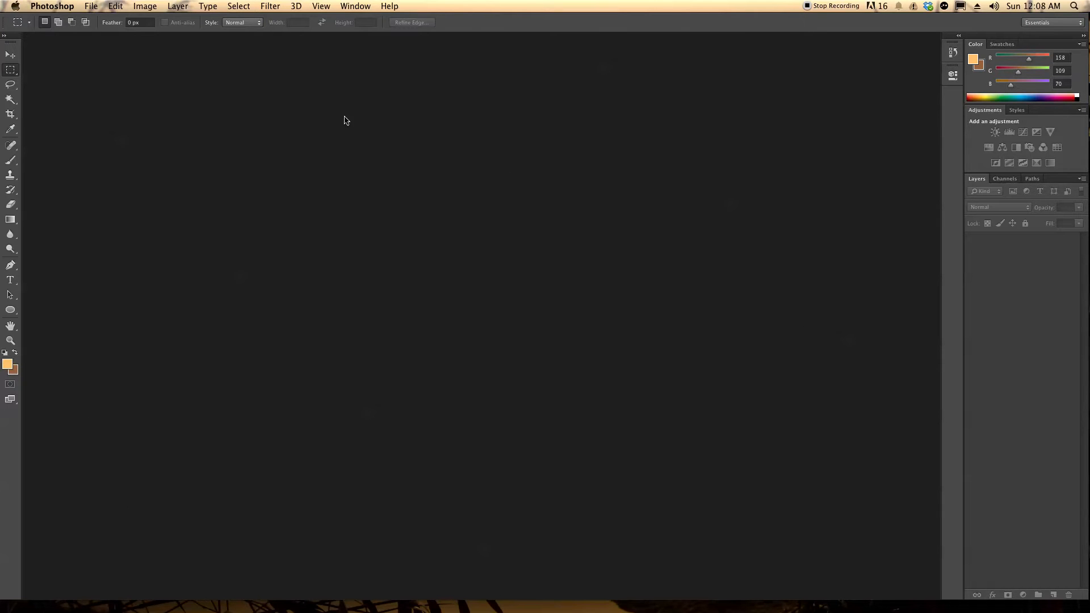
pyautogui.click(91, 6)
pyautogui.click(96, 21)
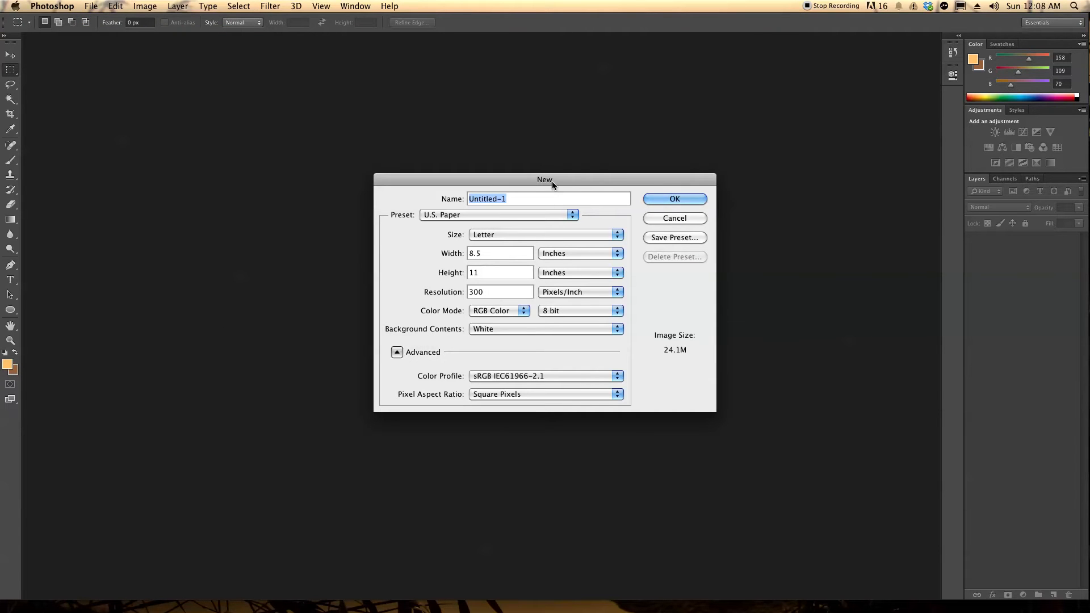
pyautogui.moveTo(552, 182); pyautogui.dragTo(531, 164)
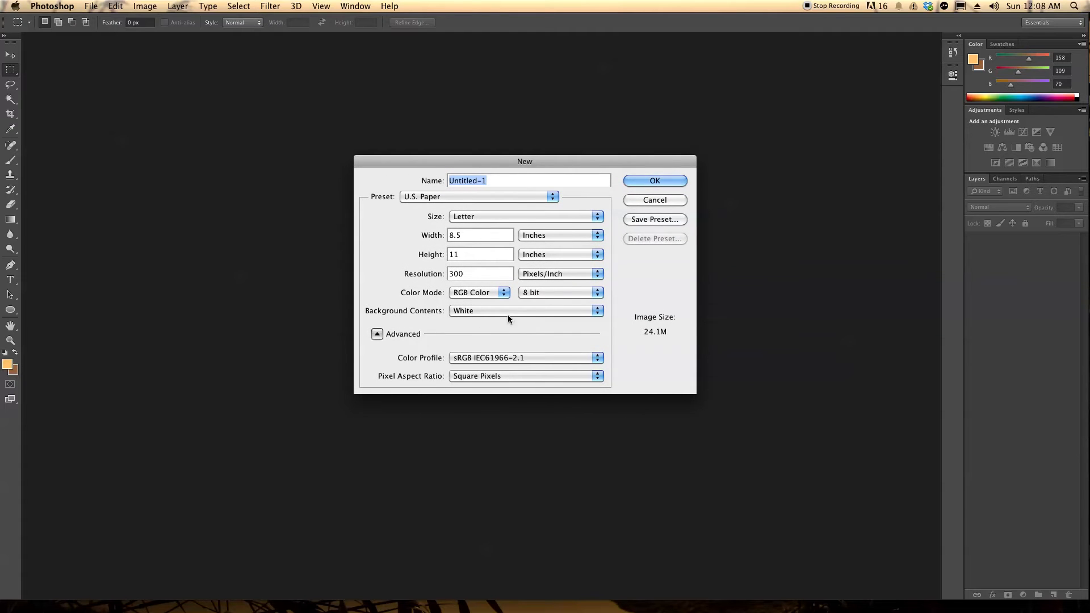
pyautogui.click(549, 196)
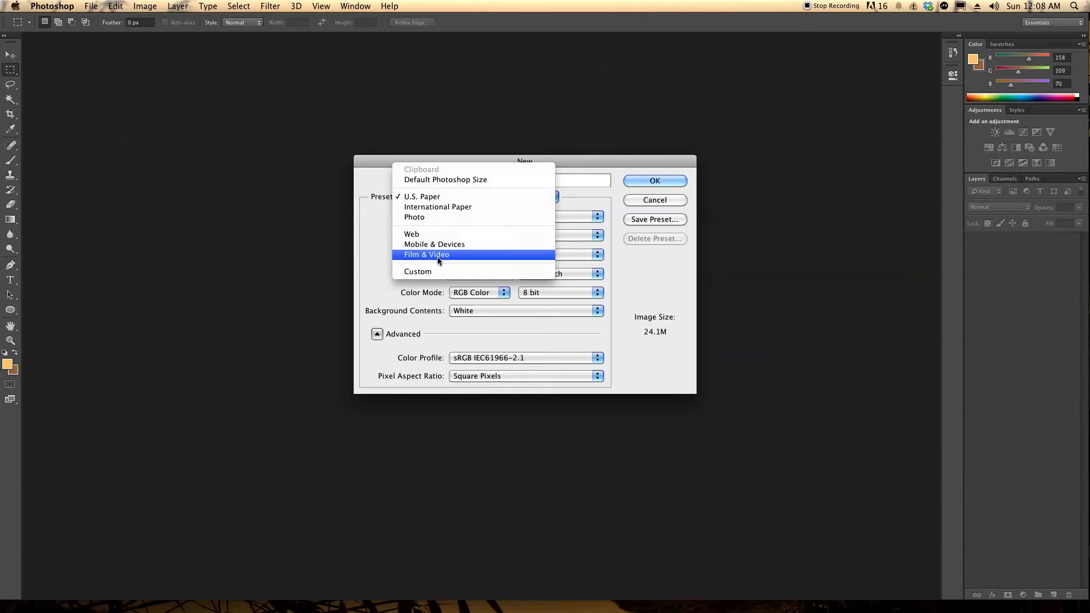
pyautogui.click(437, 198)
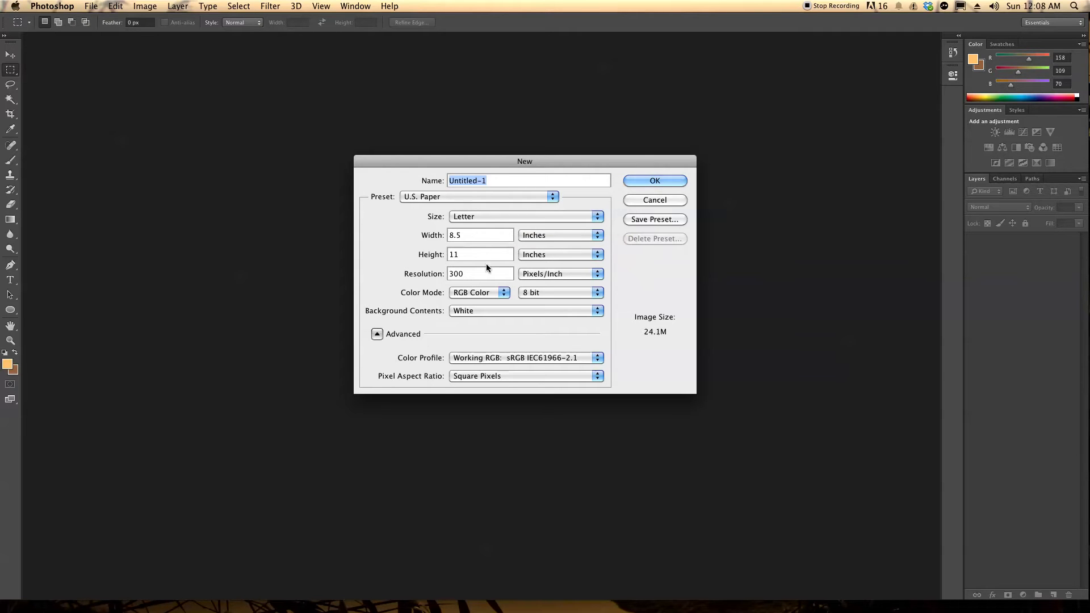
# Keep the pixel aspect ratio at Square Pixels, name the document Tutorial, and create it
pyautogui.moveTo(486, 274); pyautogui.dragTo(413, 275)
pyautogui.click(574, 377)
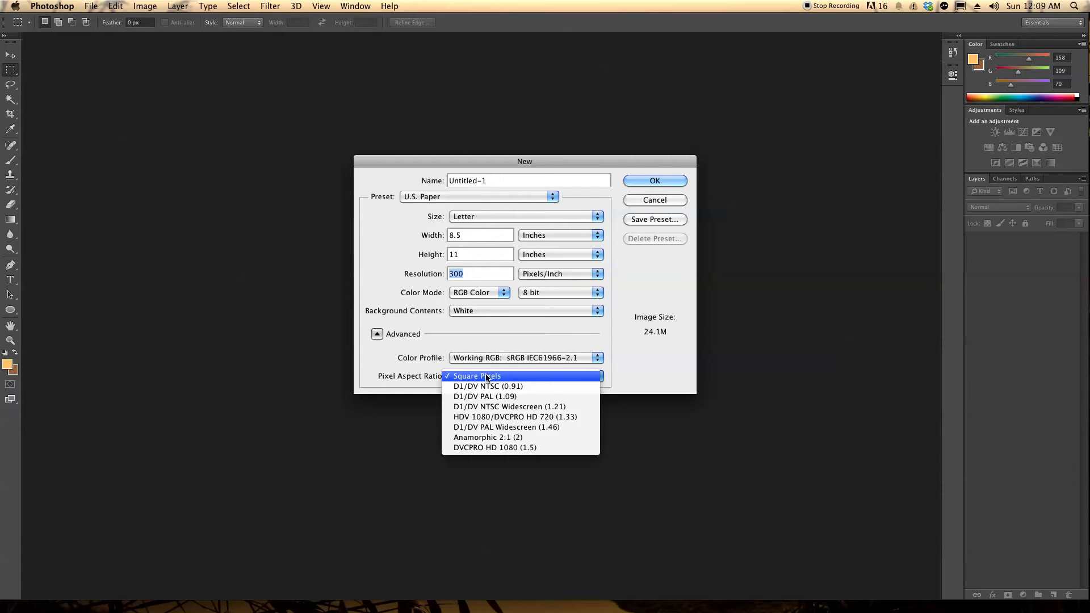
pyautogui.click(571, 376)
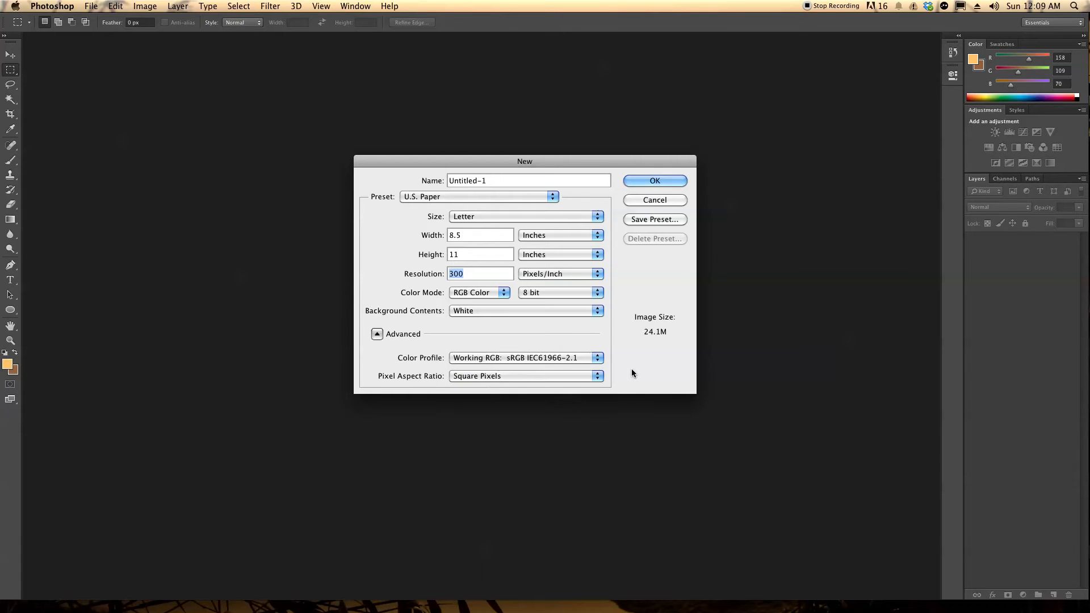
pyautogui.click(575, 375)
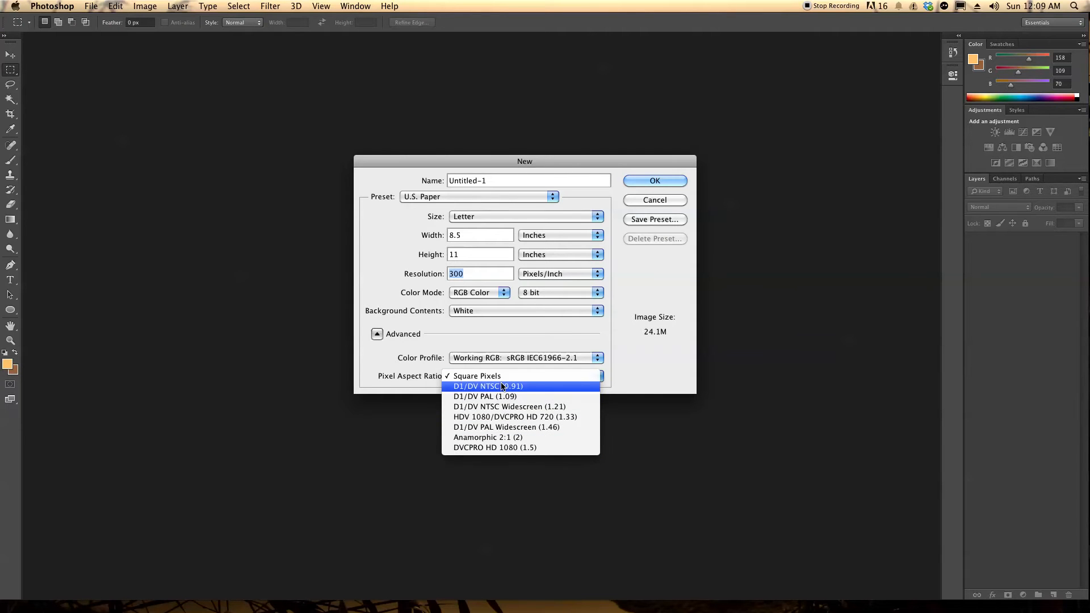
pyautogui.click(478, 375)
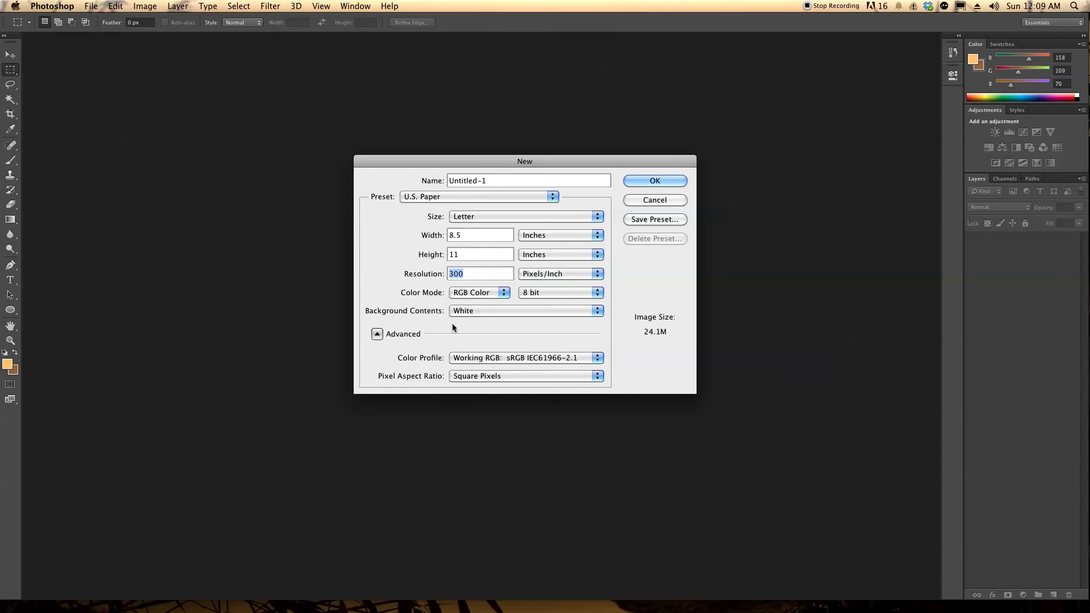
pyautogui.moveTo(511, 180); pyautogui.dragTo(365, 180)
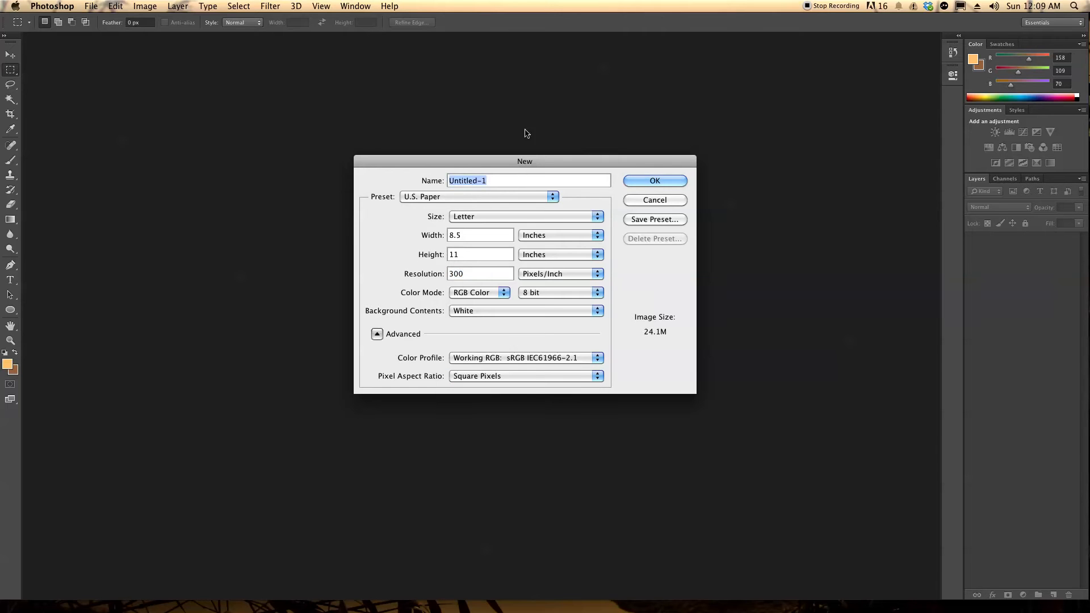
pyautogui.write('Tutorial')
pyautogui.click(636, 180)
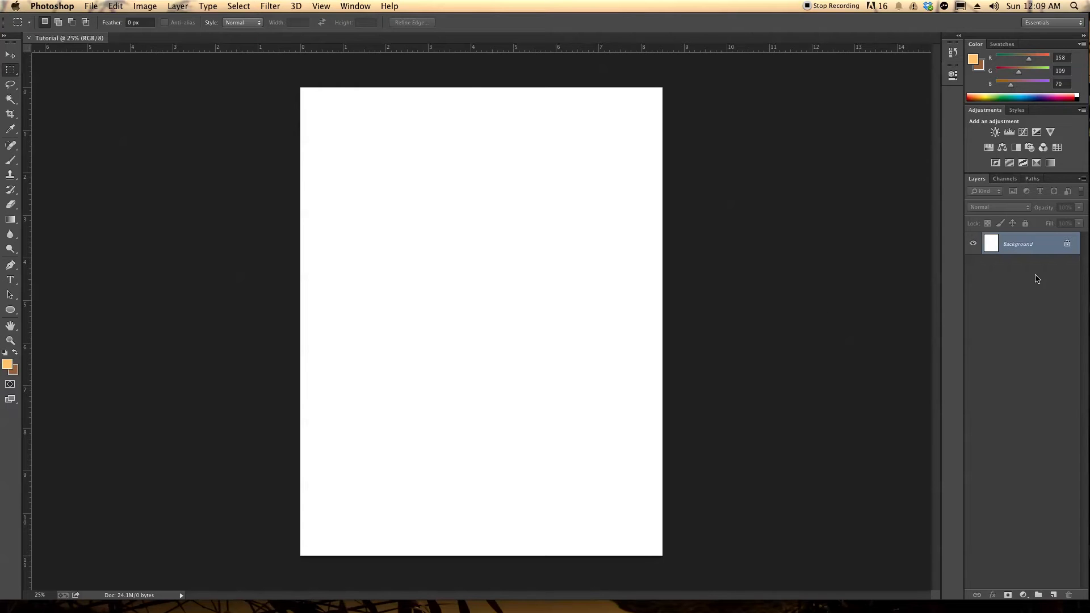
# Rotate the whole blank canvas 90° clockwise into landscape orientation
pyautogui.click(1002, 44)
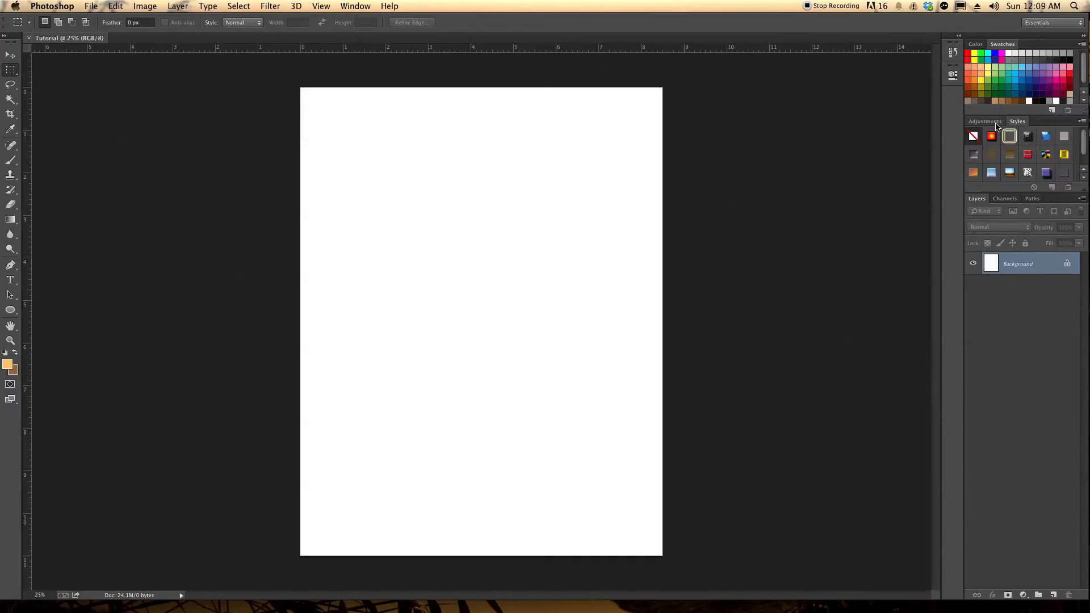
pyautogui.click(977, 44)
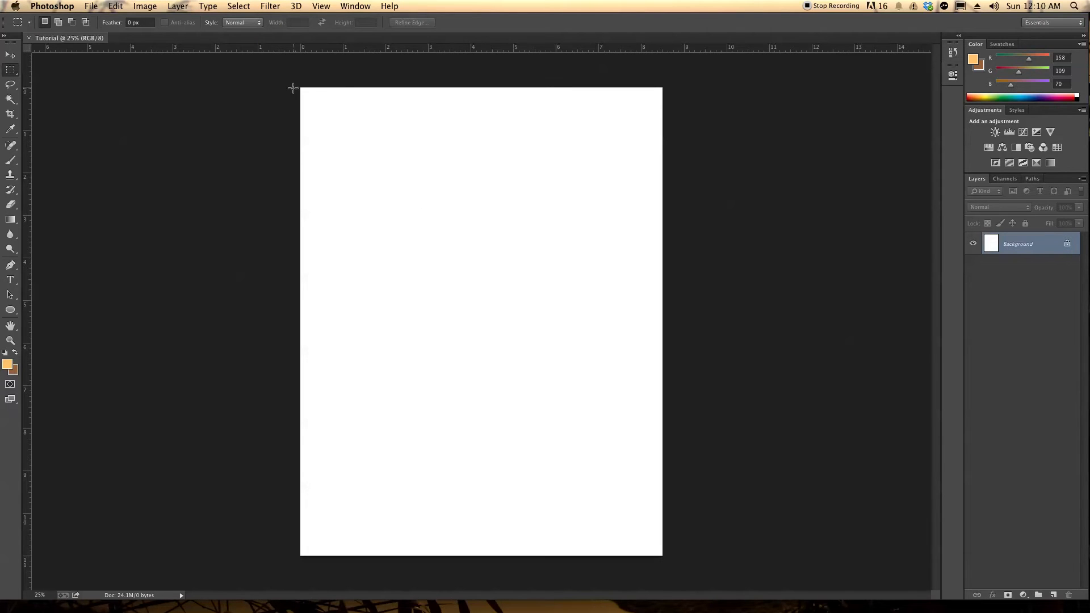
pyautogui.click(149, 6)
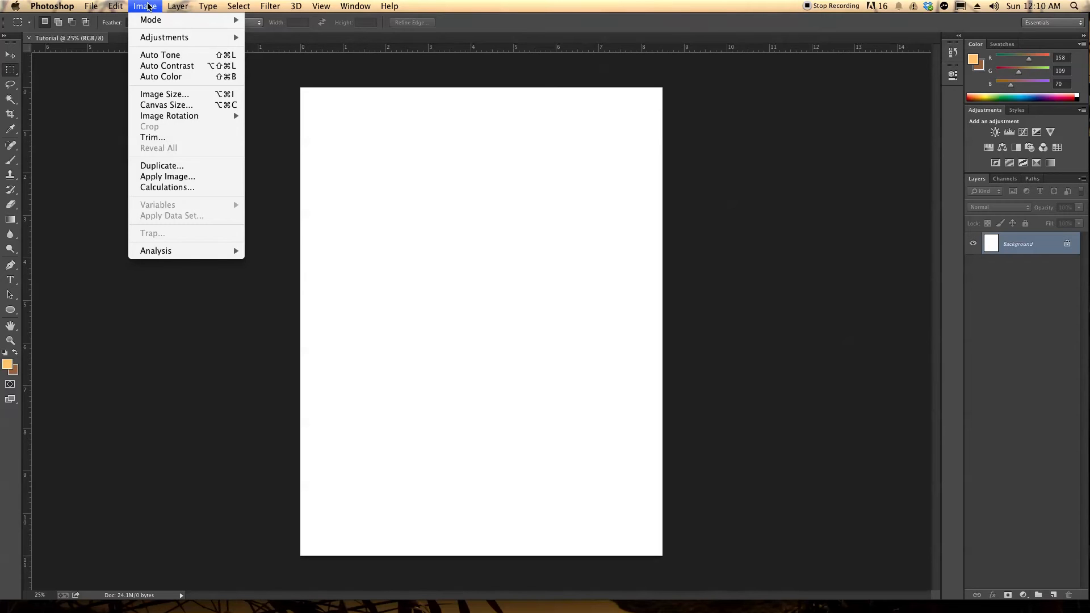
pyautogui.moveTo(157, 40)
pyautogui.moveTo(179, 116)
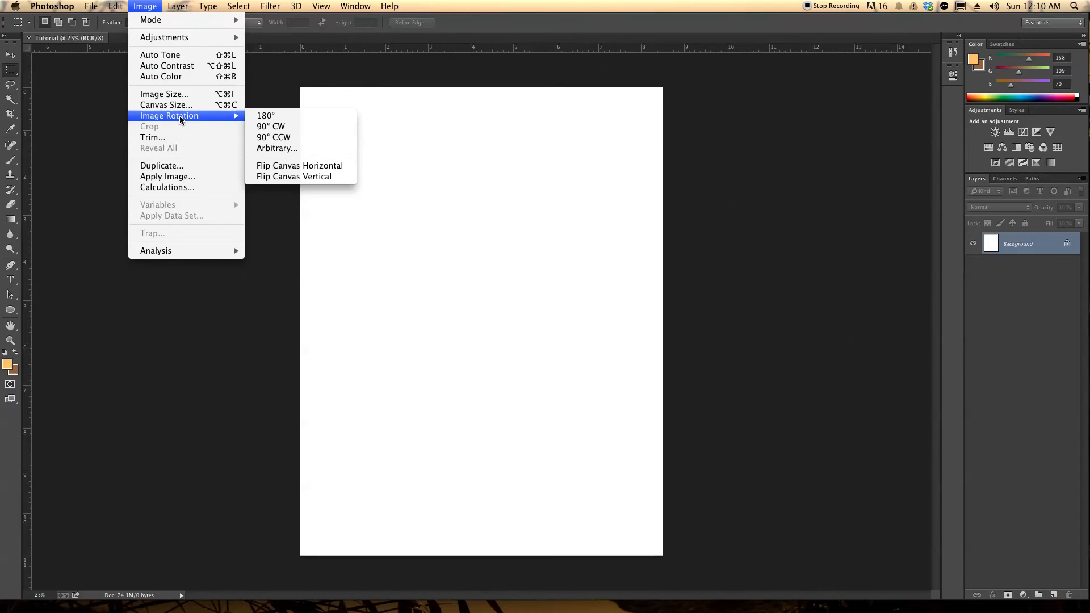
pyautogui.click(268, 132)
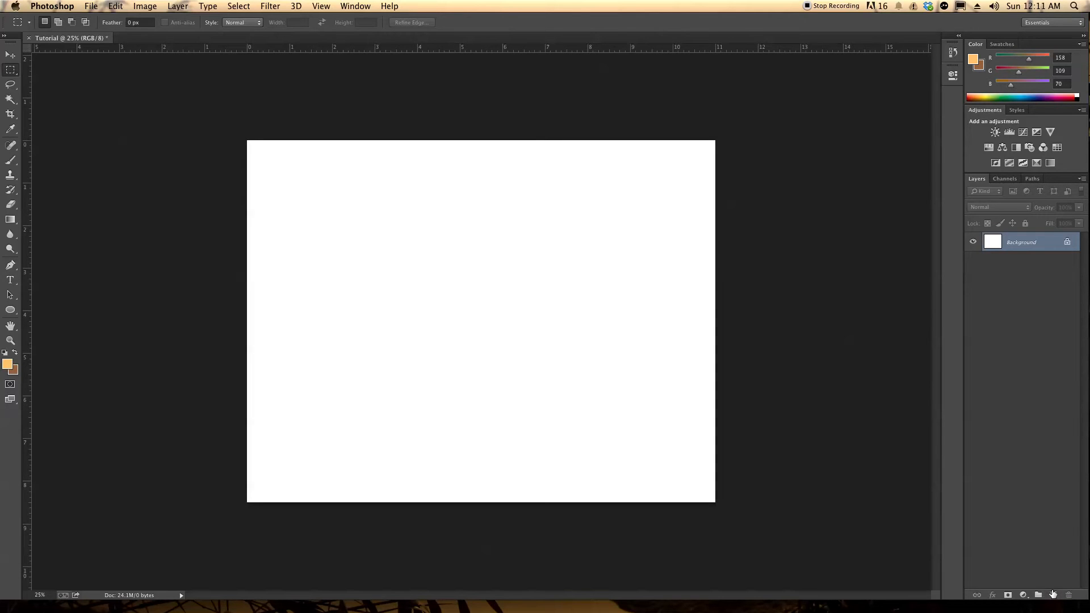
# Add a new layer above the Background and set the Brush tool's size to 26 px
pyautogui.click(1054, 594)
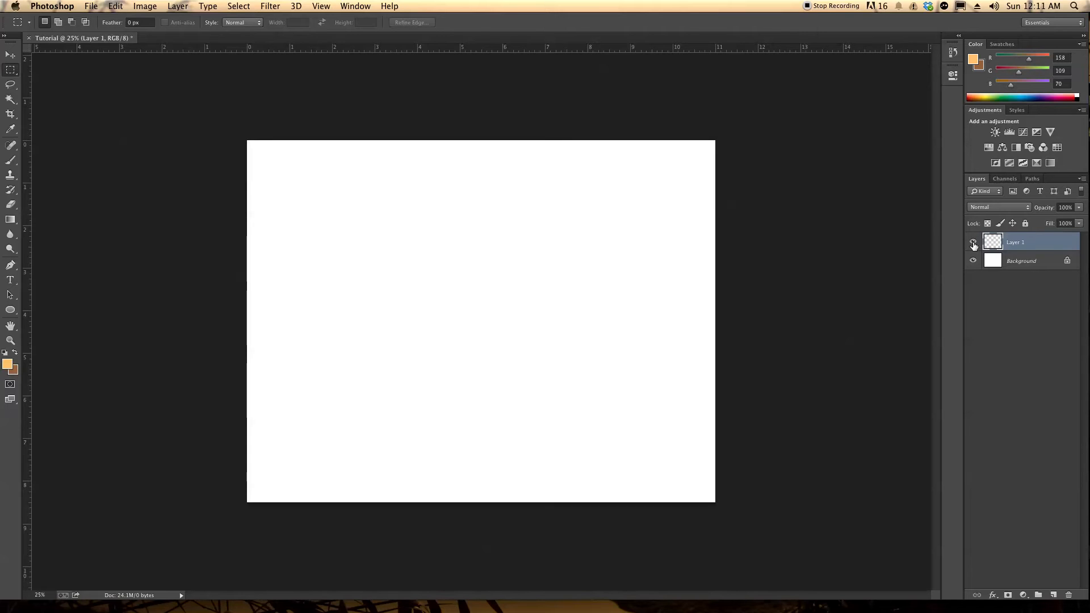
pyautogui.click(11, 162)
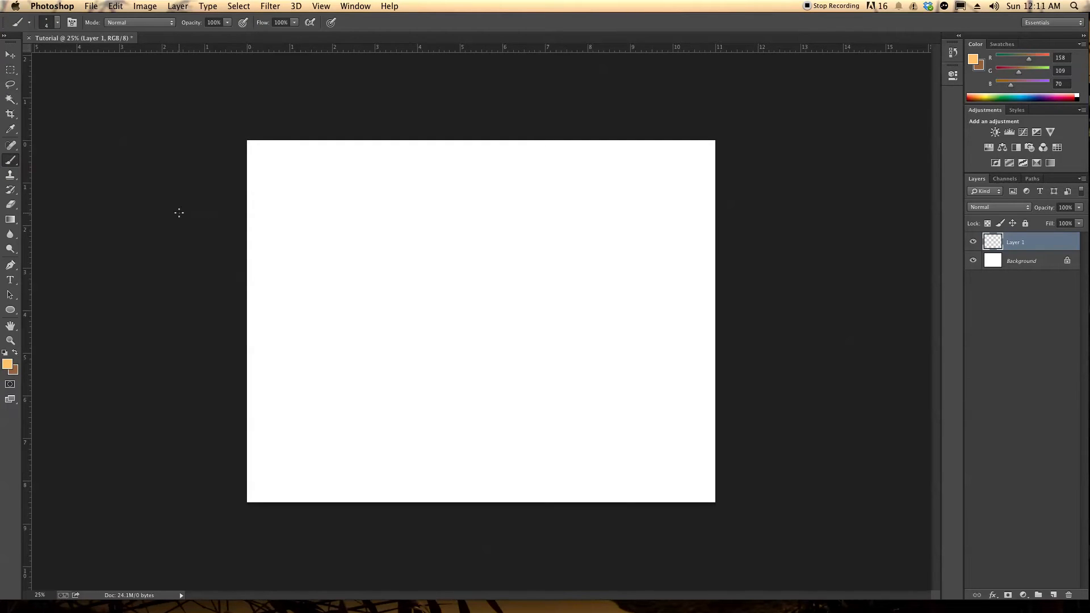
pyautogui.click(12, 164)
pyautogui.click(54, 157)
pyautogui.click(56, 24)
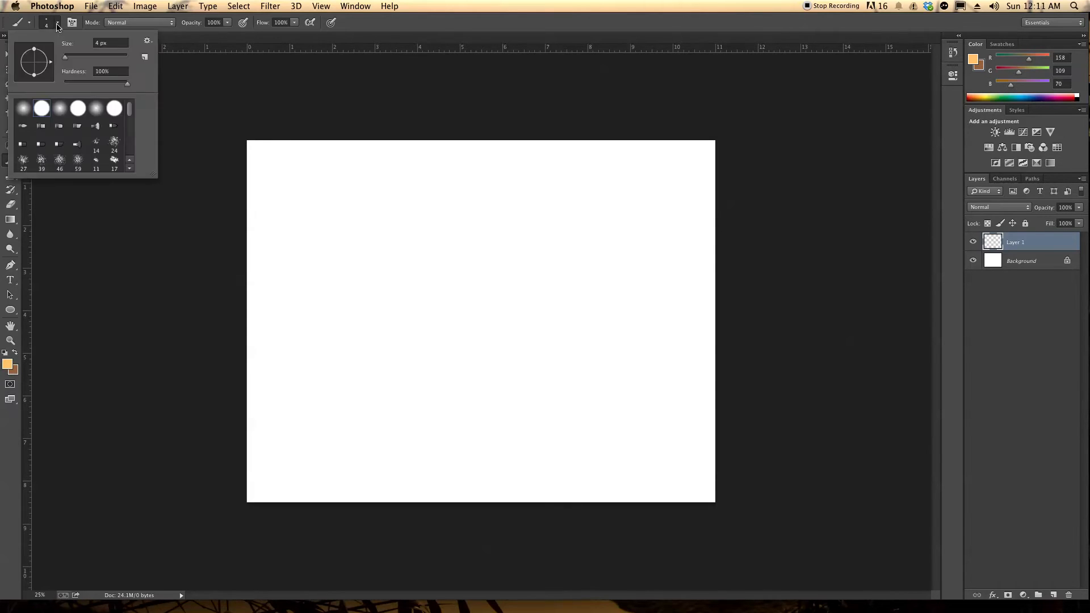
pyautogui.moveTo(65, 58)
pyautogui.mouseDown()
pyautogui.moveTo(80, 58)
pyautogui.moveTo(67, 62)
pyautogui.mouseUp()
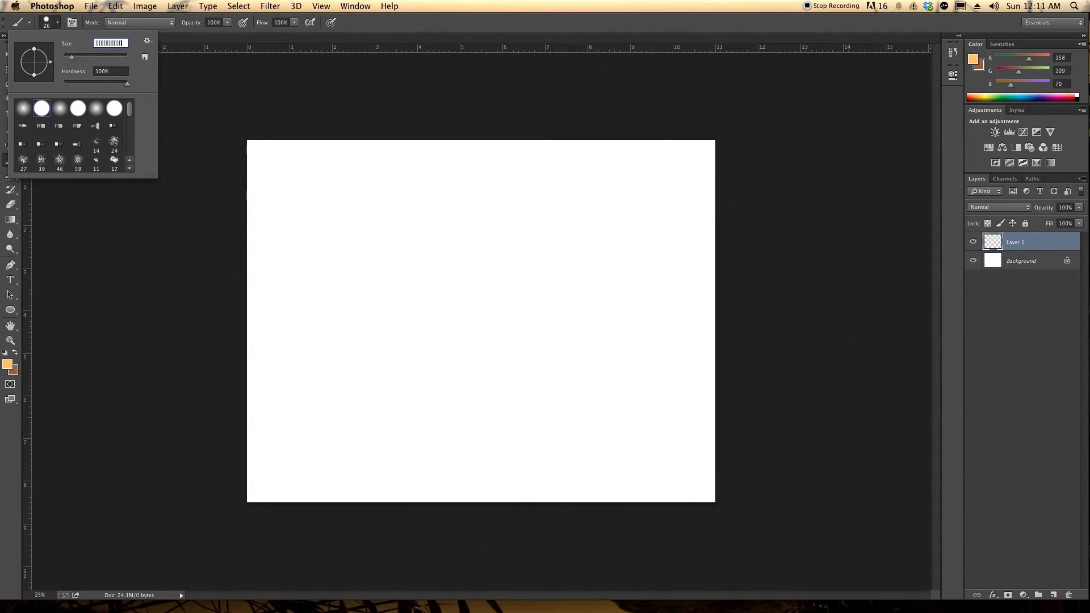
# Close the brush settings and undo the stray brush strokes on Layer 1
pyautogui.click(127, 317)
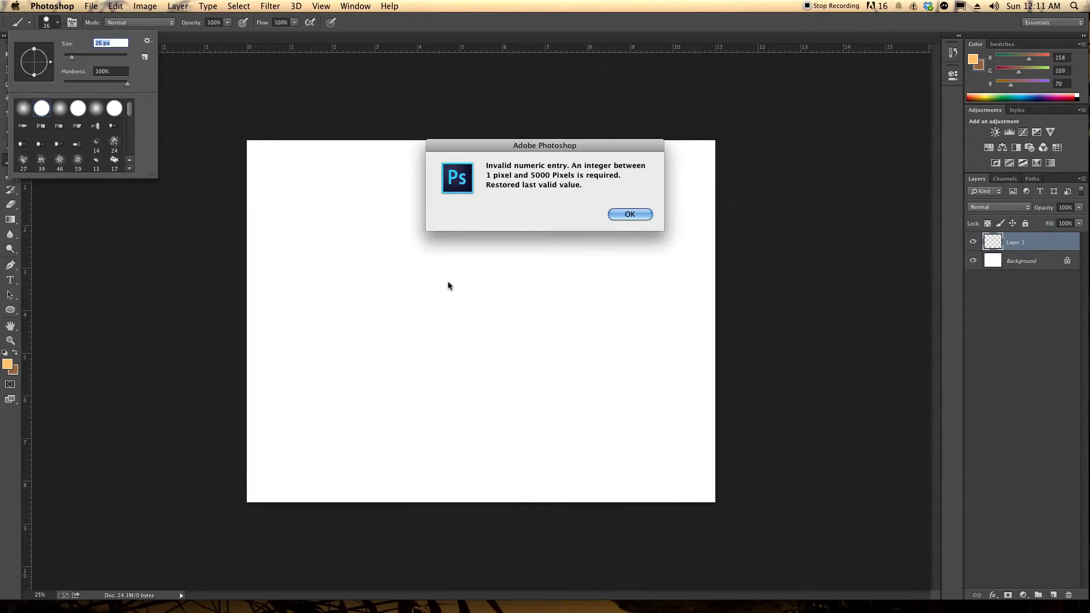
pyautogui.click(644, 214)
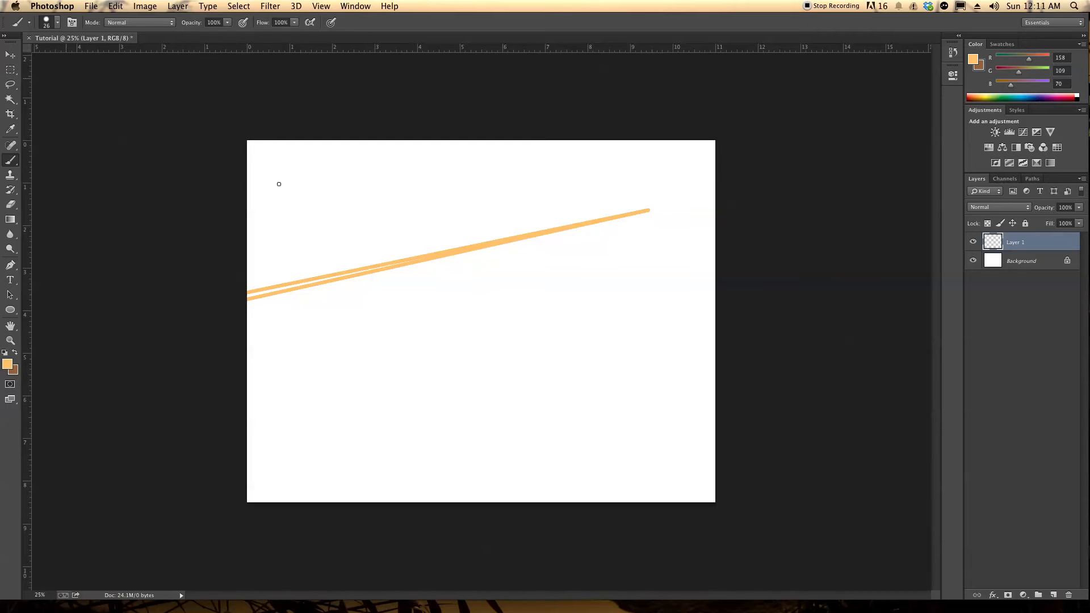
pyautogui.click(106, 7)
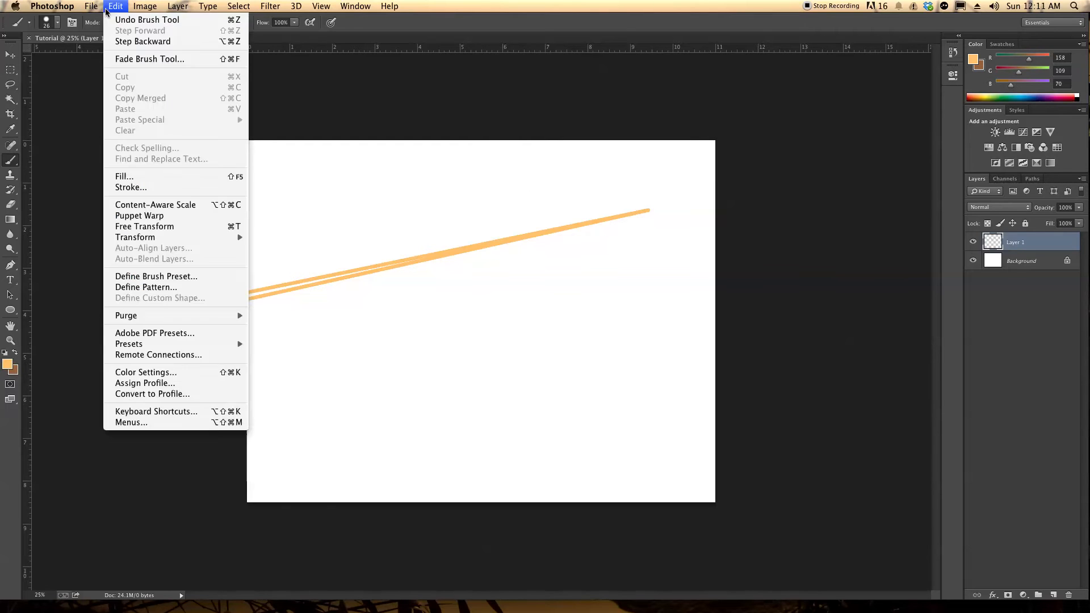
pyautogui.click(145, 39)
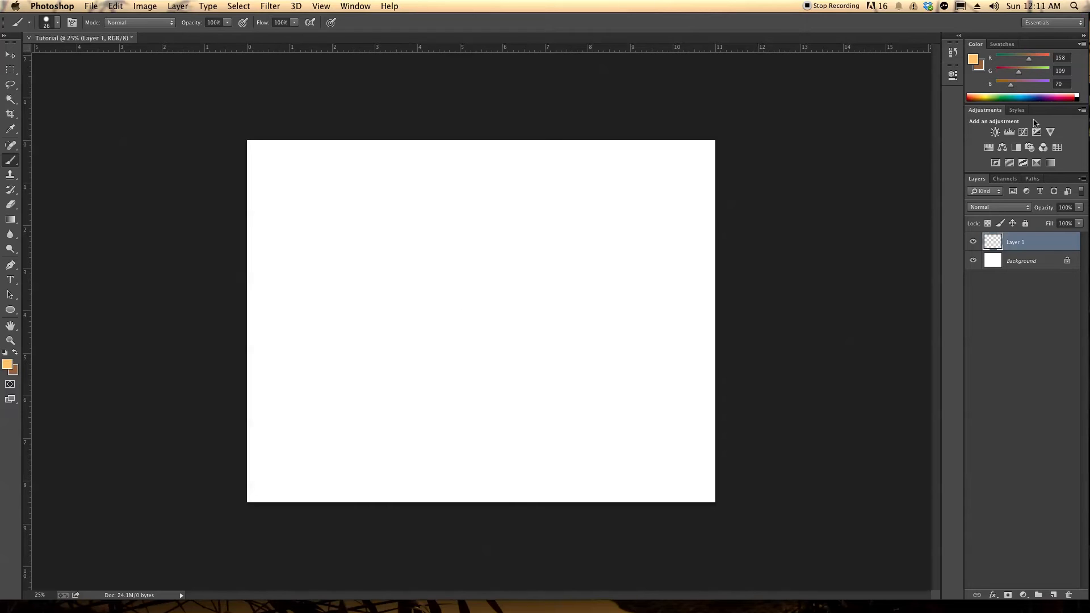
# Choose black as the second colour and scribble one orange and one black freehand line across Layer 1
pyautogui.click(1002, 44)
pyautogui.keyDown('super'); pyautogui.click(1071, 57); pyautogui.keyUp('super')
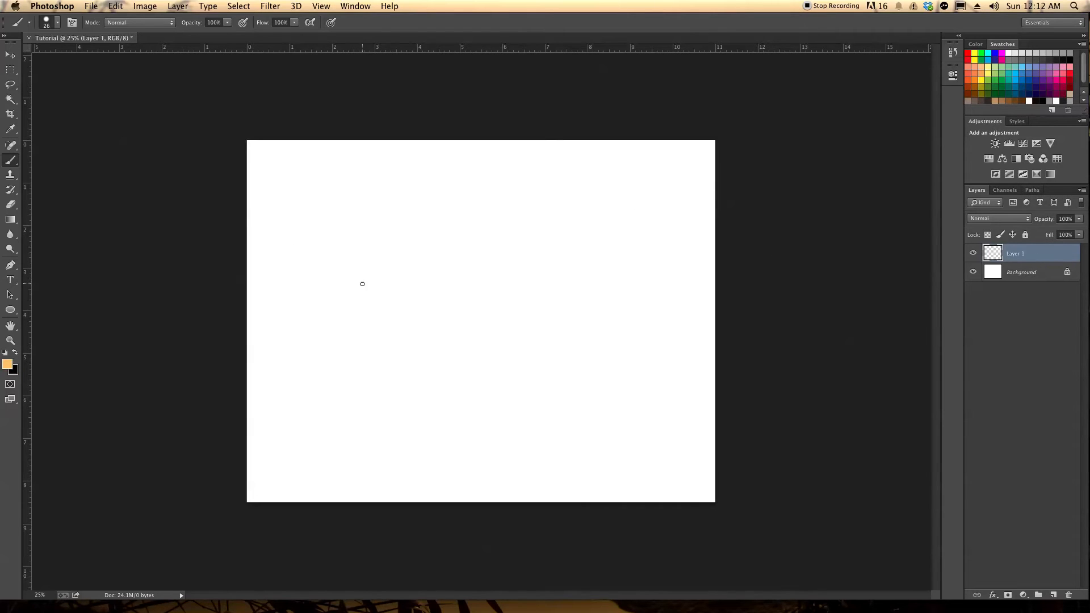
pyautogui.moveTo(323, 302)
pyautogui.mouseDown()
pyautogui.moveTo(471, 260)
pyautogui.moveTo(526, 365)
pyautogui.moveTo(574, 339)
pyautogui.moveTo(493, 411)
pyautogui.moveTo(400, 443)
pyautogui.mouseUp()
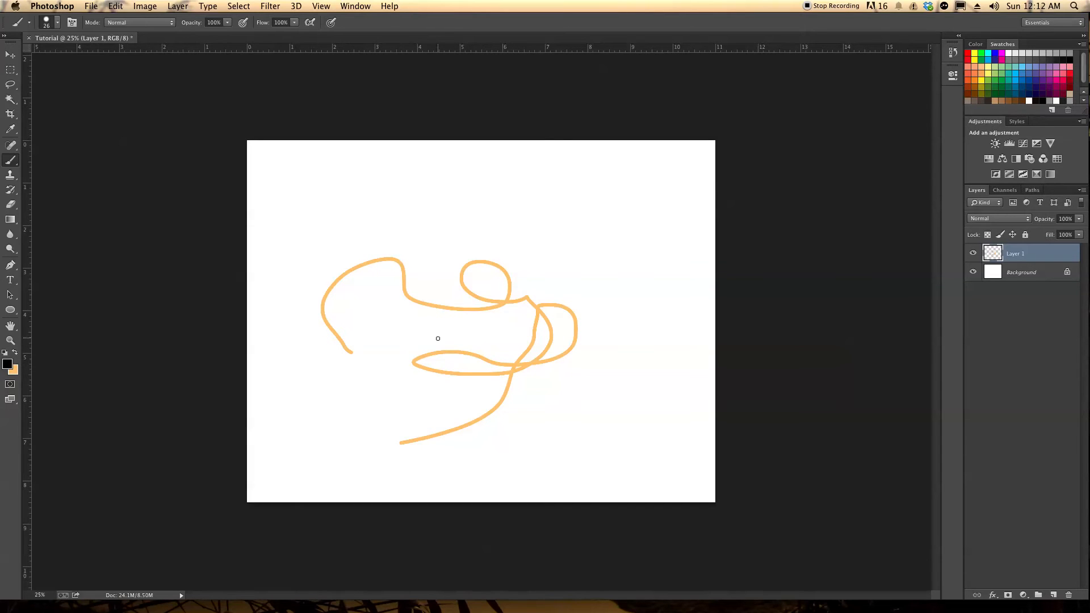
pyautogui.moveTo(362, 348)
pyautogui.mouseDown()
pyautogui.moveTo(368, 304)
pyautogui.moveTo(413, 228)
pyautogui.moveTo(526, 259)
pyautogui.moveTo(581, 440)
pyautogui.moveTo(533, 378)
pyautogui.moveTo(337, 405)
pyautogui.moveTo(312, 267)
pyautogui.moveTo(480, 376)
pyautogui.moveTo(571, 272)
pyautogui.moveTo(448, 216)
pyautogui.moveTo(367, 366)
pyautogui.mouseUp()
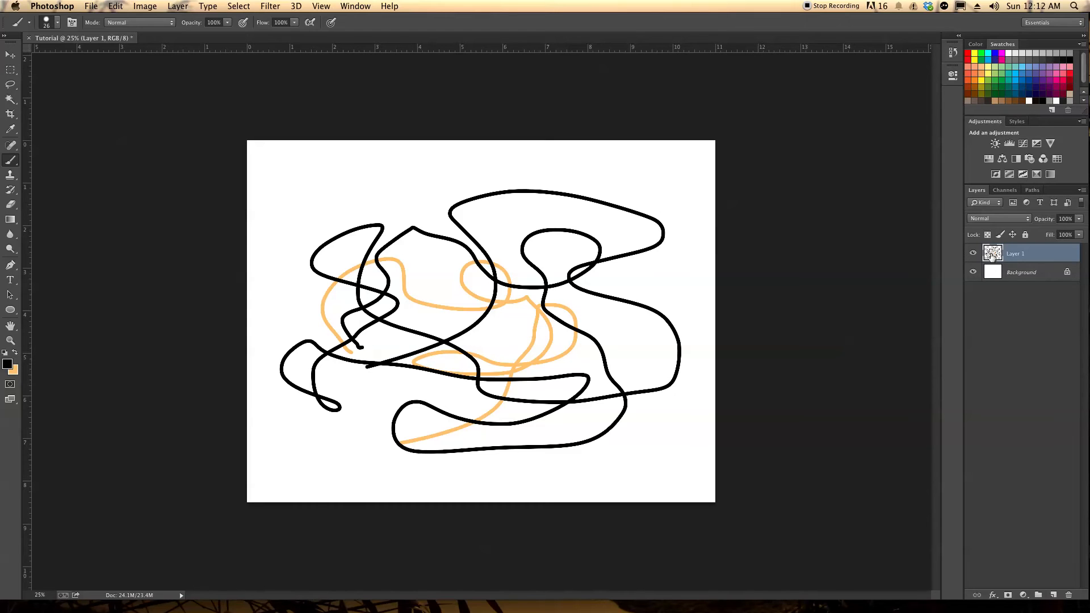
# Hide and show Layer 1 twice to compare the canvas with and without the scribbles
pyautogui.click(974, 253)
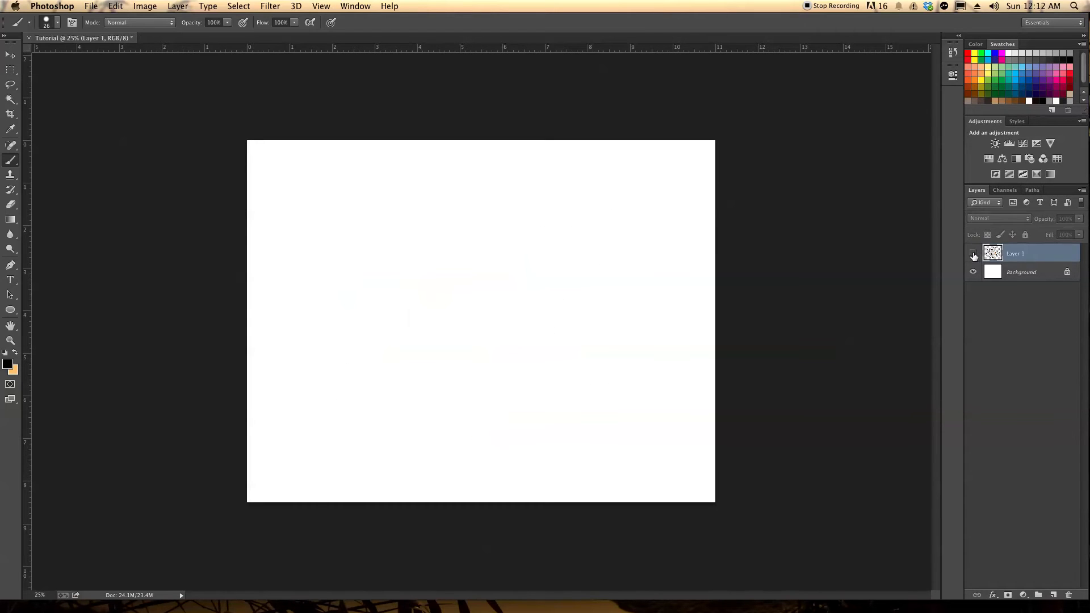
pyautogui.click(973, 255)
pyautogui.click(974, 255)
pyautogui.click(974, 255)
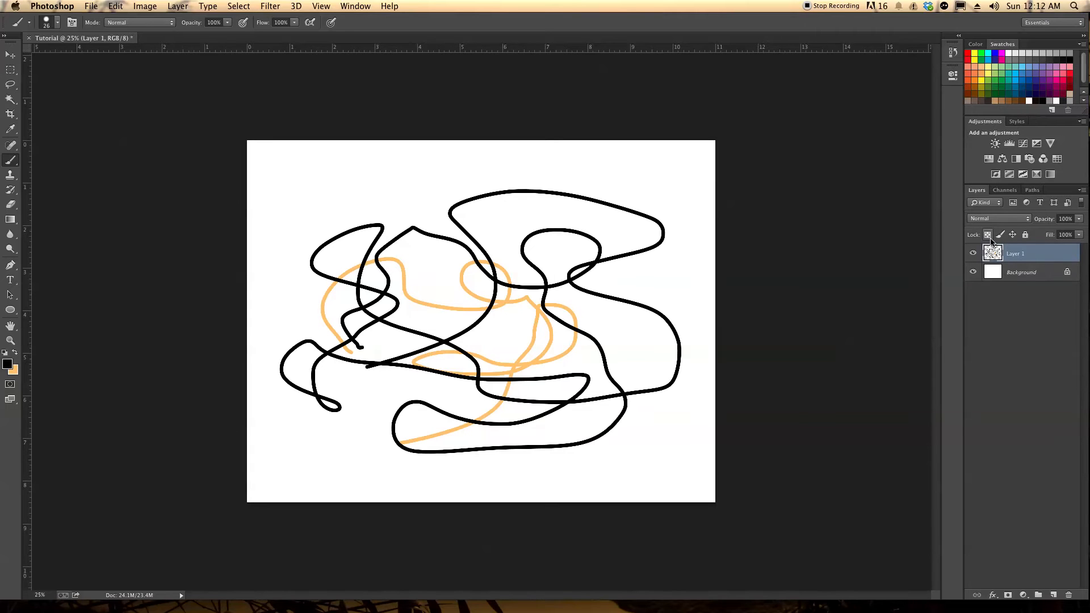
# Lock Layer 1's transparent pixels, paint black over parts of the orange line, and unlock them again
pyautogui.click(988, 236)
pyautogui.moveTo(472, 292); pyautogui.dragTo(535, 304)
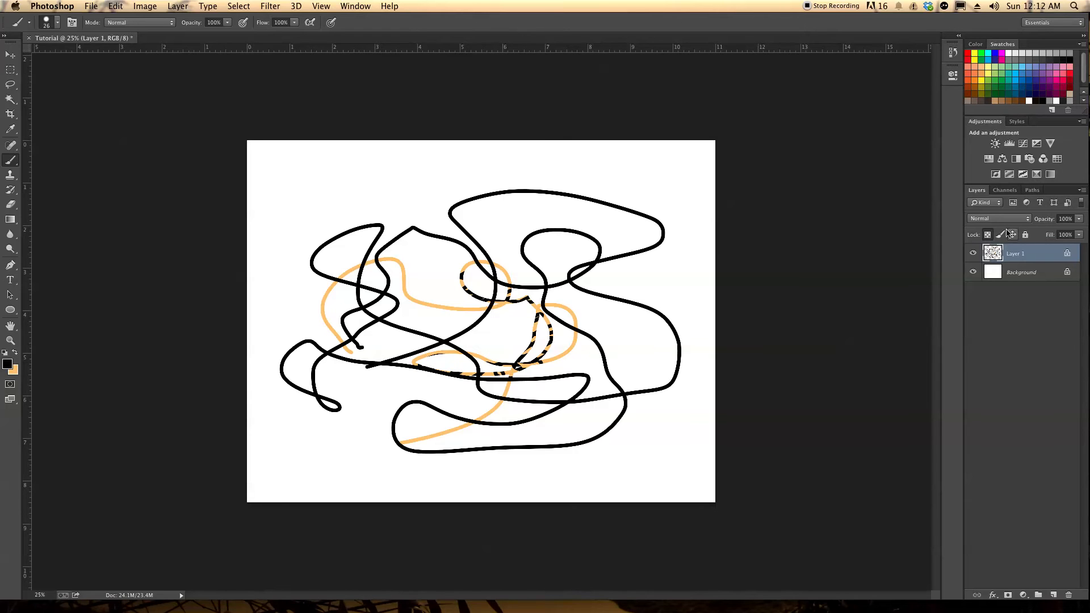
pyautogui.click(990, 235)
# Move the scribbles on Layer 1 slightly left and up with the Move tool
pyautogui.click(11, 55)
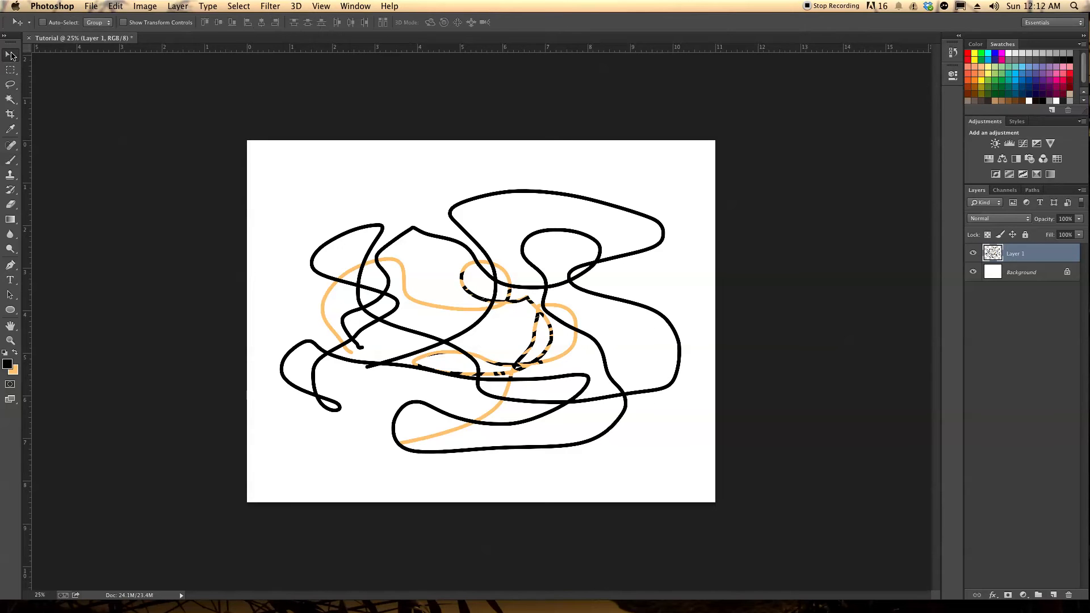
pyautogui.moveTo(515, 327)
pyautogui.mouseDown()
pyautogui.moveTo(497, 294)
pyautogui.moveTo(451, 321)
pyautogui.moveTo(551, 367)
pyautogui.moveTo(641, 325)
pyautogui.moveTo(504, 344)
pyautogui.moveTo(468, 311)
pyautogui.moveTo(508, 340)
pyautogui.moveTo(491, 347)
pyautogui.moveTo(509, 331)
pyautogui.mouseUp()
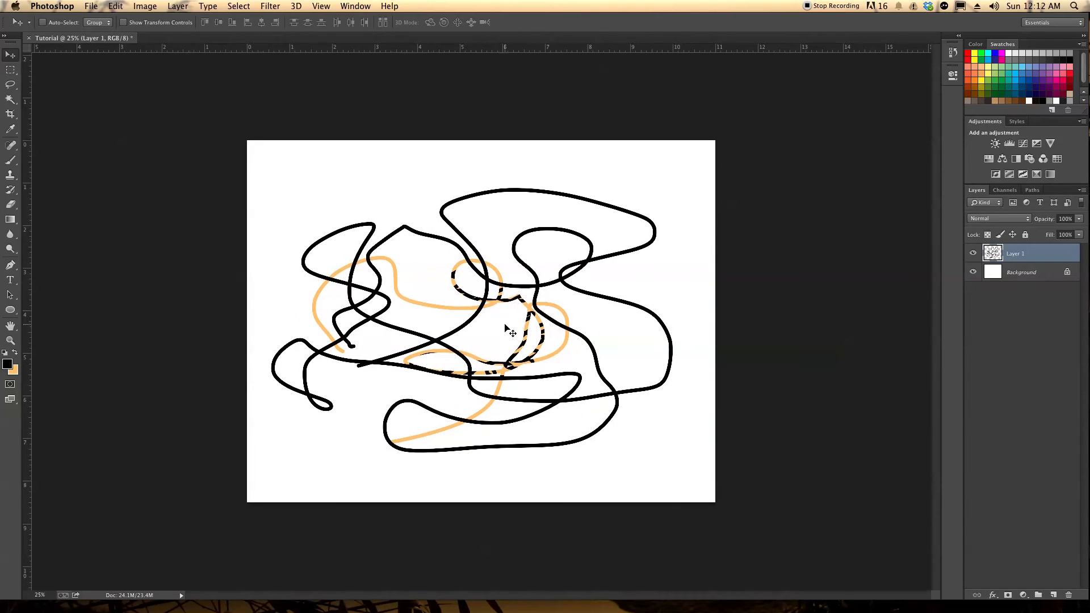
# Draw a rectangular marquee selection across the upper part of the scribbles and shift the selection outline slightly
pyautogui.click(10, 69)
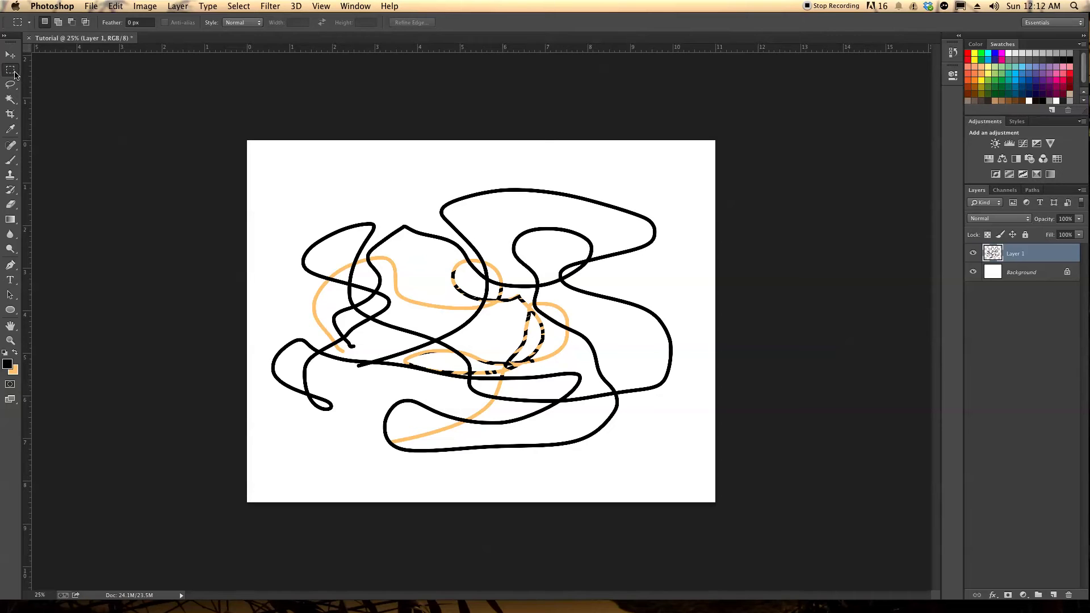
pyautogui.click(14, 74)
pyautogui.click(40, 71)
pyautogui.moveTo(301, 193); pyautogui.dragTo(617, 302)
pyautogui.moveTo(517, 284); pyautogui.dragTo(519, 309)
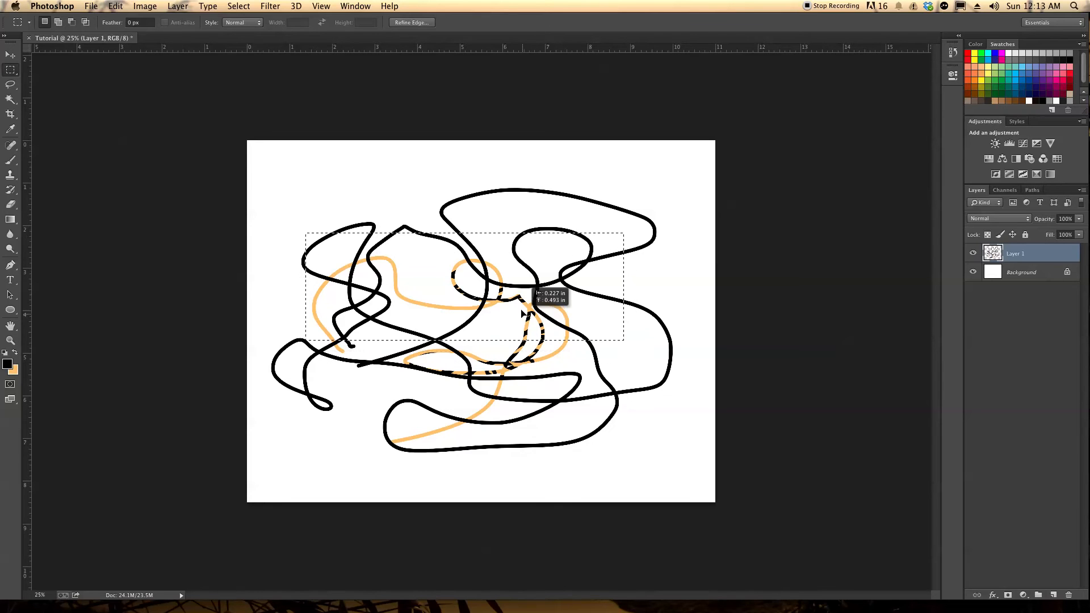
pyautogui.click(12, 76)
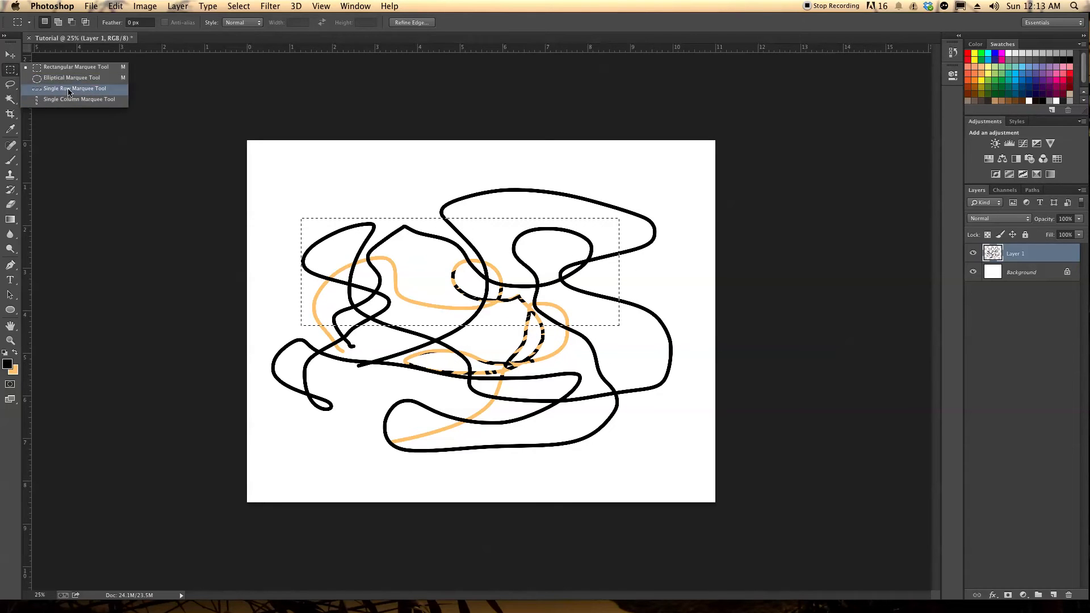
pyautogui.click(80, 147)
# Draw a freehand Lasso selection around the upper middle part of the scribbles on Layer 1
pyautogui.click(13, 85)
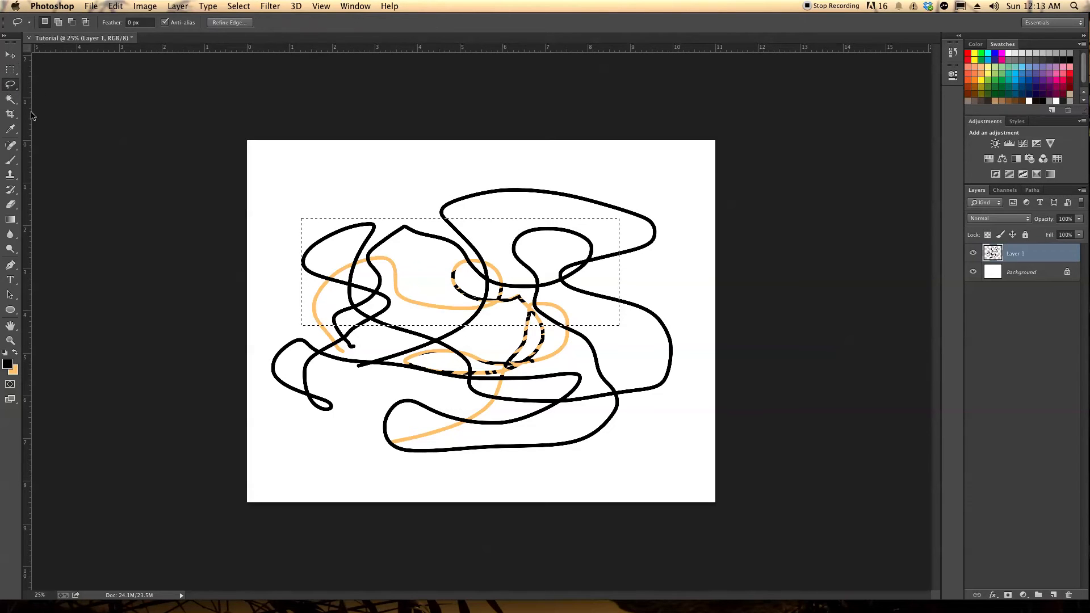
pyautogui.click(12, 84)
pyautogui.click(54, 83)
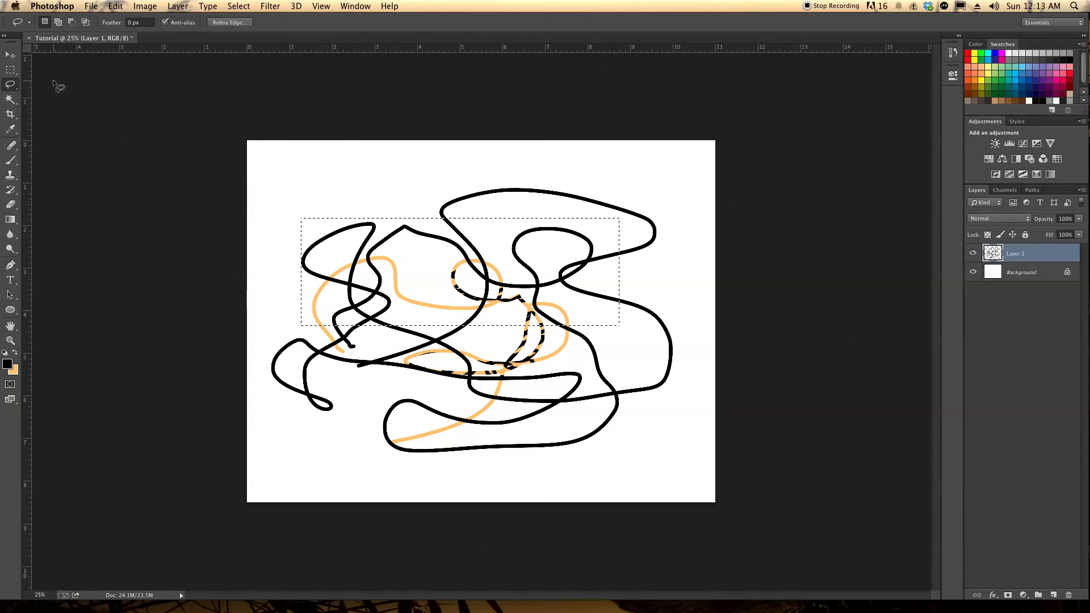
pyautogui.click(239, 5)
pyautogui.moveTo(208, 6)
pyautogui.click(9, 91)
pyautogui.click(10, 86)
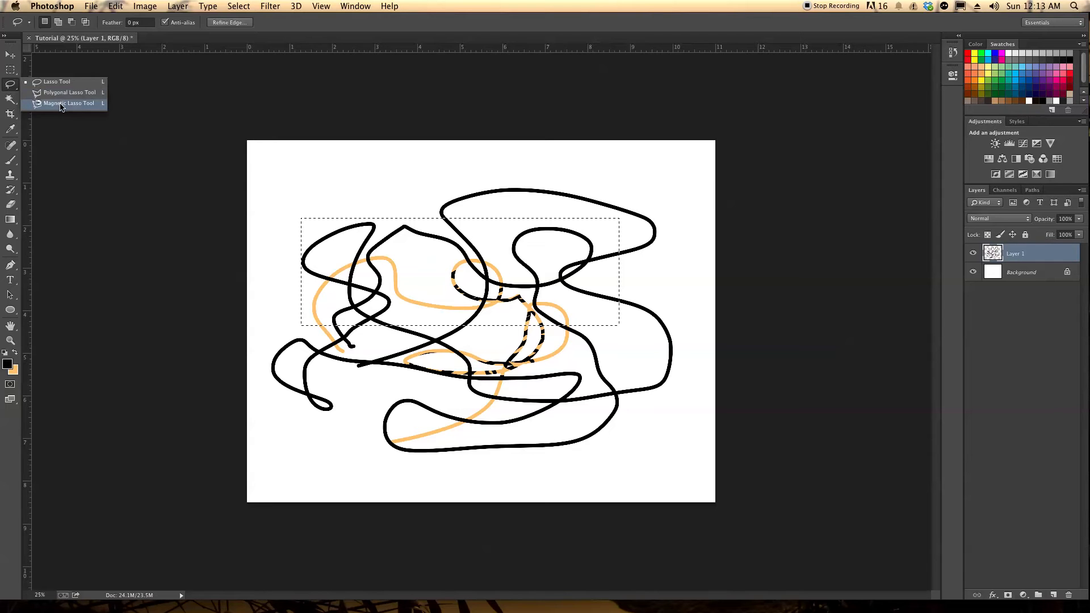
pyautogui.click(59, 83)
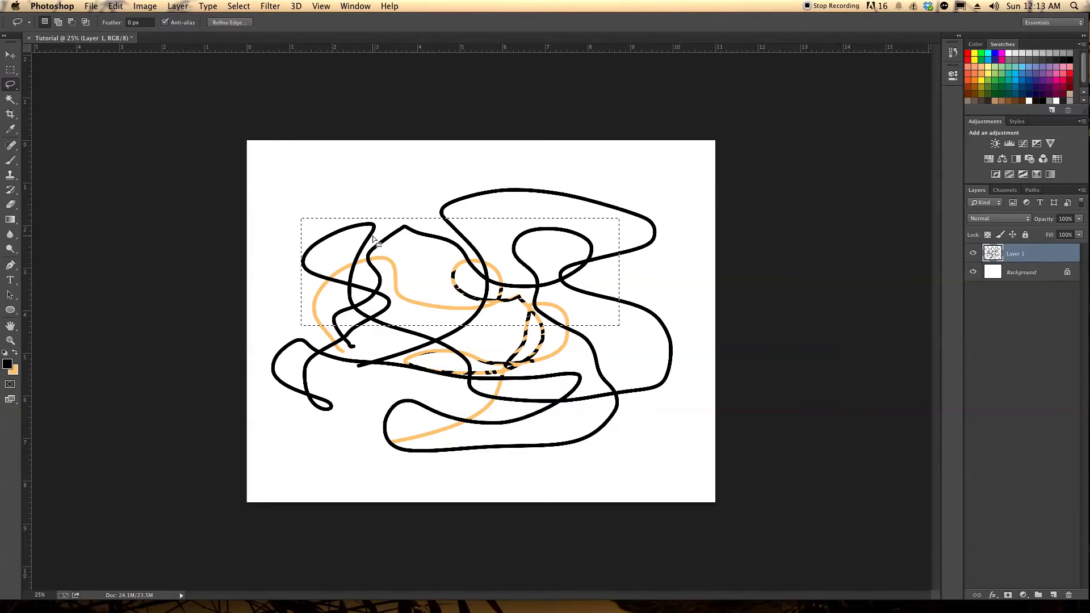
pyautogui.moveTo(433, 202)
pyautogui.mouseDown()
pyautogui.moveTo(470, 184)
pyautogui.moveTo(487, 208)
pyautogui.mouseUp()
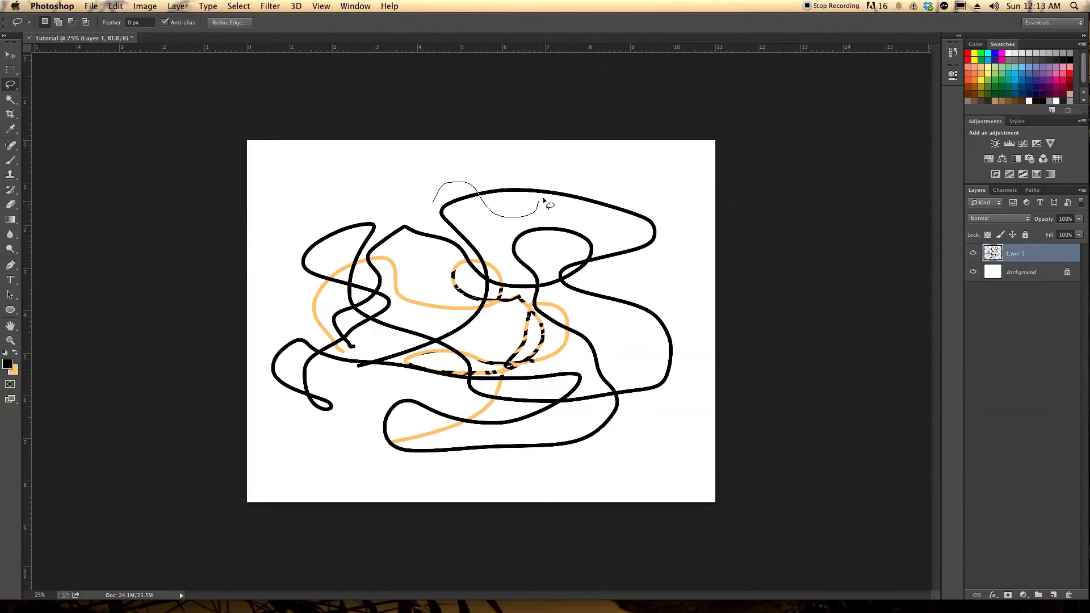
pyautogui.moveTo(578, 262)
pyautogui.mouseDown()
pyautogui.moveTo(621, 365)
pyautogui.moveTo(542, 369)
pyautogui.moveTo(527, 324)
pyautogui.moveTo(433, 211)
pyautogui.mouseUp()
# Try moving the lassoed part of the scribbles up and to the right, undo the move, and clear the selection
pyautogui.press('v')
pyautogui.moveTo(517, 256)
pyautogui.mouseDown()
pyautogui.moveTo(446, 221)
pyautogui.moveTo(410, 250)
pyautogui.moveTo(385, 307)
pyautogui.moveTo(588, 233)
pyautogui.mouseUp()
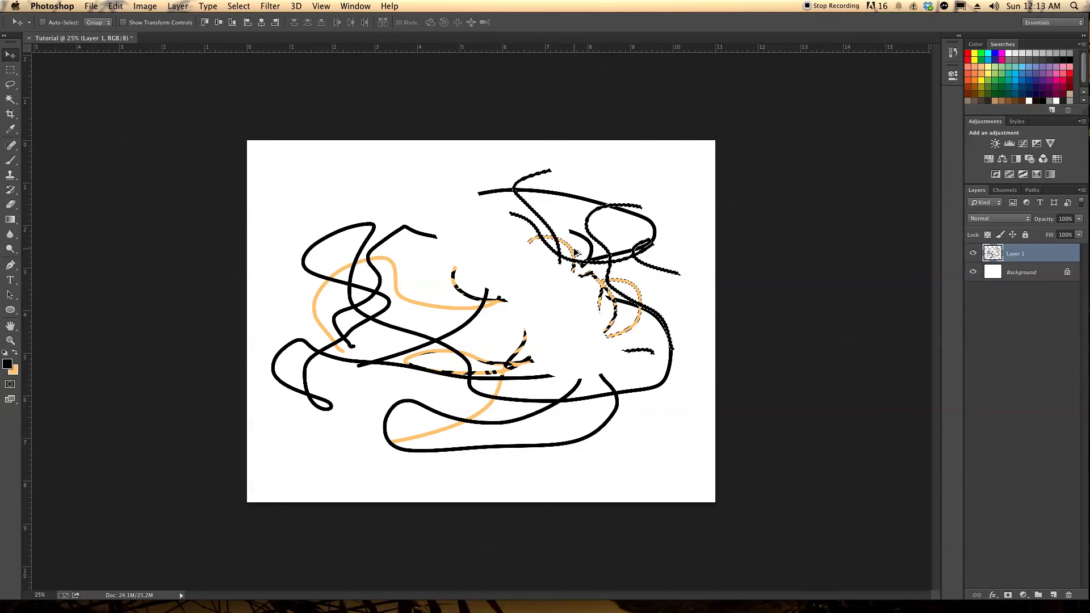
pyautogui.press('super+z')
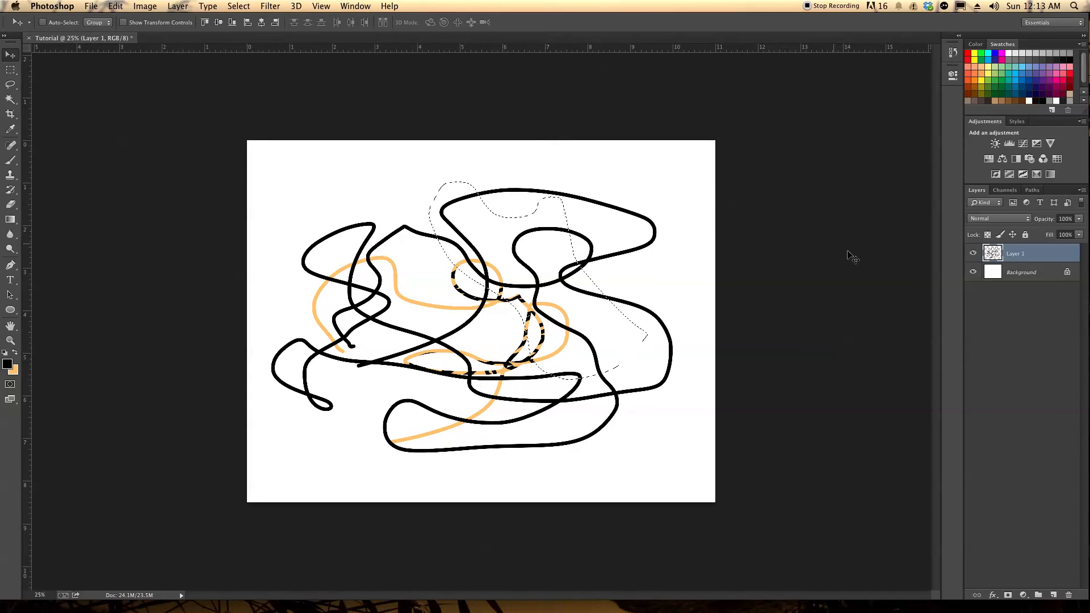
pyautogui.click(238, 5)
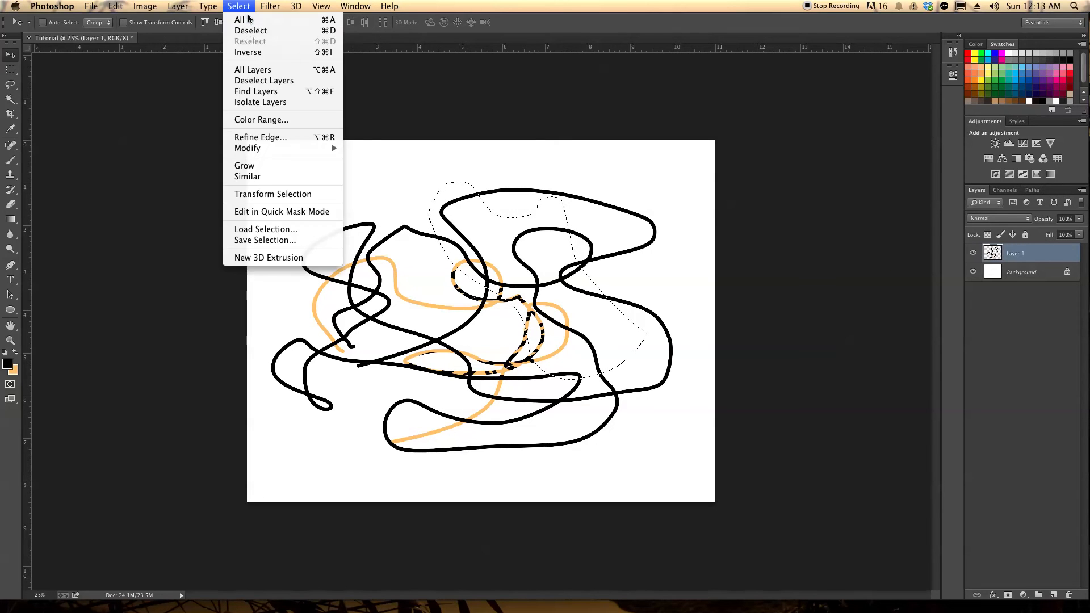
pyautogui.click(251, 31)
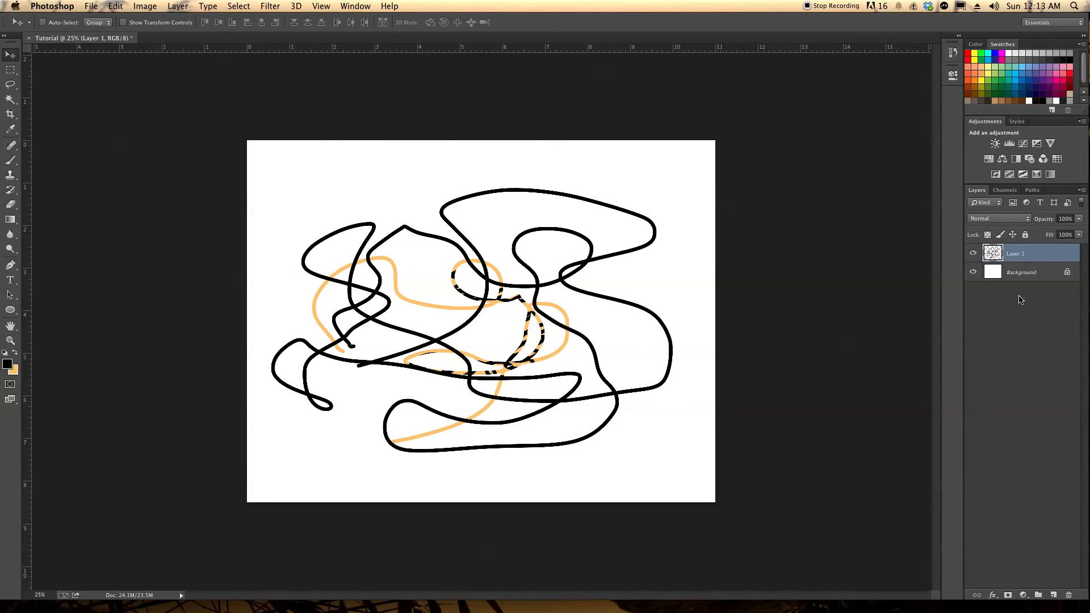
# Add a new empty layer above Layer 1 and hide Layer 1
pyautogui.click(1042, 540)
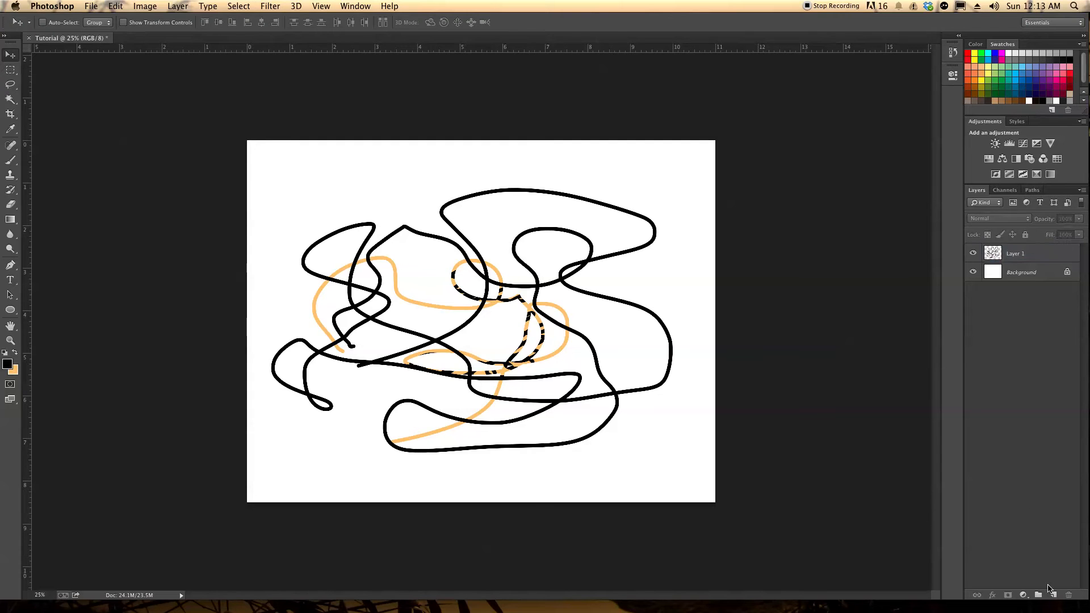
pyautogui.click(1052, 596)
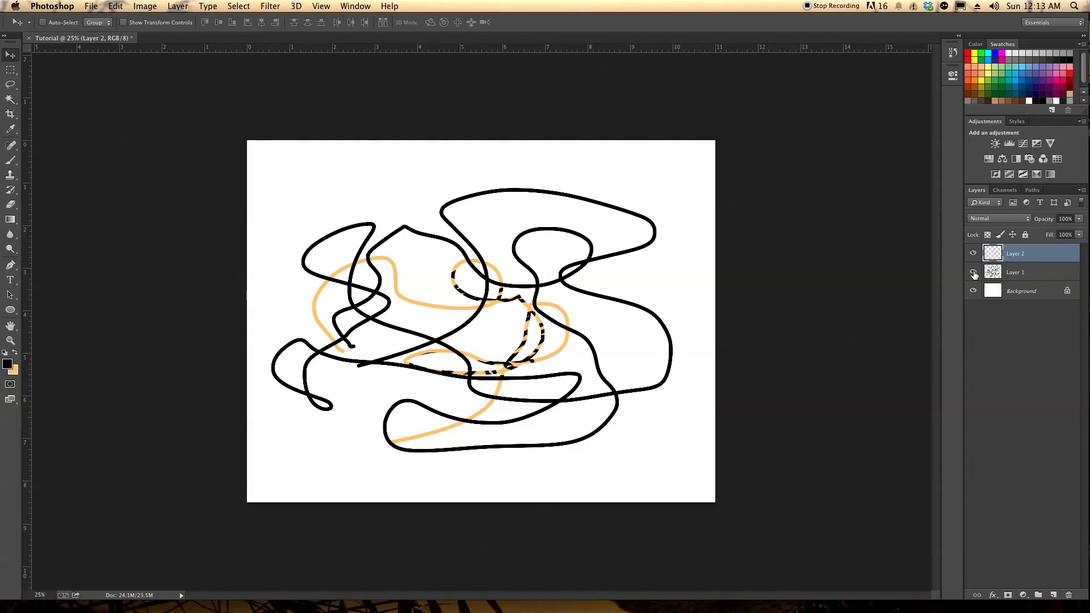
pyautogui.click(974, 273)
# Enlarge the brush to 700 px and paint a large, winding black shape across Layer 2
pyautogui.click(11, 161)
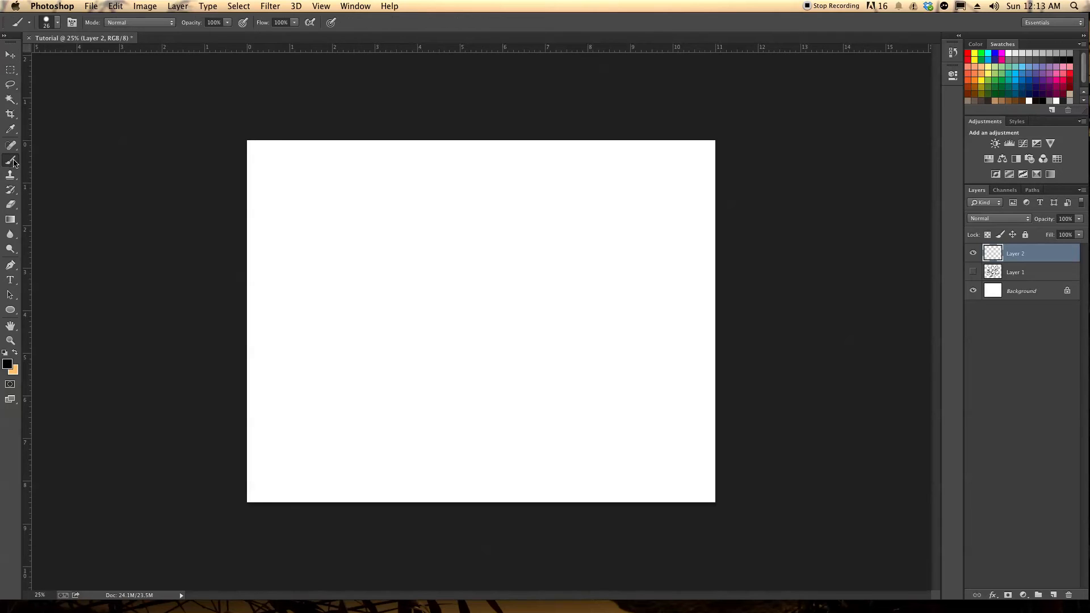
pyautogui.press(']')
pyautogui.press(']')
pyautogui.press(']')
pyautogui.press(']')
pyautogui.press(']')
pyautogui.press(']')
pyautogui.press(']')
pyautogui.press(']')
pyautogui.press(']')
pyautogui.press(']')
pyautogui.press(']')
pyautogui.press(']')
pyautogui.press(']')
pyautogui.press(']')
pyautogui.press(']')
pyautogui.moveTo(379, 263)
pyautogui.mouseDown()
pyautogui.moveTo(384, 316)
pyautogui.moveTo(429, 346)
pyautogui.moveTo(495, 351)
pyautogui.moveTo(558, 295)
pyautogui.moveTo(597, 333)
pyautogui.mouseUp()
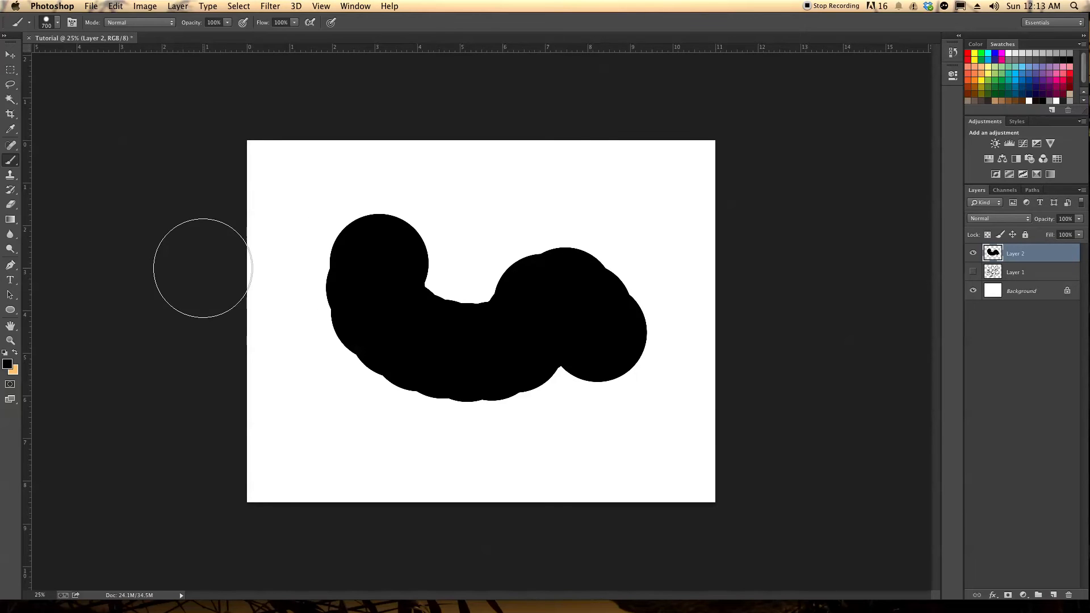
pyautogui.moveTo(494, 331)
pyautogui.mouseDown()
pyautogui.moveTo(550, 231)
pyautogui.moveTo(619, 316)
pyautogui.moveTo(445, 494)
pyautogui.moveTo(309, 467)
pyautogui.moveTo(431, 445)
pyautogui.moveTo(470, 384)
pyautogui.mouseUp()
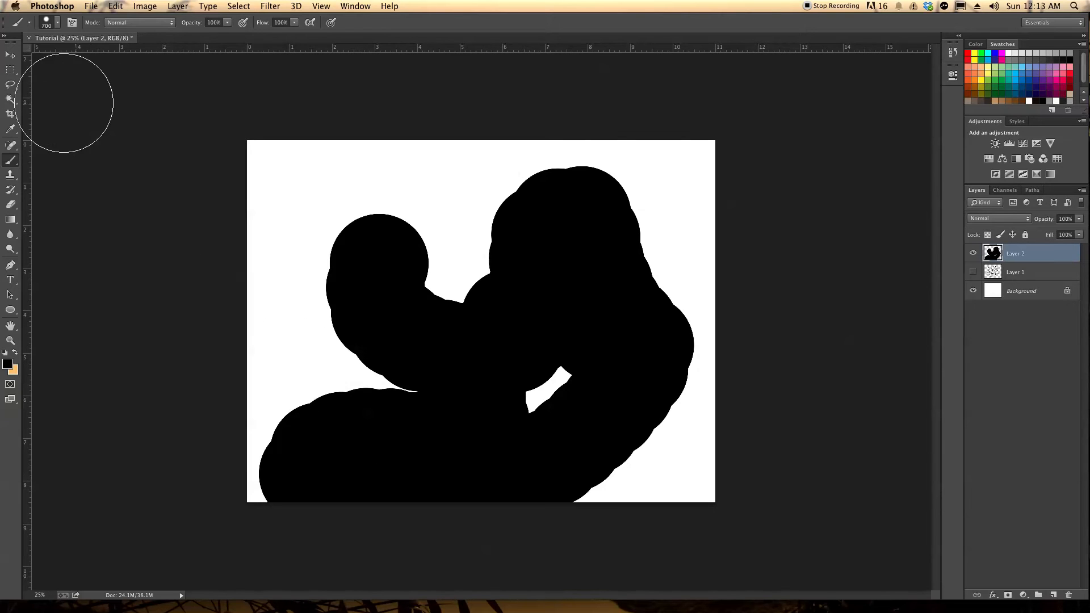
# Outline the black shape's upper-left lobe with a six-cornered Polygonal Lasso selection and deselect it
pyautogui.moveTo(11, 84)
pyautogui.mouseDown()
pyautogui.moveTo(70, 104)
pyautogui.moveTo(66, 95)
pyautogui.mouseUp()
pyautogui.click(319, 330)
pyautogui.click(295, 240)
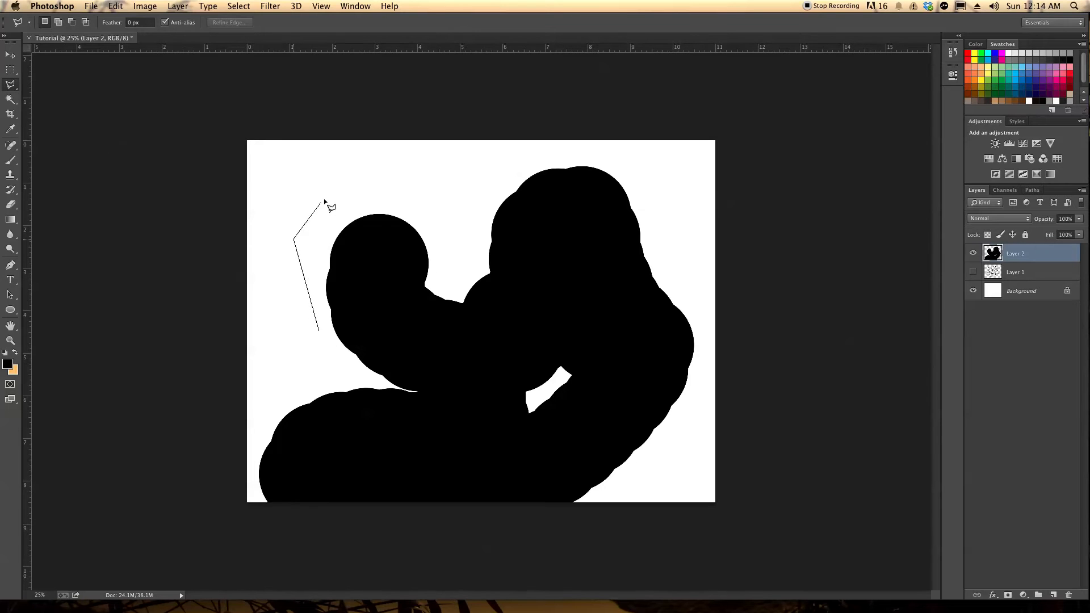
pyautogui.click(356, 168)
pyautogui.click(516, 234)
pyautogui.click(524, 326)
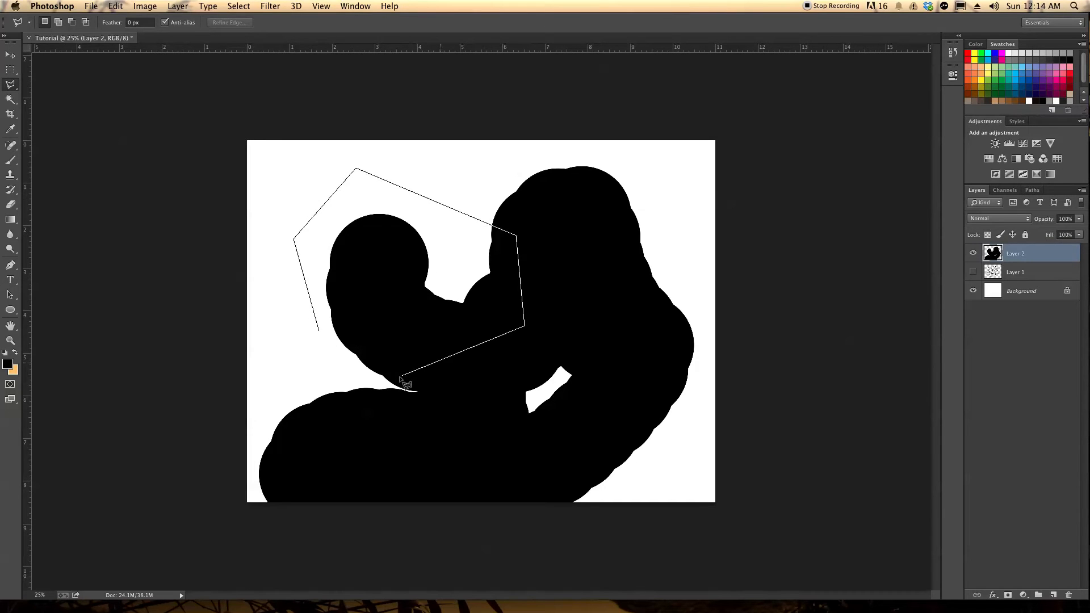
pyautogui.click(319, 332)
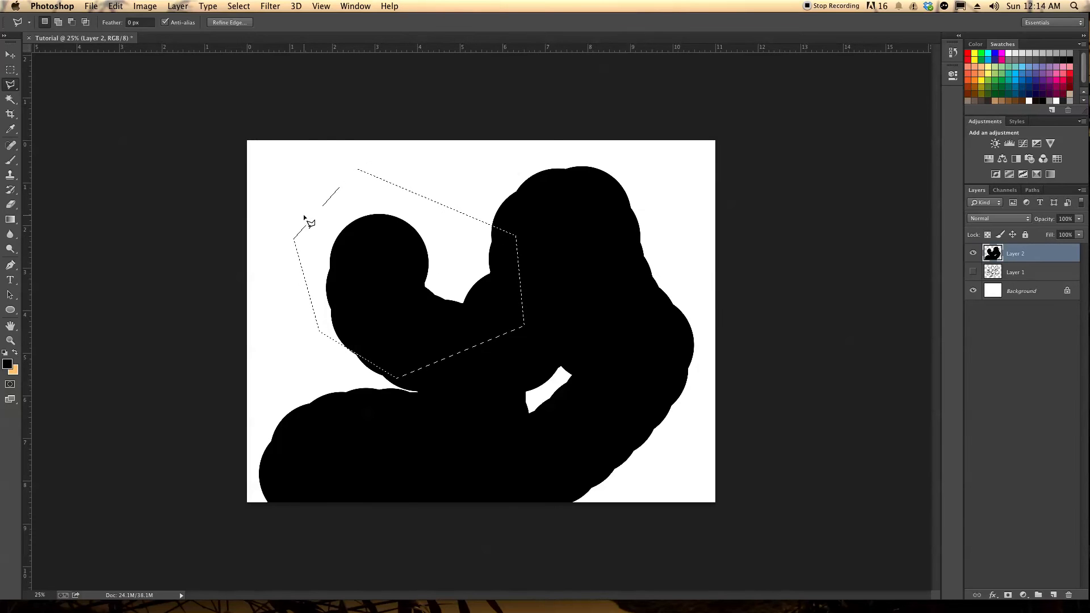
pyautogui.click(239, 6)
pyautogui.click(255, 31)
# Trace the outer edge of the black shape with the Magnetic Lasso and move the selected shape slightly right and up
pyautogui.moveTo(13, 89); pyautogui.dragTo(41, 114)
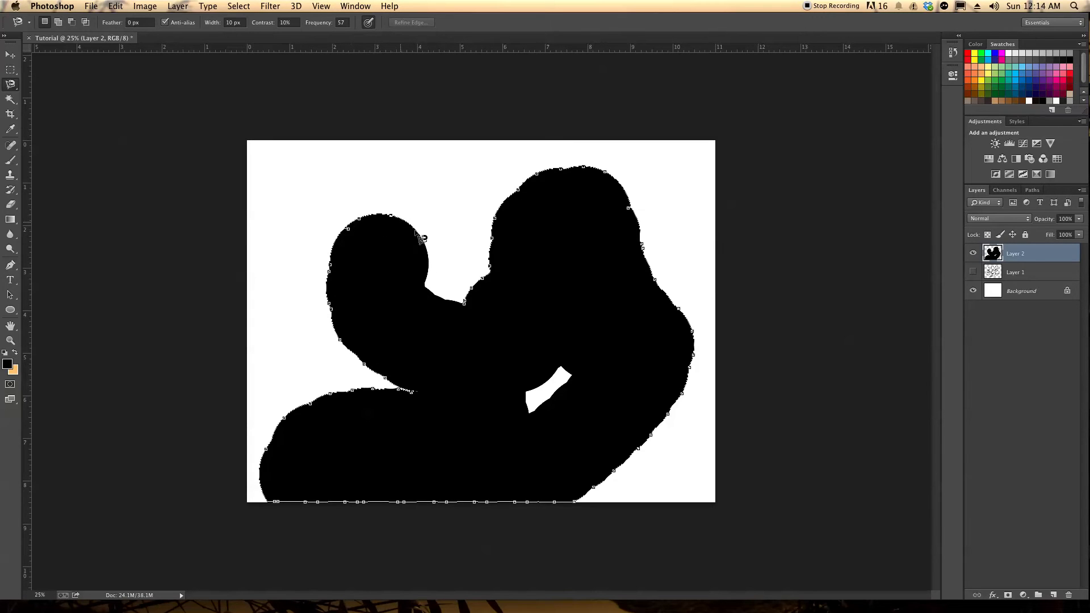
pyautogui.click(468, 309)
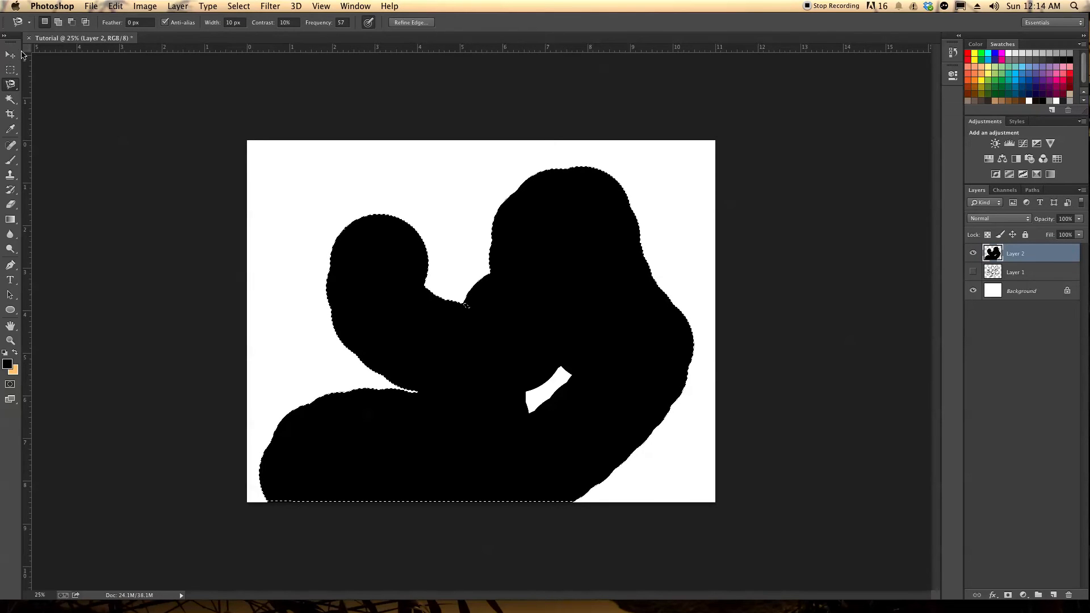
pyautogui.press('v')
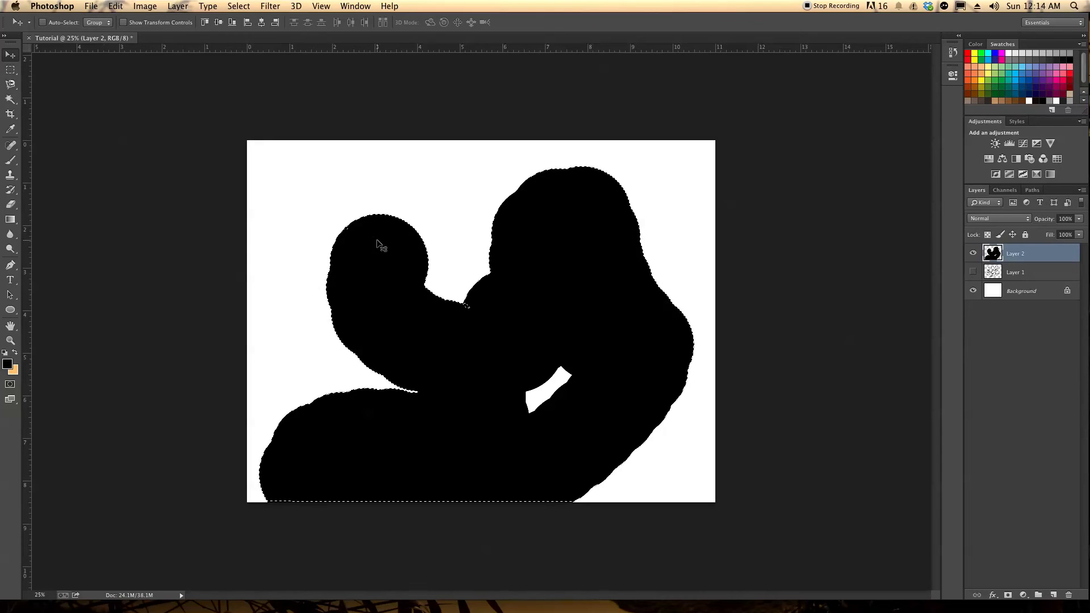
pyautogui.moveTo(486, 382)
pyautogui.mouseDown()
pyautogui.moveTo(489, 345)
pyautogui.moveTo(519, 377)
pyautogui.moveTo(493, 363)
pyautogui.moveTo(500, 344)
pyautogui.moveTo(500, 379)
pyautogui.mouseUp()
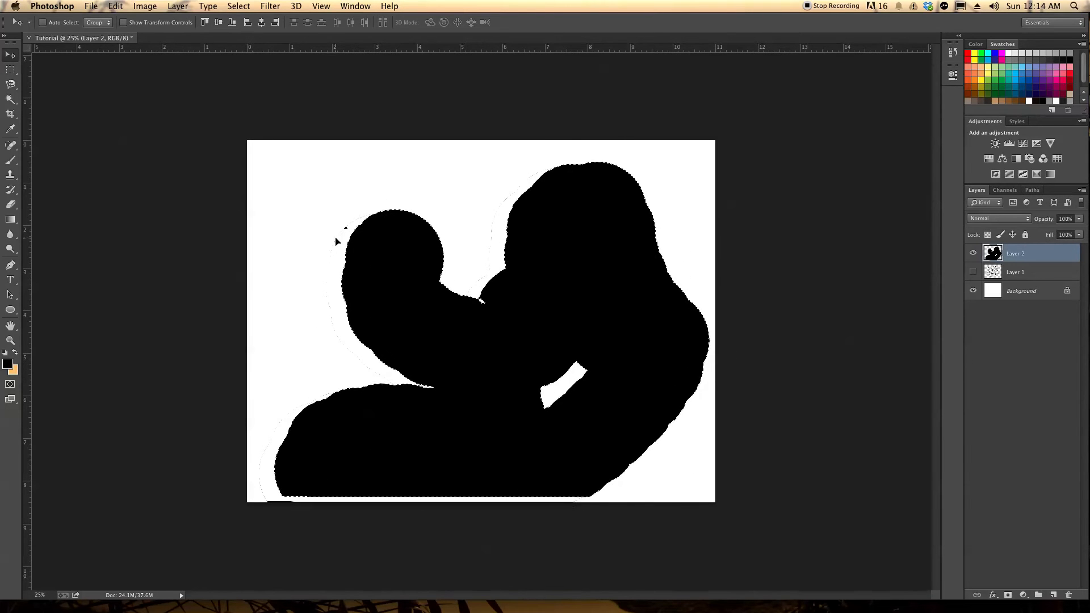
# Undo the move of the black shape and clear the magnetic selection
pyautogui.click(239, 6)
pyautogui.click(254, 32)
pyautogui.press('super+z')
pyautogui.press('super+alt+z')
pyautogui.click(237, 6)
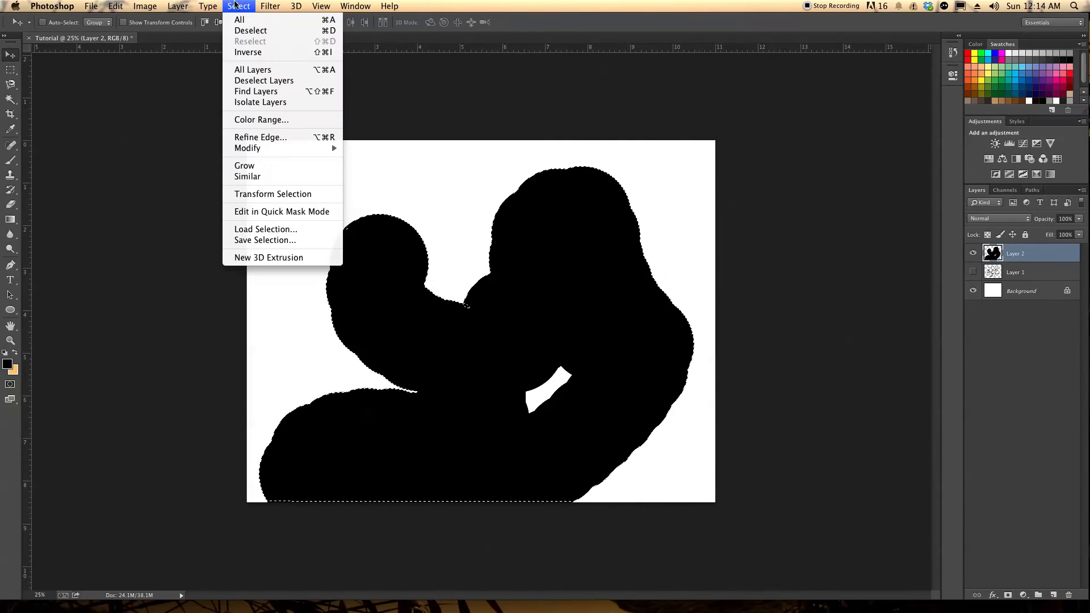
pyautogui.click(240, 19)
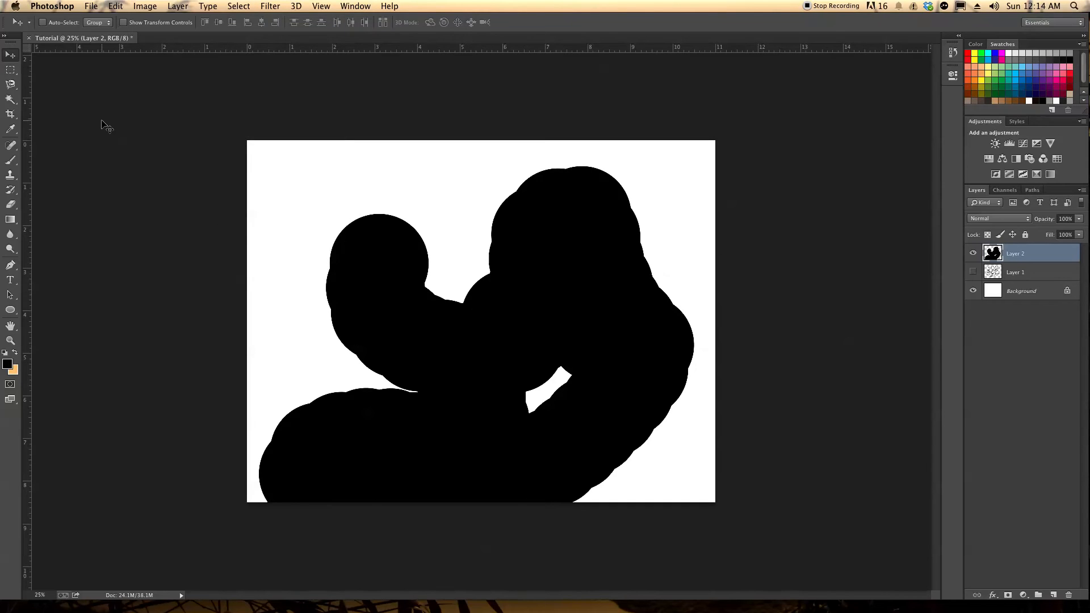
# Brush a small selection inside the left part of the black shape with the Quick Selection tool
pyautogui.click(11, 100)
pyautogui.rightClick(11, 102)
pyautogui.click(41, 102)
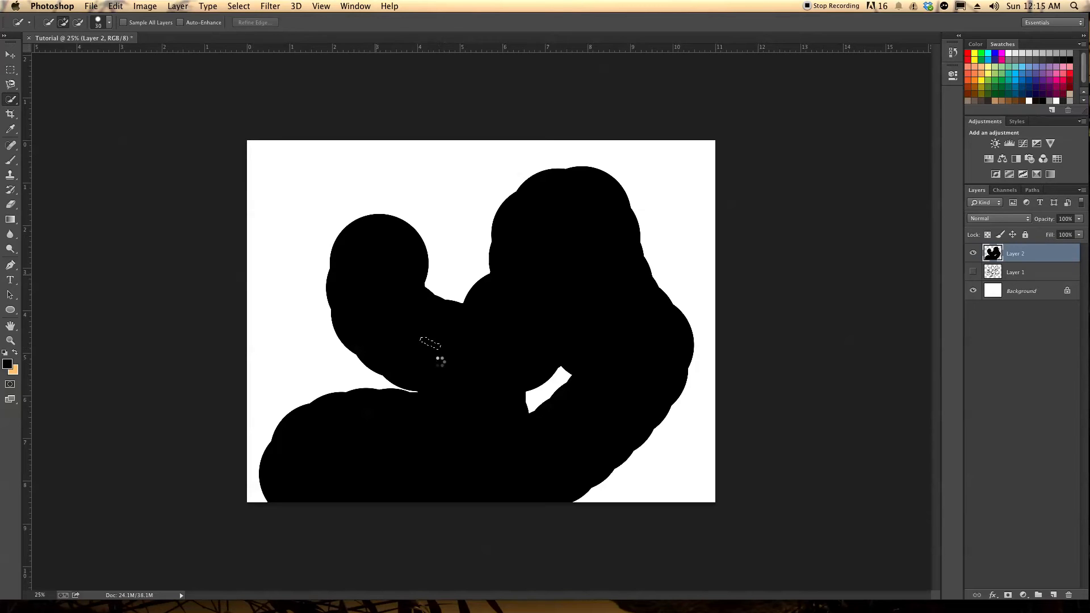
pyautogui.moveTo(410, 326); pyautogui.dragTo(401, 301)
pyautogui.moveTo(419, 357)
pyautogui.mouseDown()
pyautogui.moveTo(367, 352)
pyautogui.moveTo(354, 324)
pyautogui.mouseUp()
# Select the whole black shape on Layer 2 with the Magic Wand at tolerance 32
pyautogui.click(11, 99)
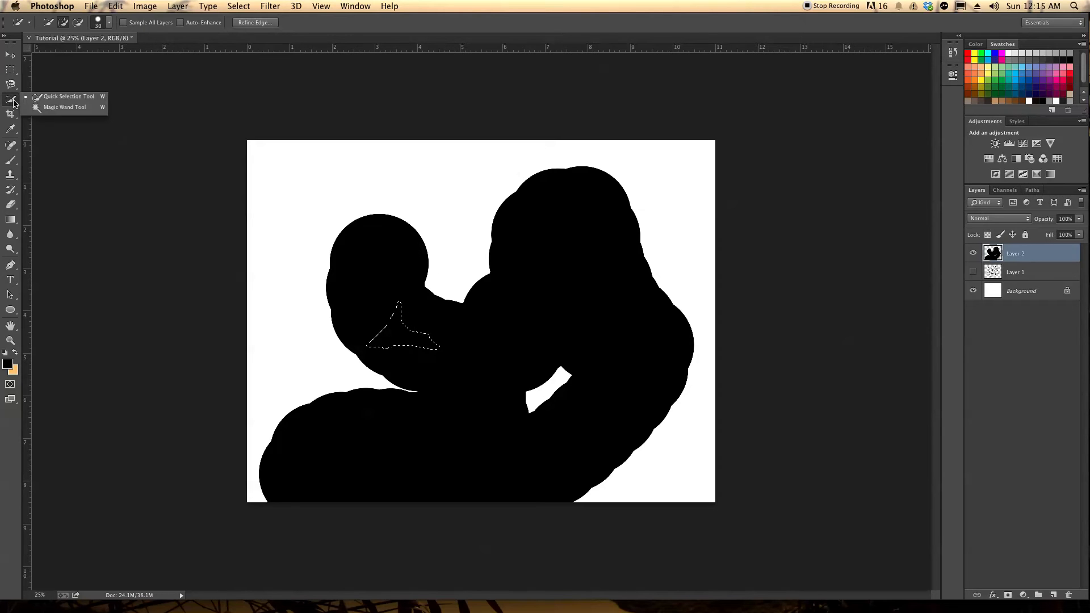
pyautogui.click(46, 111)
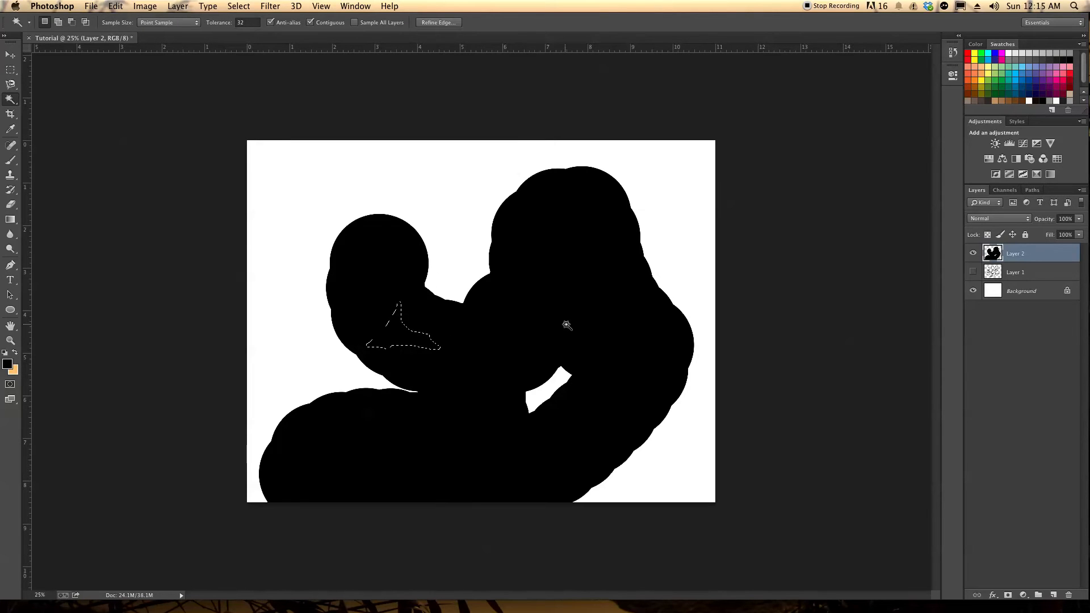
pyautogui.click(502, 341)
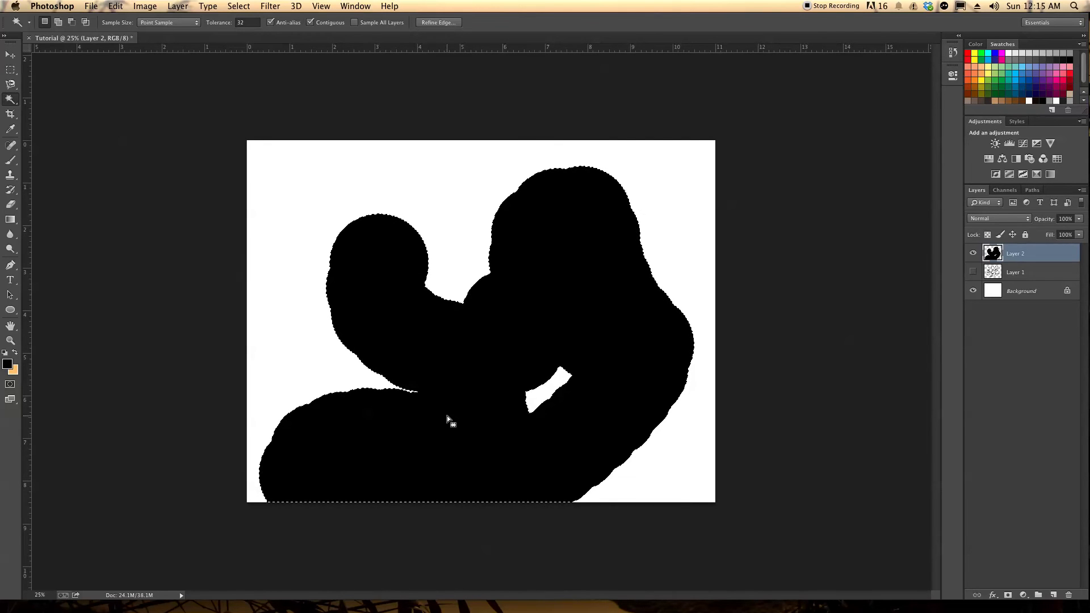
# Try out the Crop tool by adjusting the crop frame around the canvas, and discard the crop
pyautogui.click(9, 114)
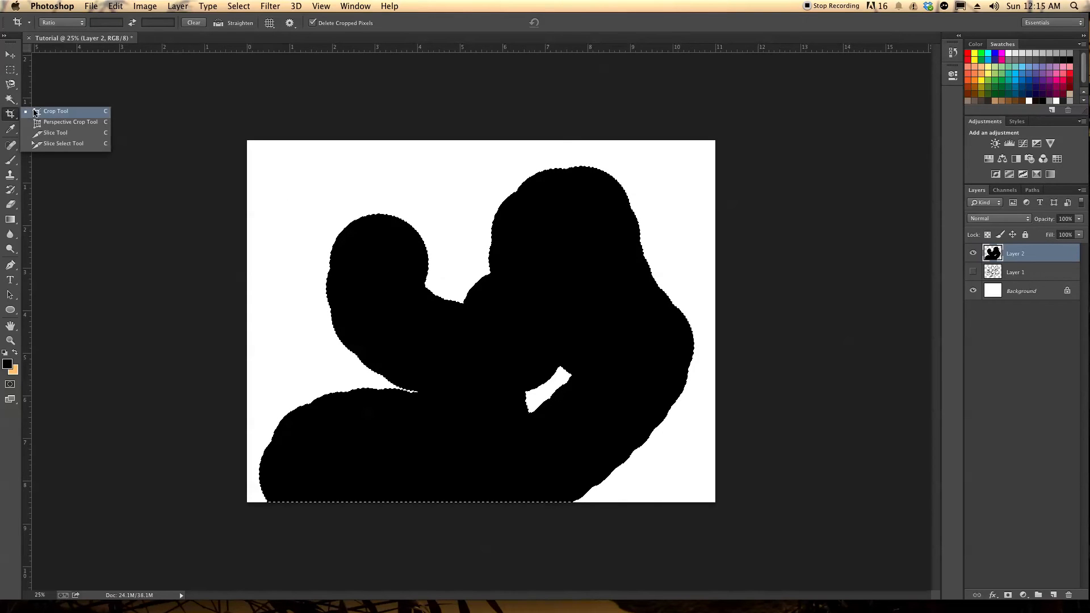
pyautogui.click(56, 111)
pyautogui.moveTo(264, 172); pyautogui.dragTo(296, 177)
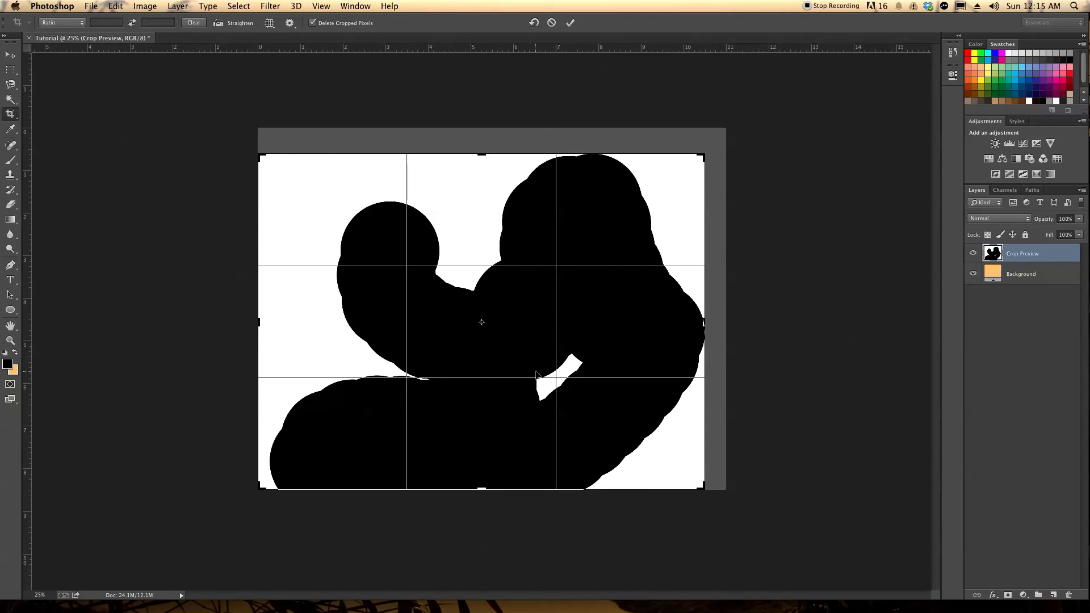
pyautogui.moveTo(260, 155); pyautogui.dragTo(262, 128)
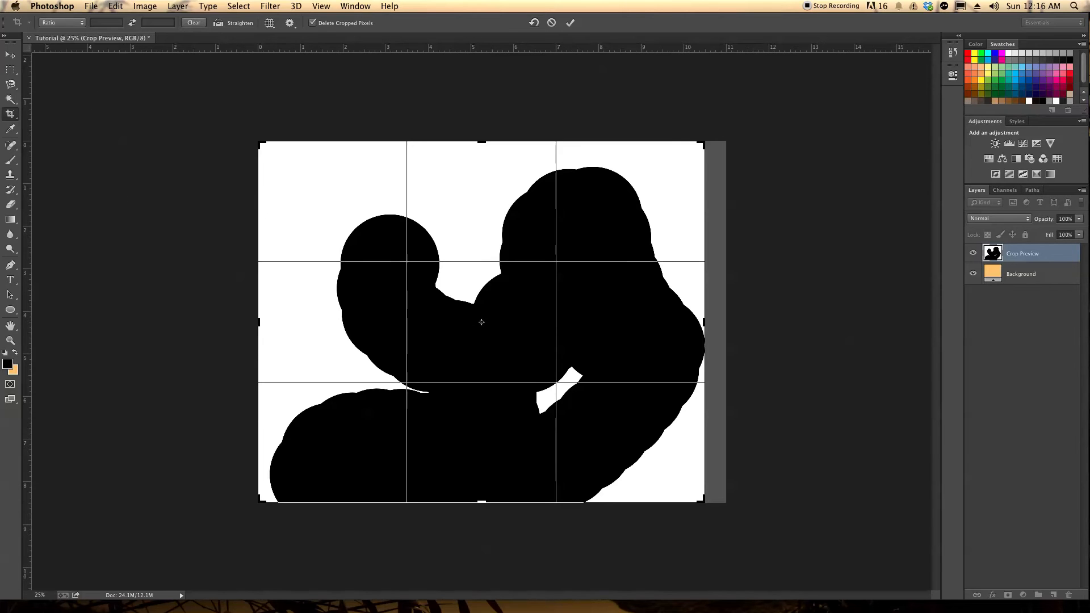
pyautogui.click(10, 129)
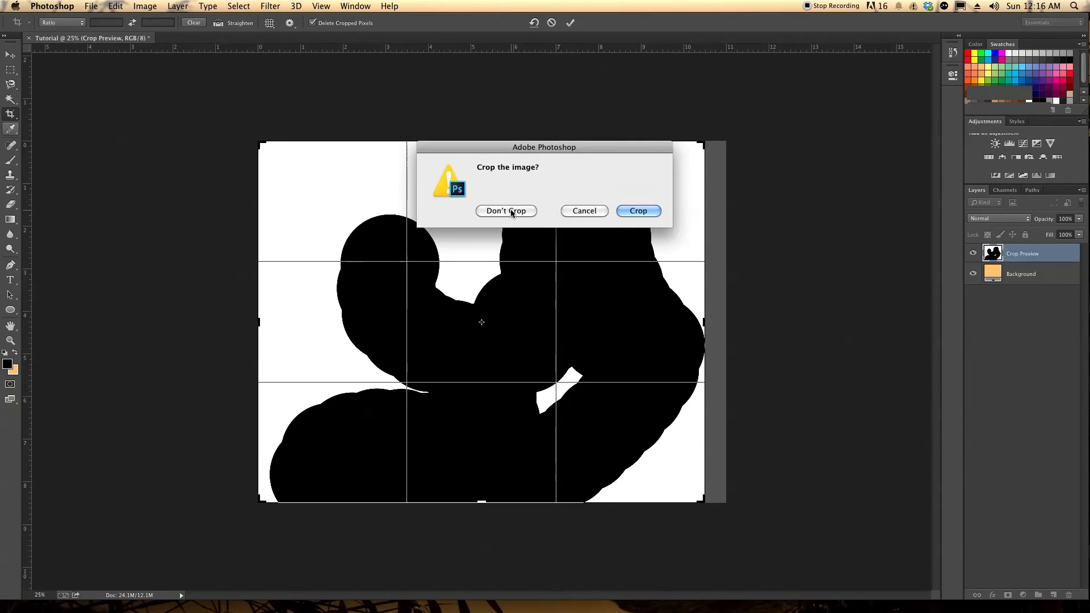
pyautogui.click(508, 213)
# Set the foreground color to orange-red and brush over the upper left arms of the selected black shape on Layer 2
pyautogui.click(11, 130)
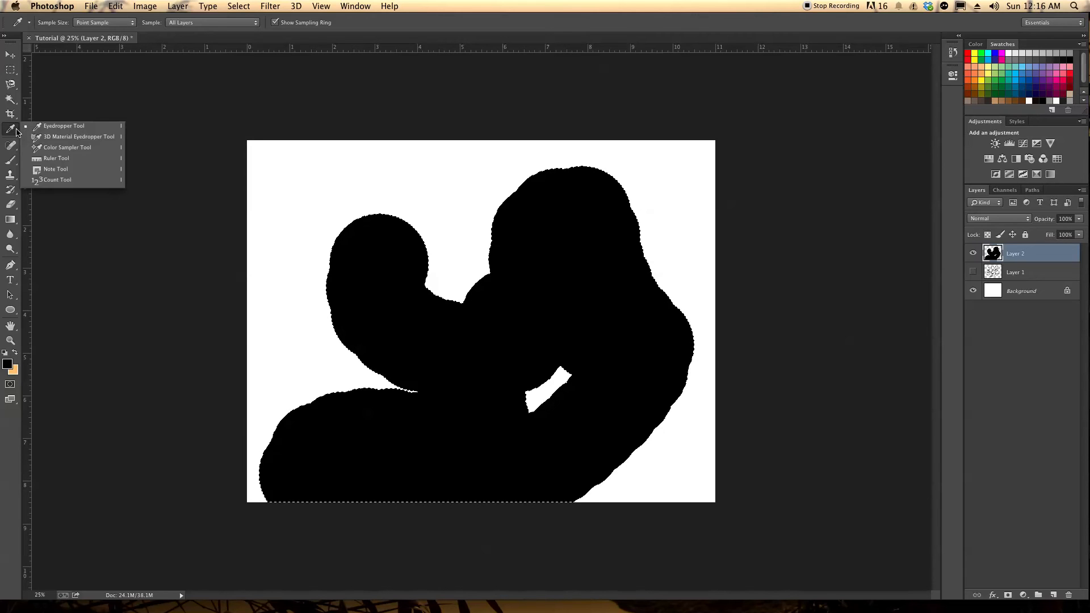
pyautogui.click(39, 129)
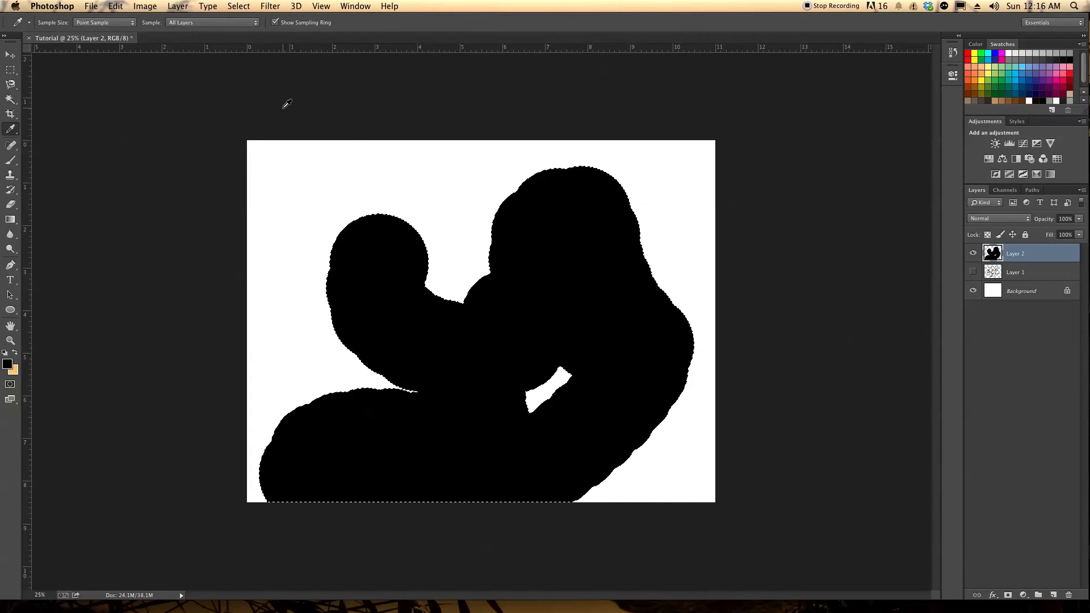
pyautogui.click(11, 161)
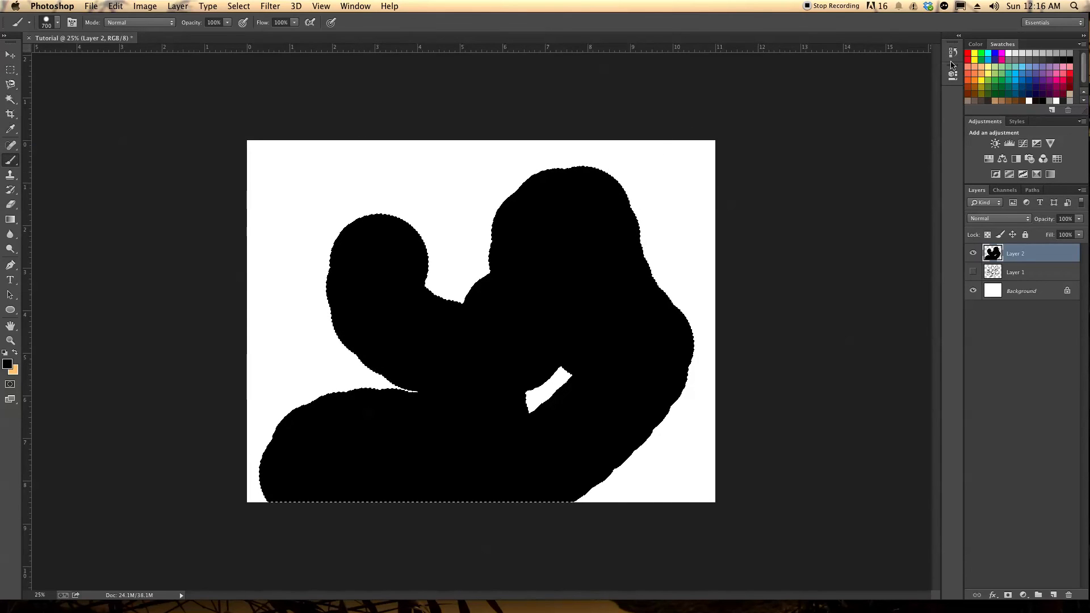
pyautogui.keyDown('super'); pyautogui.click(970, 72); pyautogui.keyUp('super')
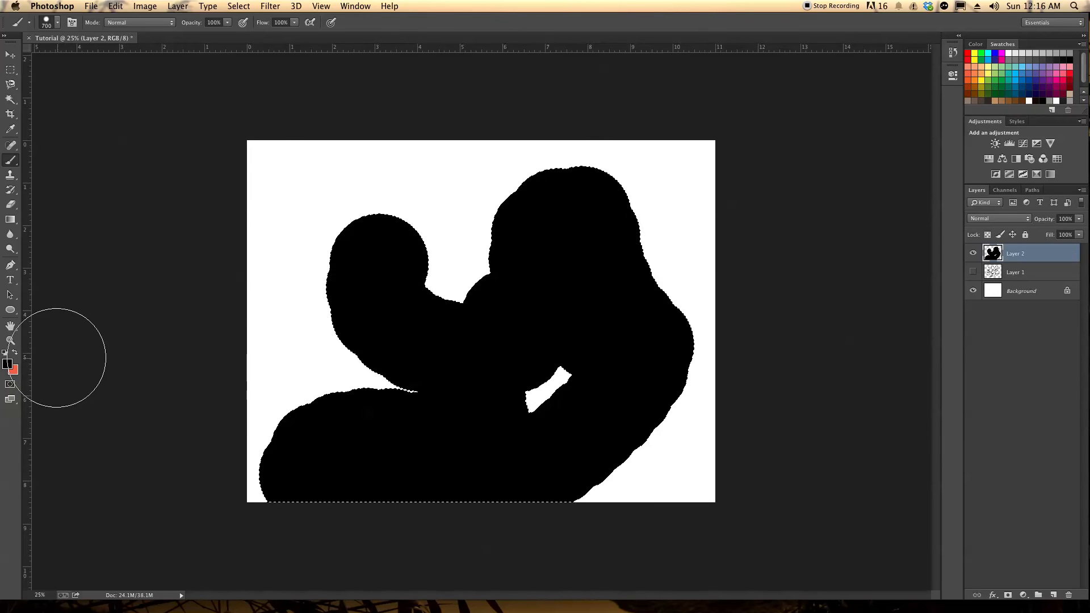
pyautogui.click(16, 353)
pyautogui.moveTo(408, 186)
pyautogui.mouseDown()
pyautogui.moveTo(463, 194)
pyautogui.moveTo(395, 289)
pyautogui.mouseUp()
pyautogui.moveTo(415, 329)
pyautogui.mouseDown()
pyautogui.moveTo(499, 244)
pyautogui.moveTo(528, 256)
pyautogui.mouseUp()
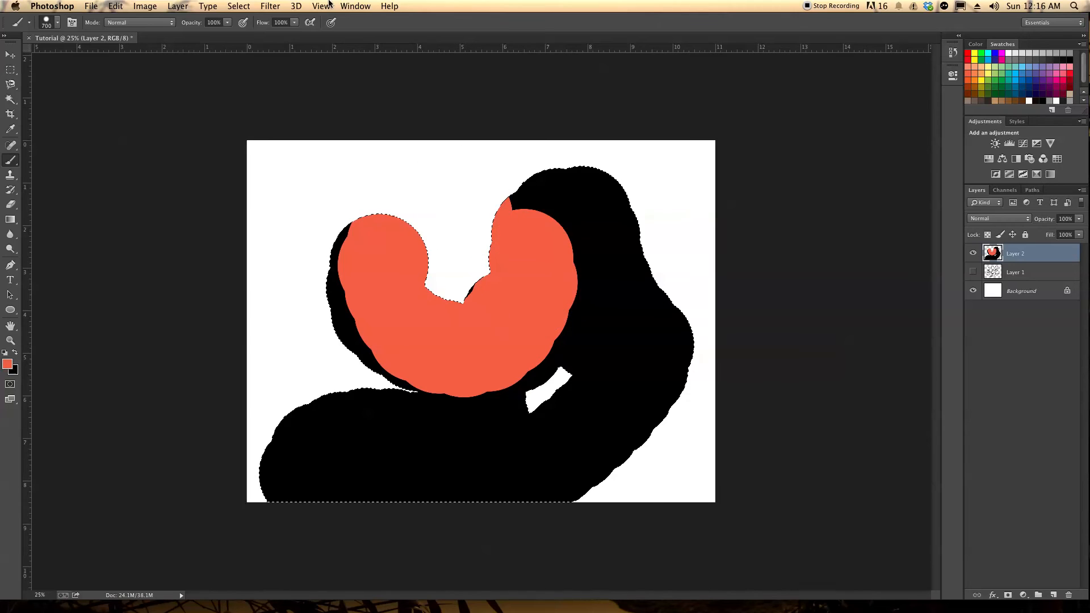
# Deselect the black shape and sample the white canvas area as the background color with the Eyedropper
pyautogui.click(271, 6)
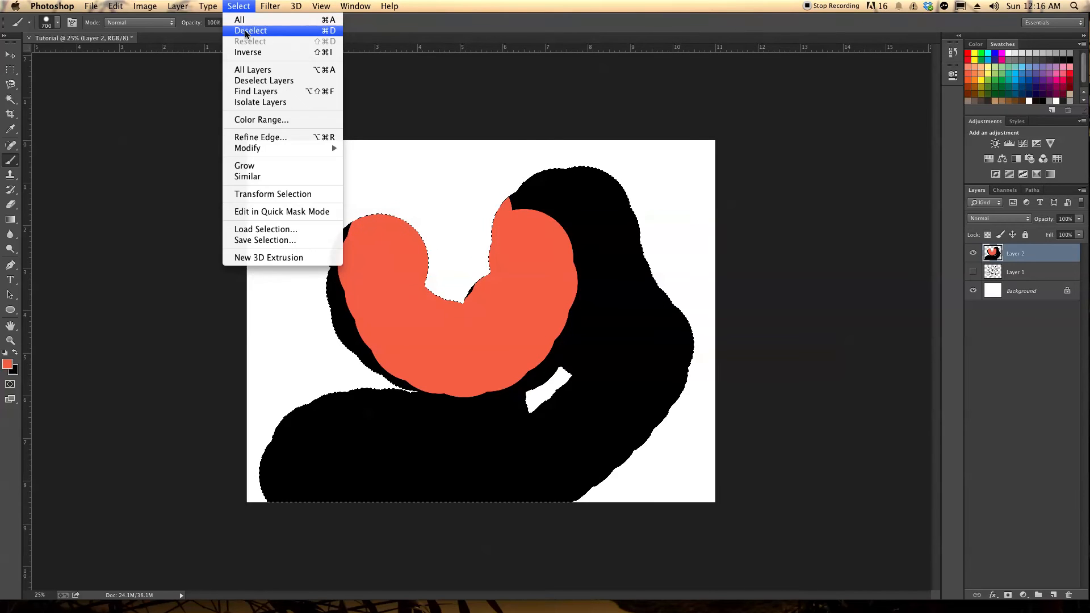
pyautogui.click(244, 32)
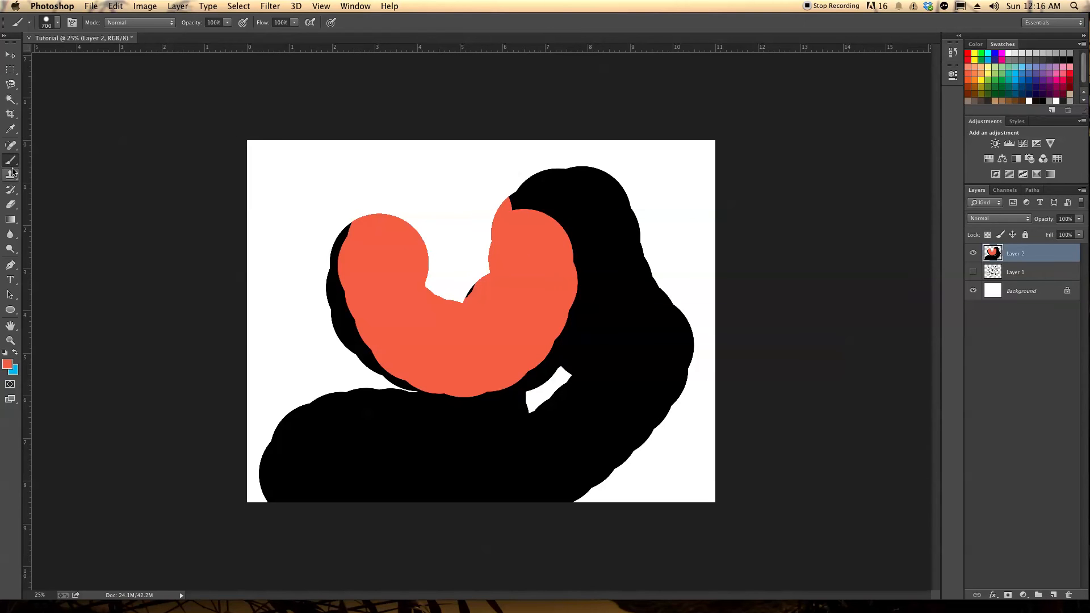
pyautogui.click(10, 129)
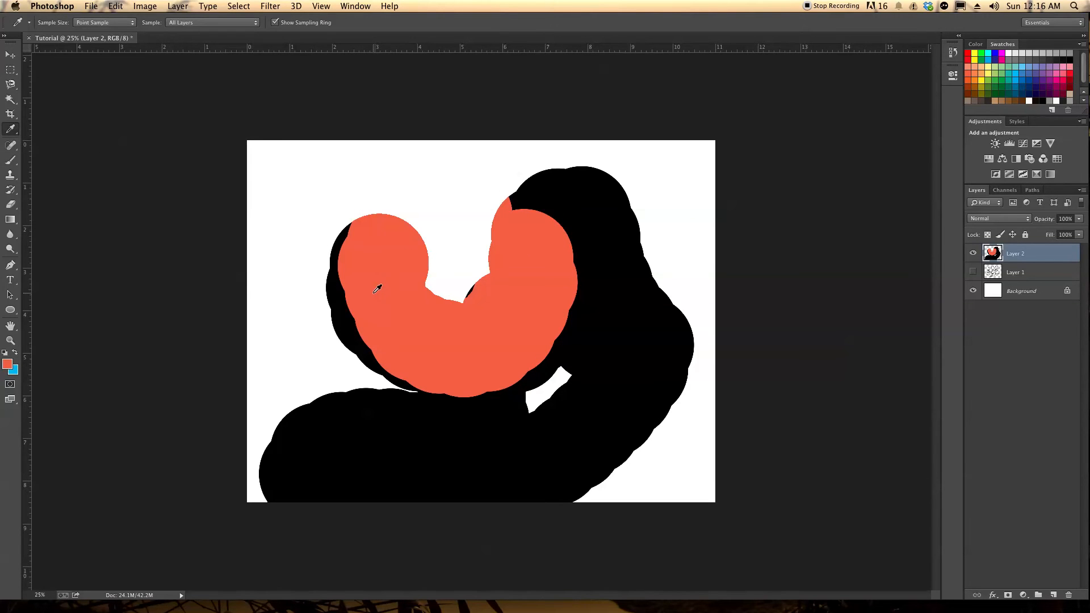
pyautogui.moveTo(377, 289); pyautogui.dragTo(460, 193)
# Look through the healing tool variants and choose the Spot Healing Brush
pyautogui.click(13, 151)
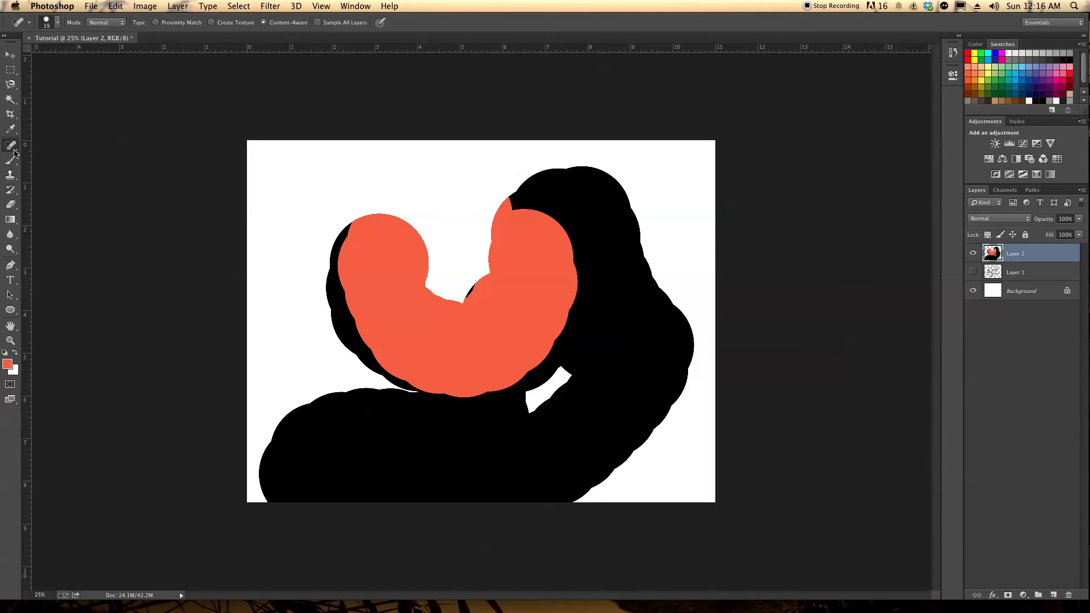
pyautogui.rightClick(15, 149)
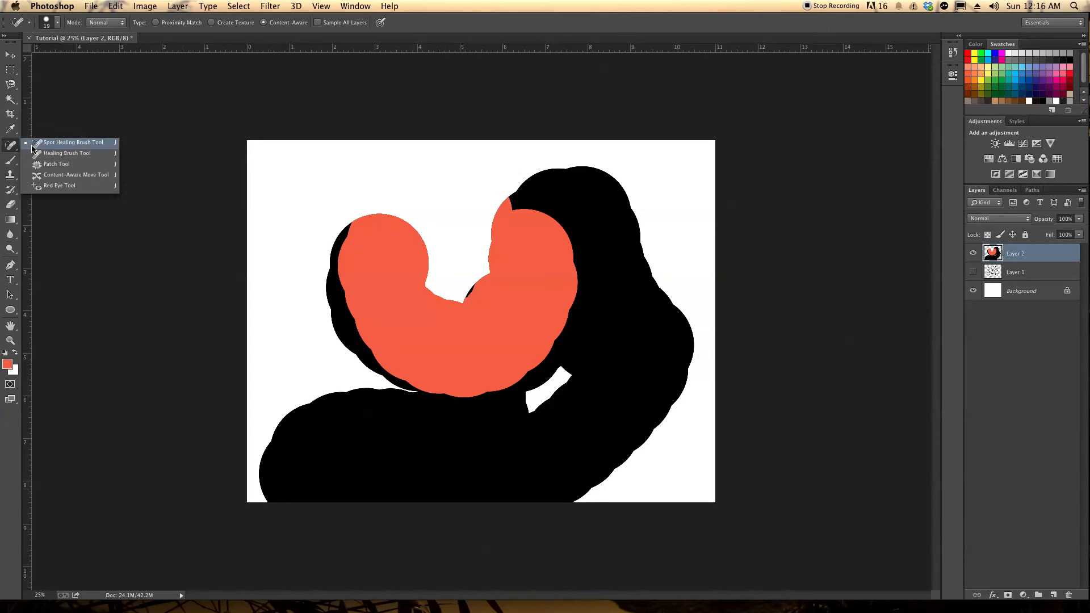
pyautogui.click(42, 146)
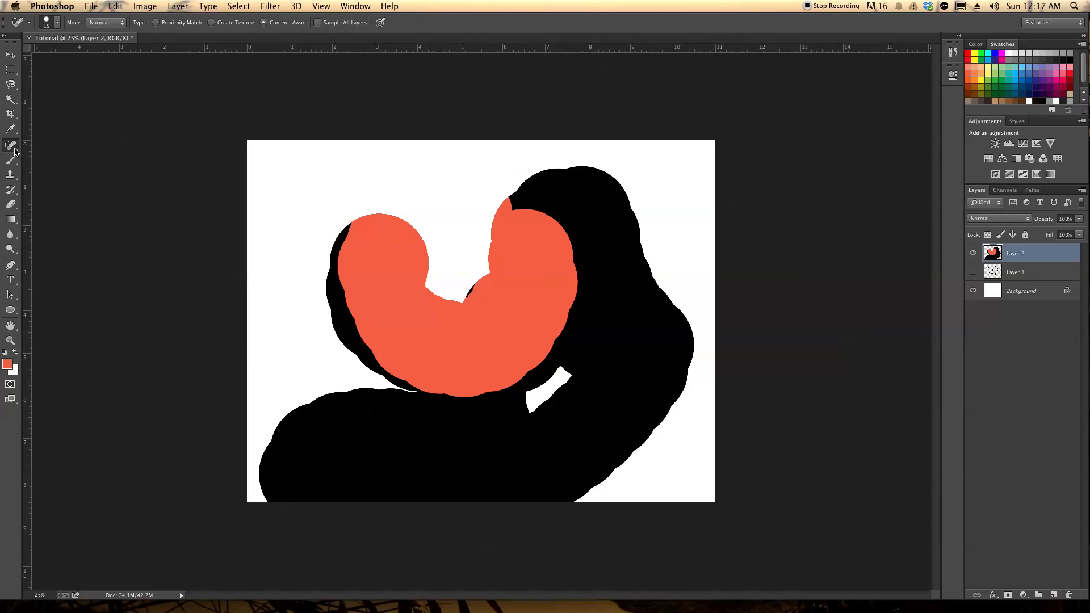
# Choose the Brush tool and examine its size, hardness and preset brush tips
pyautogui.click(14, 163)
pyautogui.rightClick(14, 162)
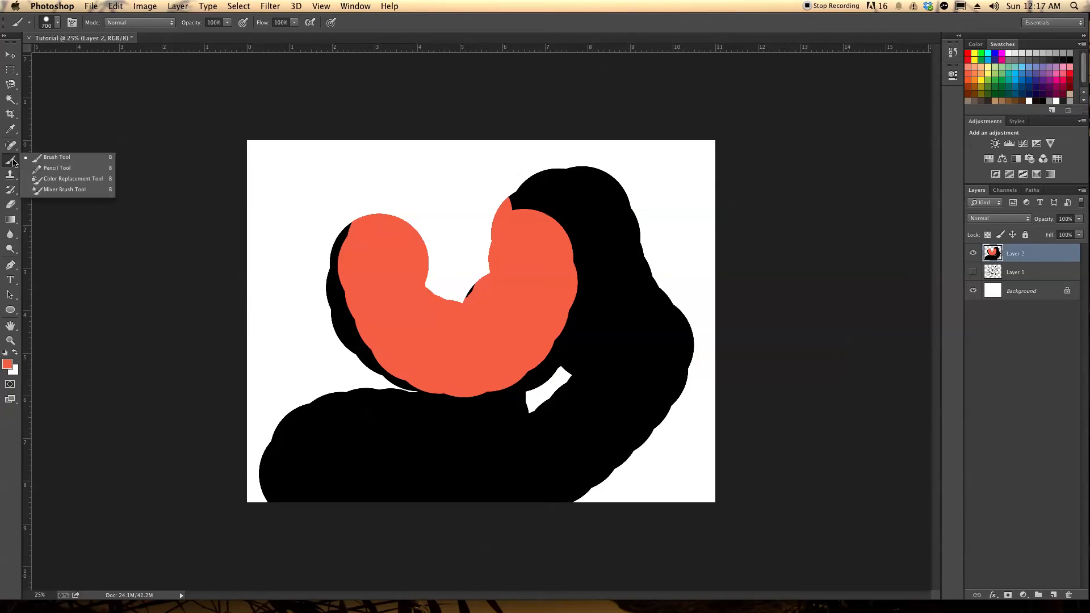
pyautogui.click(43, 160)
pyautogui.click(57, 23)
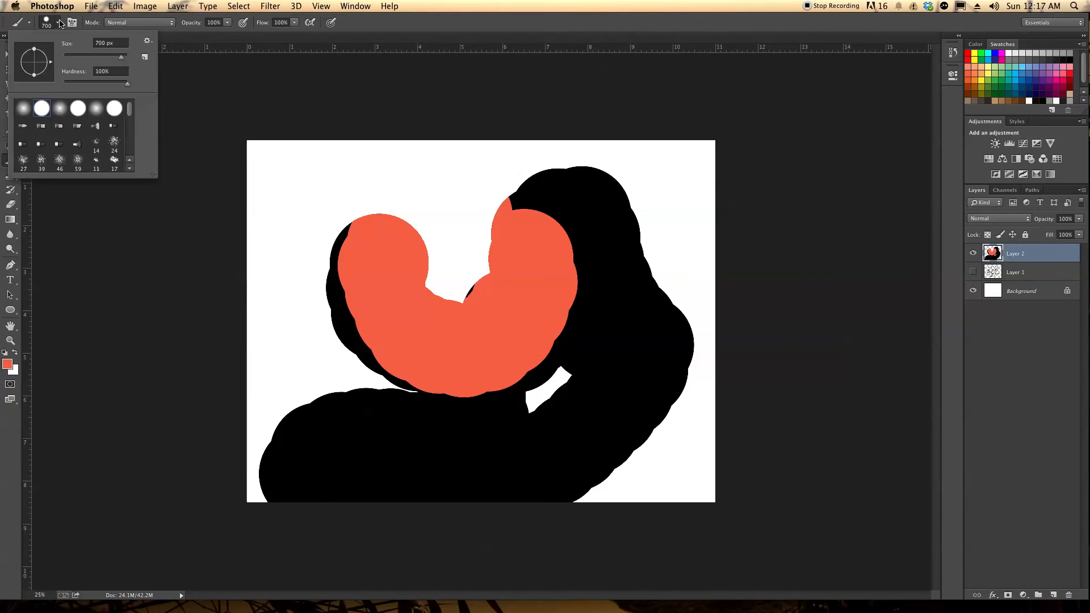
pyautogui.moveTo(130, 111)
pyautogui.mouseDown()
pyautogui.moveTo(130, 151)
pyautogui.moveTo(130, 106)
pyautogui.mouseUp()
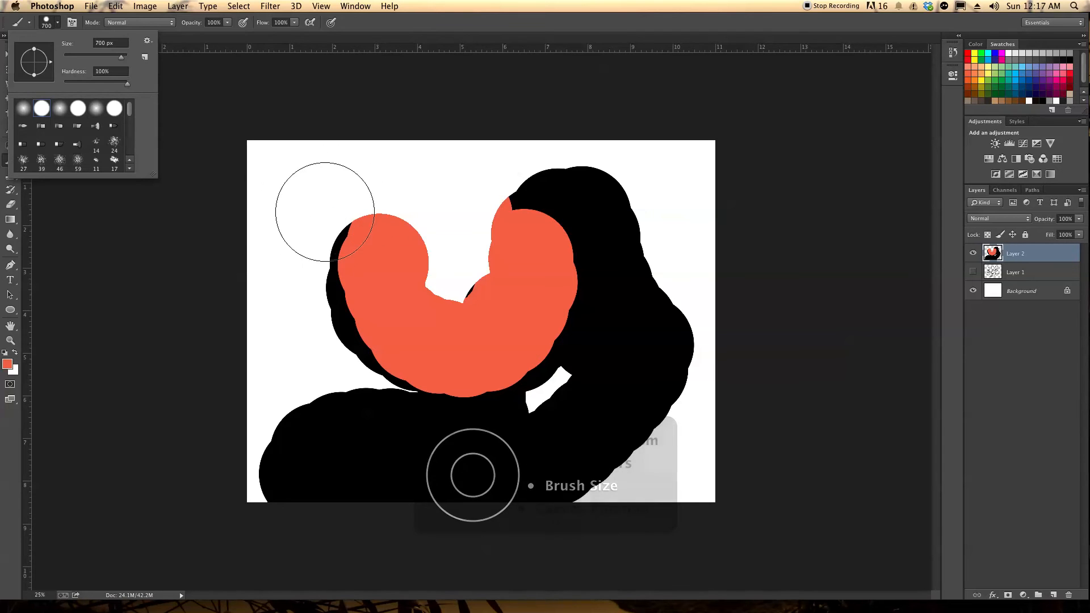
# Paint an orange-red blob in the canvas's upper-left corner and a narrower stroke below it with the brush reduced to 250 px
pyautogui.press('[')
pyautogui.moveTo(304, 185); pyautogui.dragTo(309, 195)
pyautogui.press('[')
pyautogui.press('[')
pyautogui.press('[')
pyautogui.press('[')
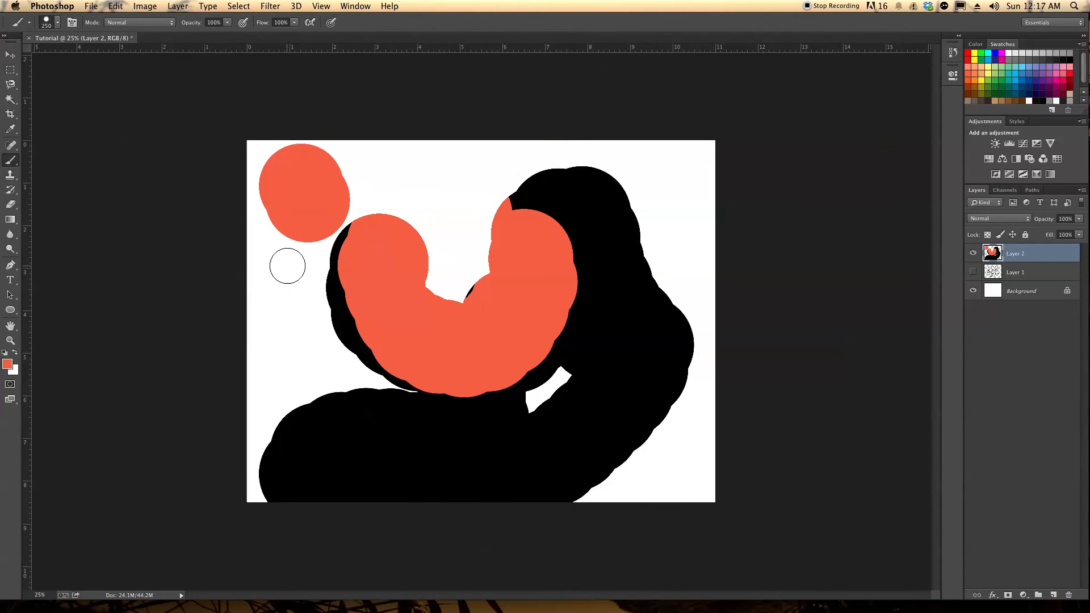
pyautogui.moveTo(288, 265); pyautogui.dragTo(298, 323)
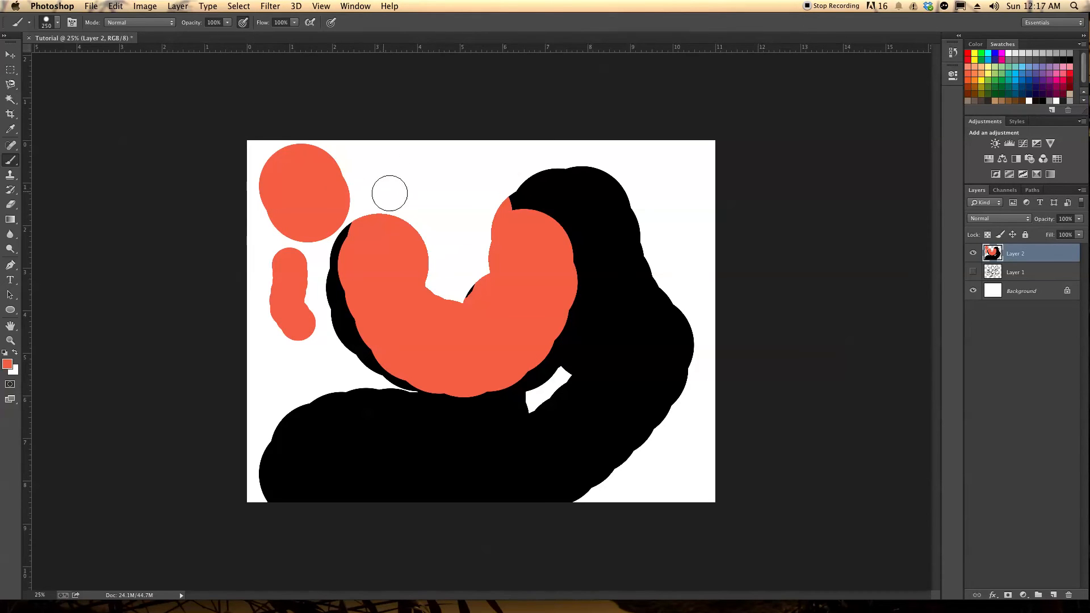
# Brush orange-red strokes with pressure-controlled opacity across the white area at the top and along the right arm of the black shape
pyautogui.moveTo(404, 179)
pyautogui.mouseDown()
pyautogui.moveTo(447, 195)
pyautogui.moveTo(415, 199)
pyautogui.moveTo(392, 180)
pyautogui.moveTo(453, 211)
pyautogui.moveTo(440, 206)
pyautogui.moveTo(445, 256)
pyautogui.moveTo(457, 225)
pyautogui.moveTo(456, 252)
pyautogui.mouseUp()
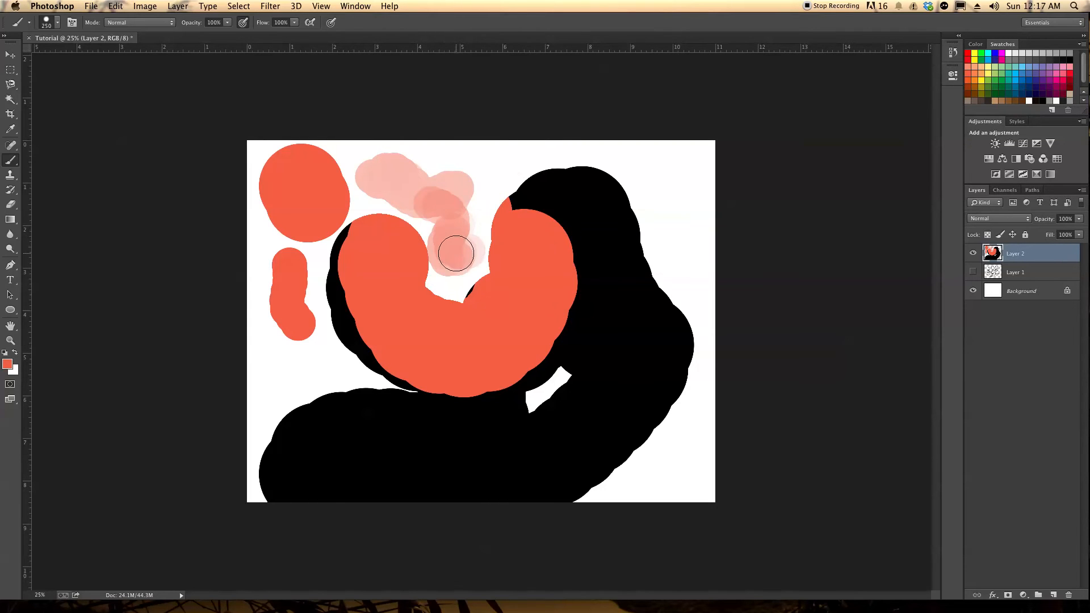
pyautogui.moveTo(485, 191)
pyautogui.mouseDown()
pyautogui.moveTo(463, 175)
pyautogui.moveTo(456, 241)
pyautogui.moveTo(475, 232)
pyautogui.moveTo(489, 182)
pyautogui.moveTo(442, 200)
pyautogui.mouseUp()
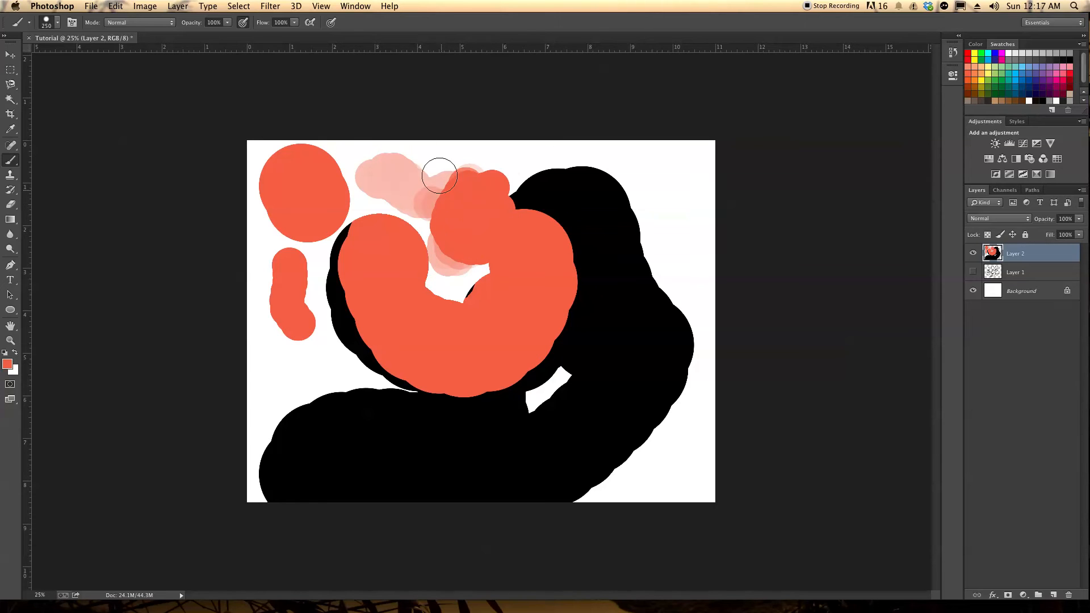
pyautogui.moveTo(366, 170)
pyautogui.mouseDown()
pyautogui.moveTo(348, 187)
pyautogui.moveTo(387, 185)
pyautogui.moveTo(381, 214)
pyautogui.moveTo(437, 213)
pyautogui.moveTo(401, 216)
pyautogui.moveTo(335, 204)
pyautogui.mouseUp()
pyautogui.moveTo(584, 165)
pyautogui.mouseDown()
pyautogui.moveTo(642, 194)
pyautogui.moveTo(664, 272)
pyautogui.moveTo(645, 237)
pyautogui.moveTo(636, 335)
pyautogui.mouseUp()
pyautogui.moveTo(617, 399); pyautogui.dragTo(503, 459)
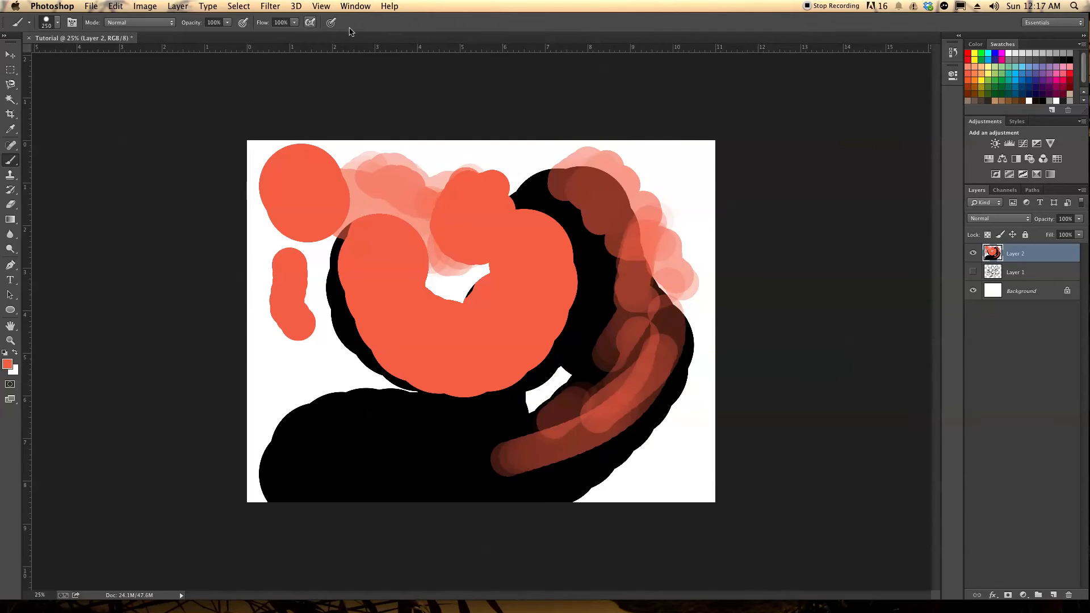
# Try the Clone Stamp tool at the left edge of the black shape without defining a source point
pyautogui.click(11, 174)
pyautogui.click(46, 174)
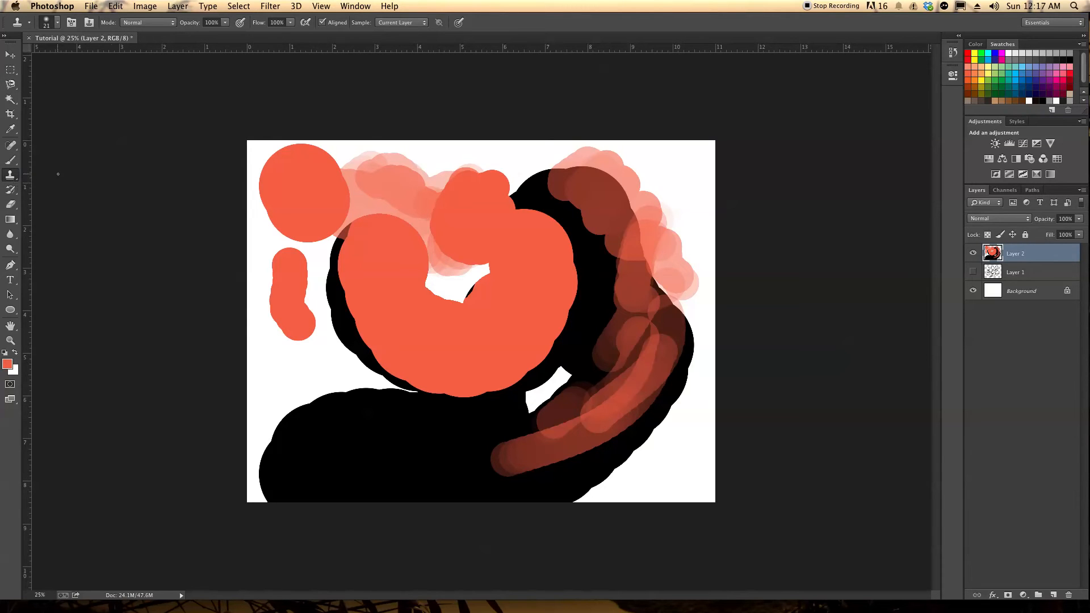
pyautogui.click(342, 330)
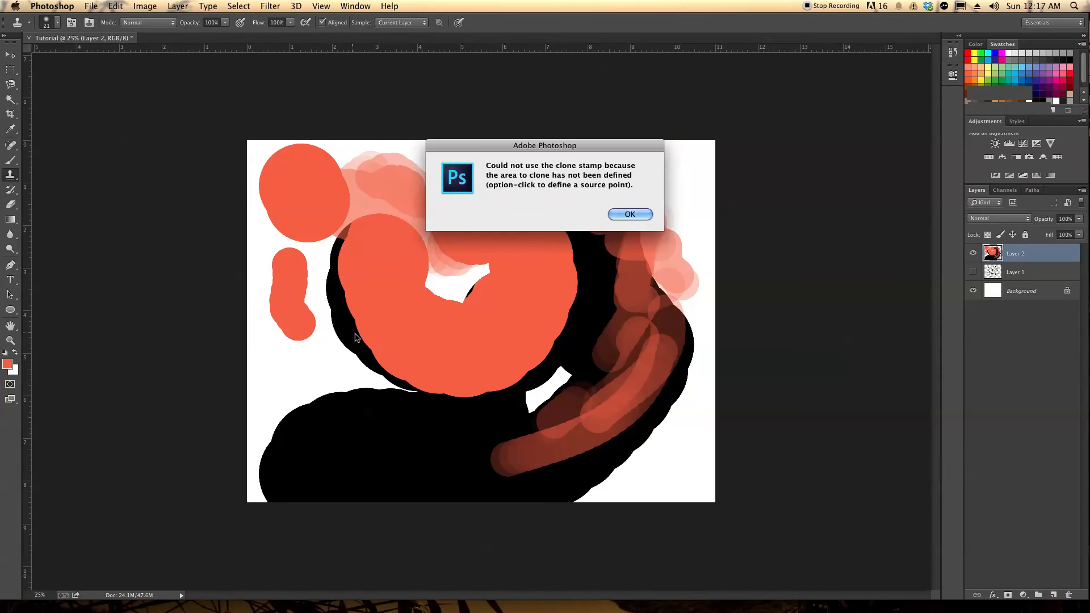
pyautogui.click(627, 212)
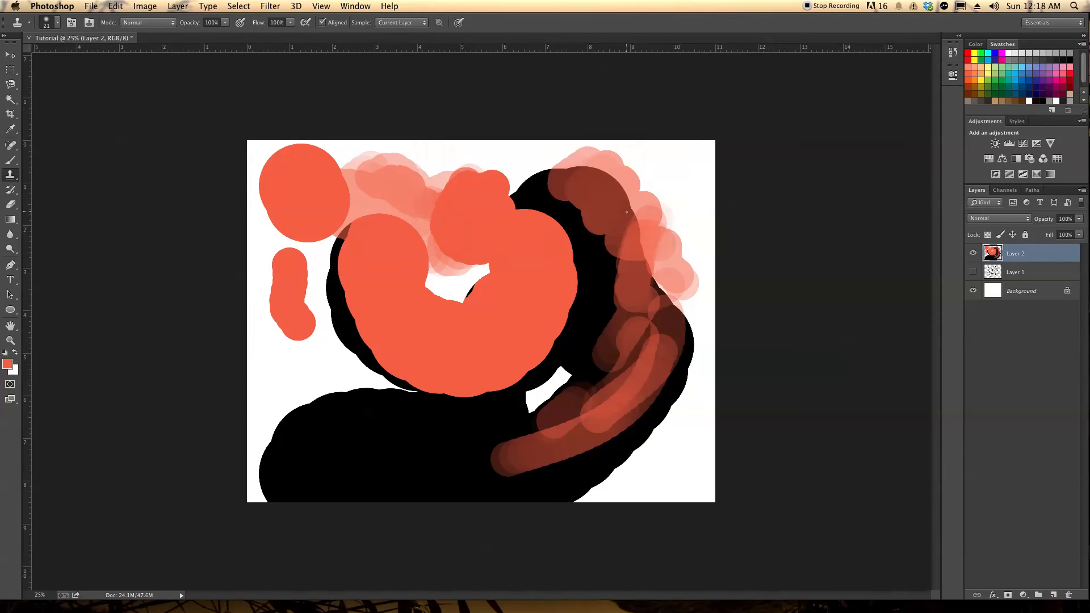
# Look at the History Brush variants and the Eraser tool
pyautogui.click(11, 190)
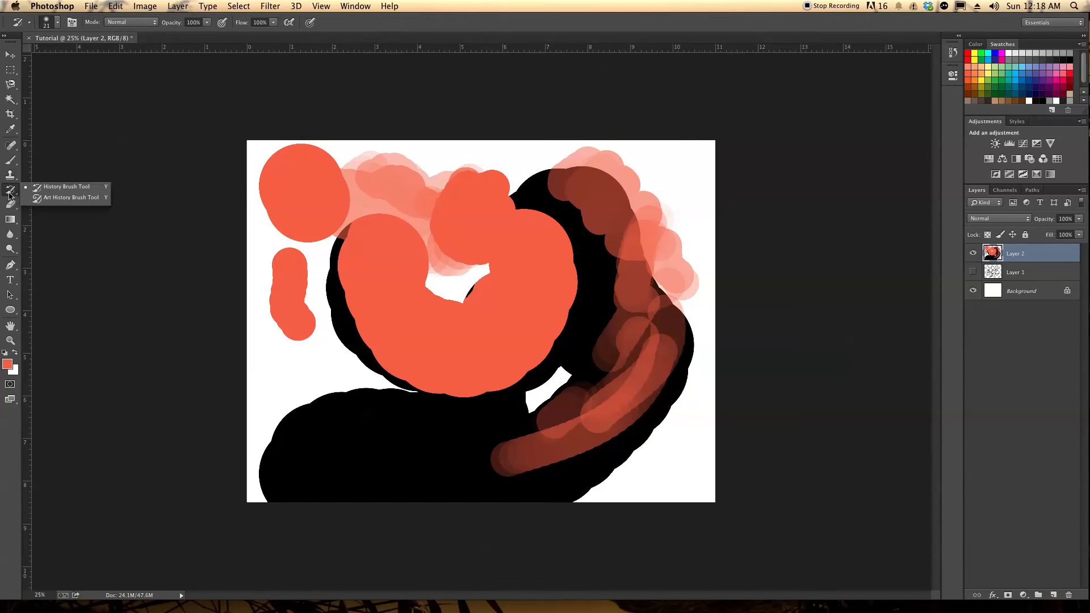
pyautogui.click(11, 203)
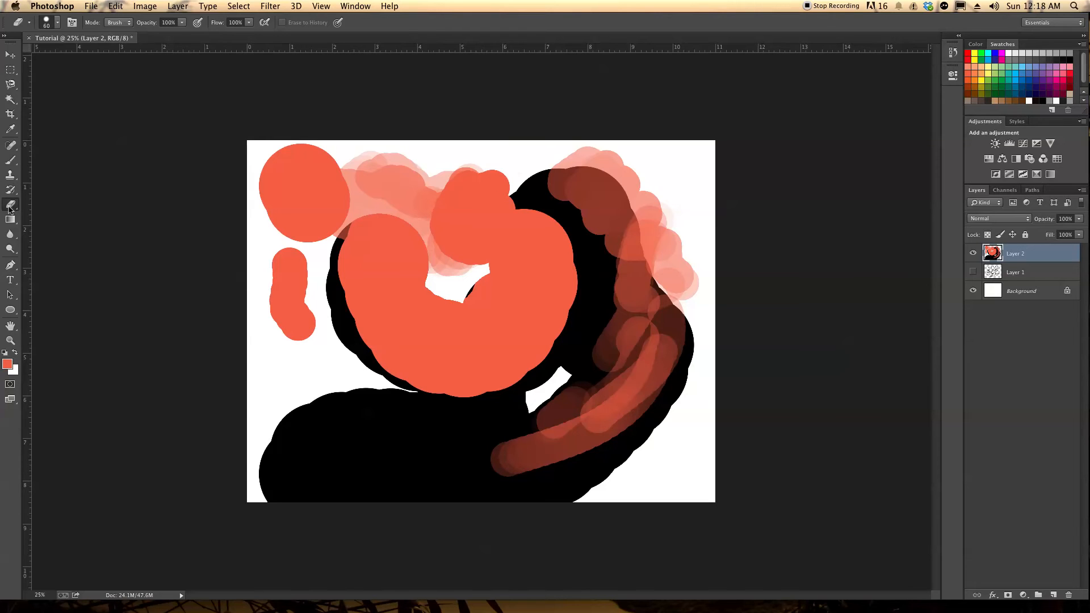
pyautogui.click(10, 205)
# Choose the Gradient tool, set the background color to green, and bring up the gradient presets
pyautogui.click(10, 220)
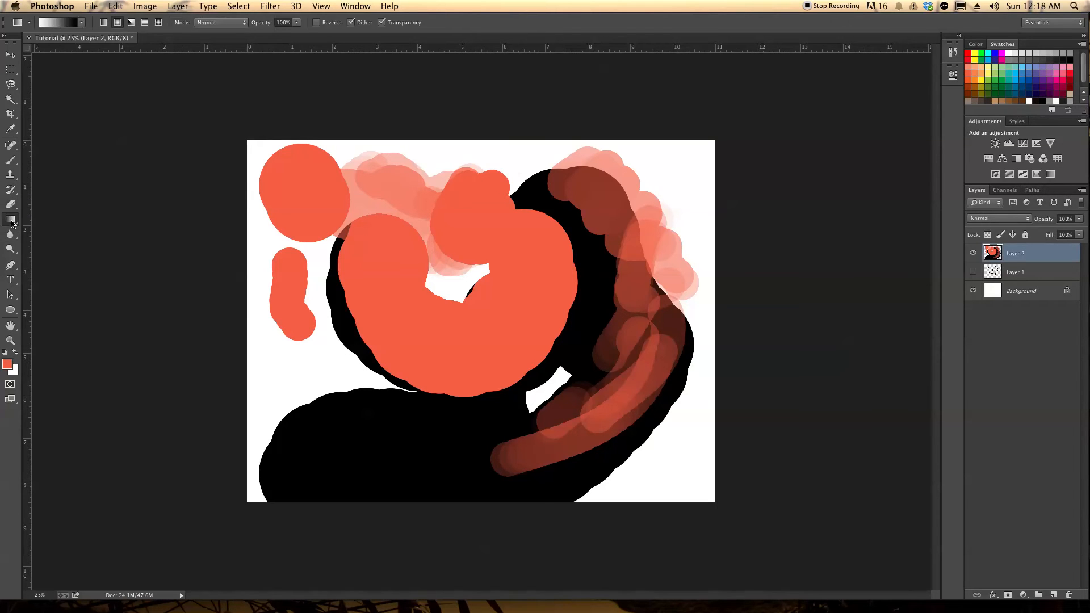
pyautogui.click(45, 218)
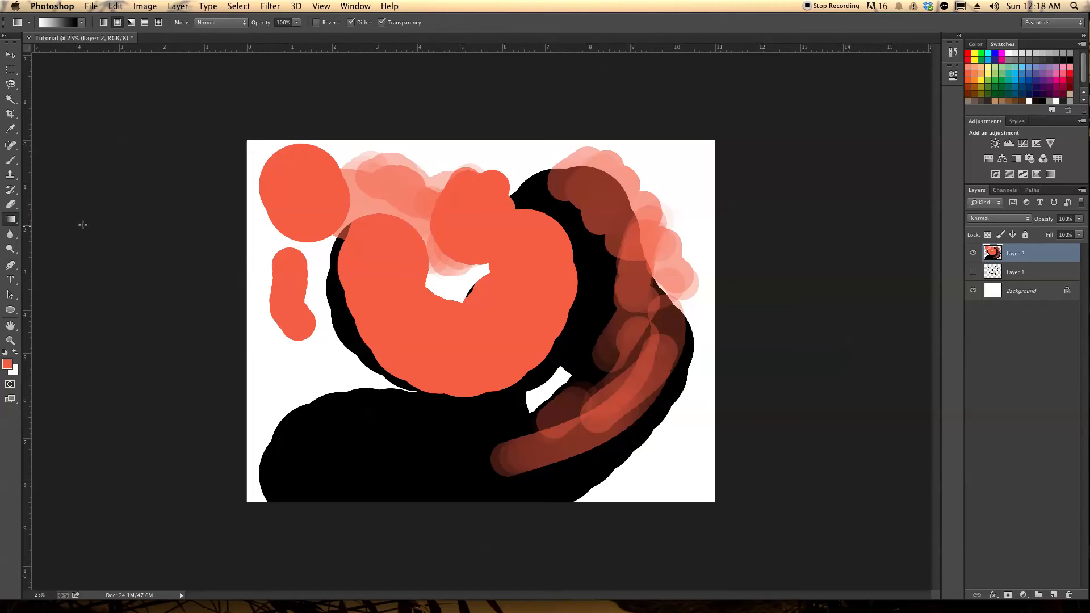
pyautogui.keyDown('super'); pyautogui.click(997, 80); pyautogui.keyUp('super')
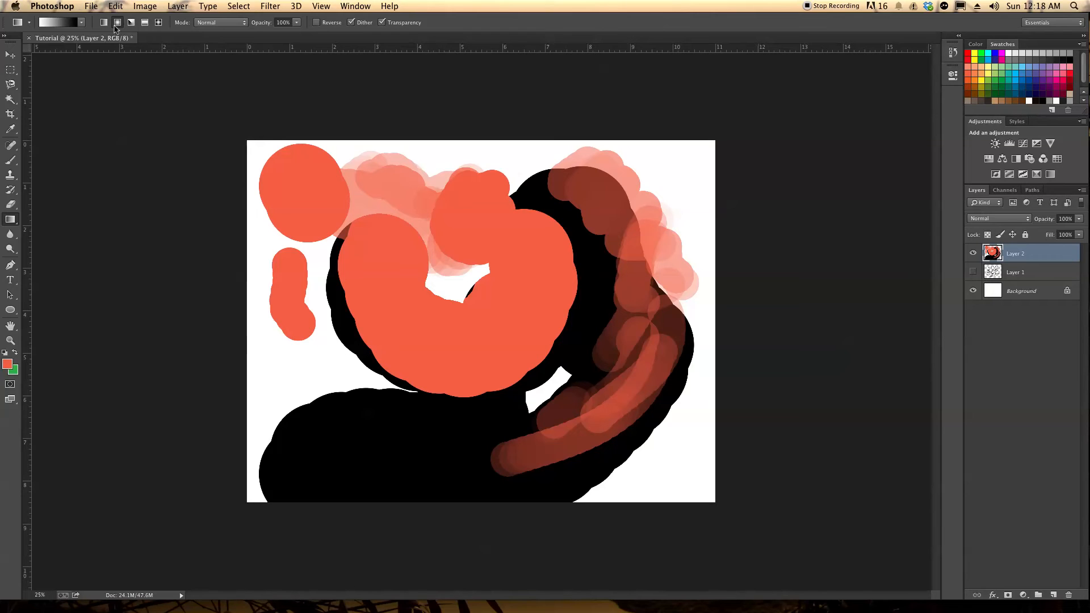
pyautogui.click(80, 24)
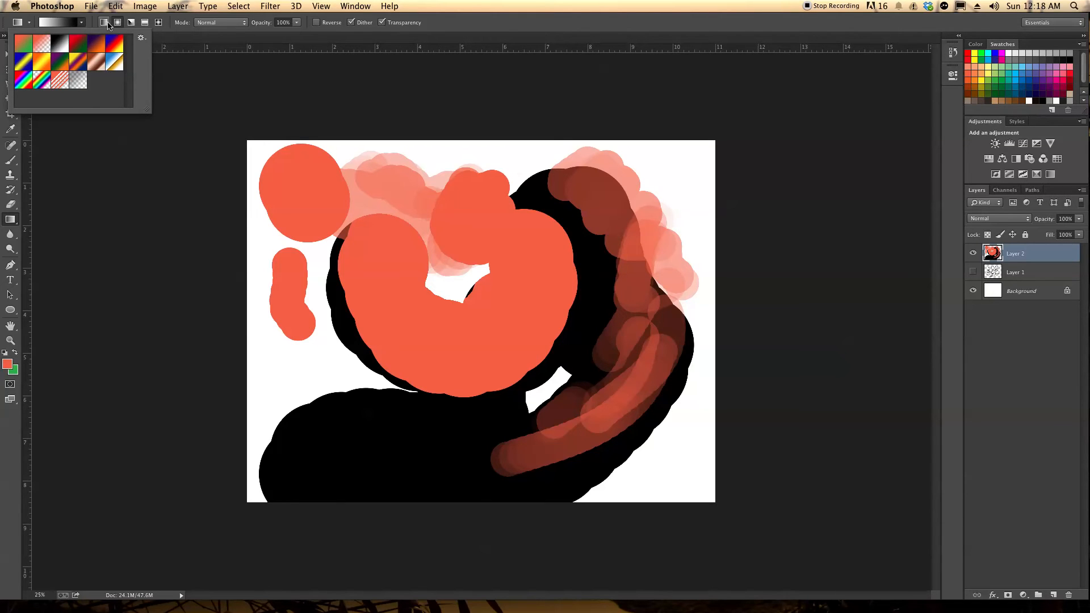
# Try a white-to-black radial gradient from the canvas center outward on Layer 2, and undo it
pyautogui.click(109, 24)
pyautogui.click(118, 22)
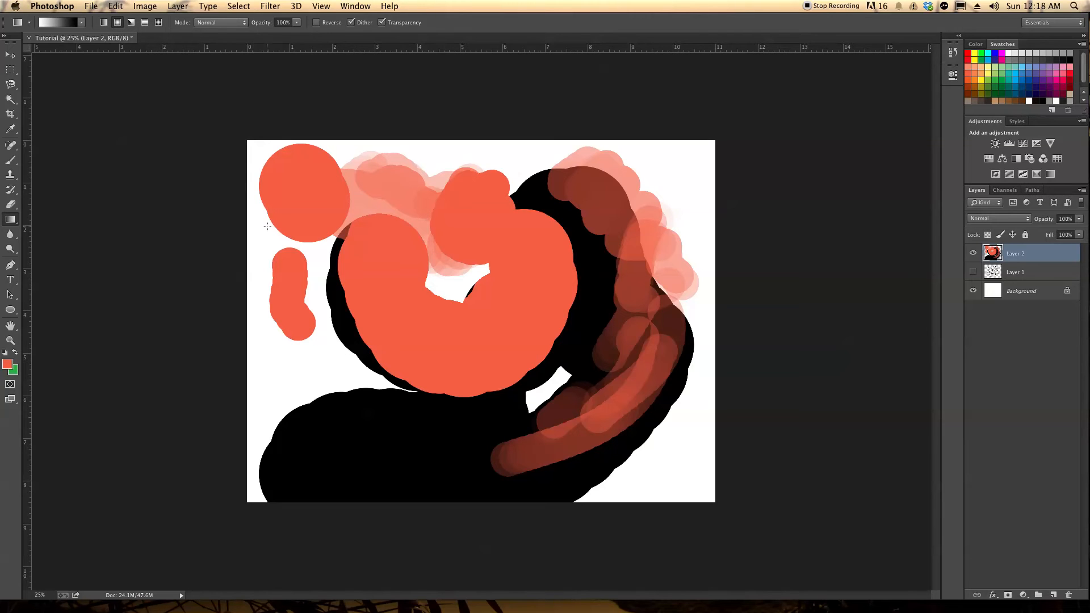
pyautogui.moveTo(440, 286); pyautogui.dragTo(677, 255)
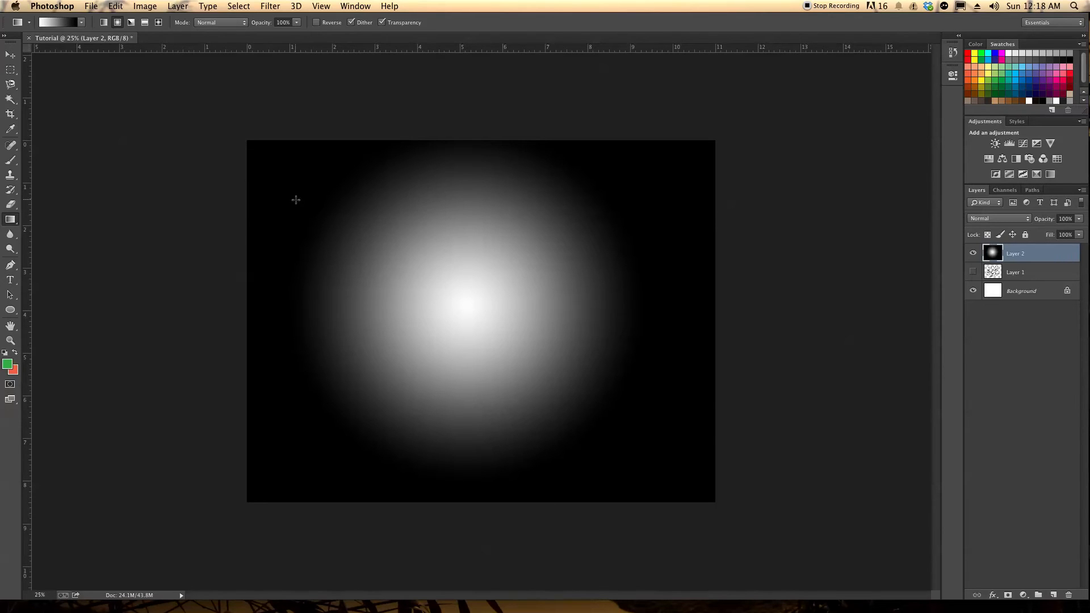
pyautogui.press('super+z')
# Fill Layer 2 with a white-to-black linear gradient running horizontally across the canvas, undoing the first attempt and drawing it again
pyautogui.click(103, 23)
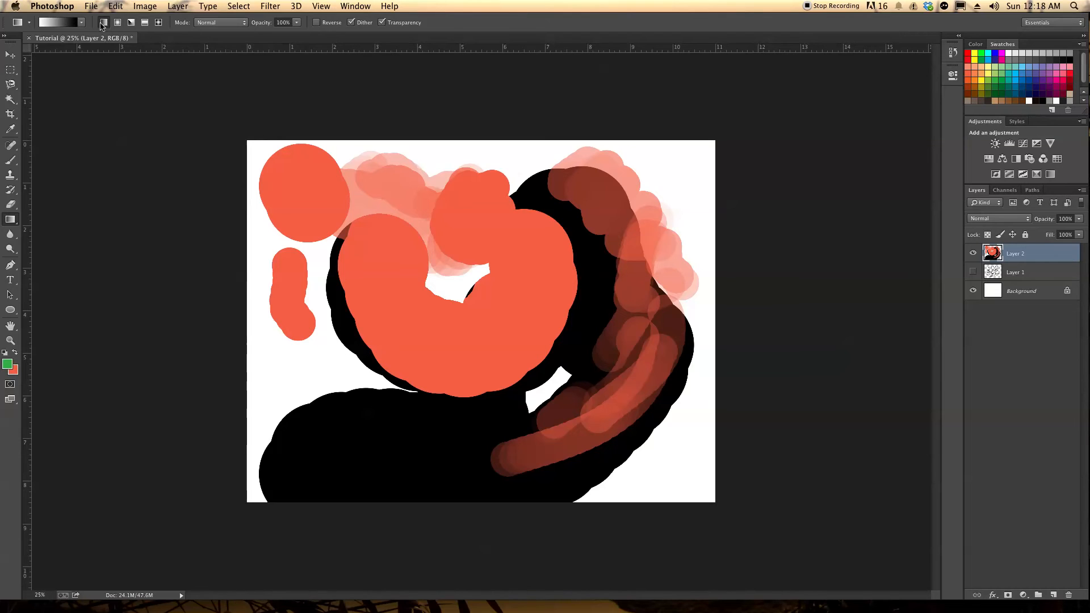
pyautogui.moveTo(280, 312)
pyautogui.mouseDown()
pyautogui.moveTo(669, 321)
pyautogui.moveTo(683, 333)
pyautogui.mouseUp()
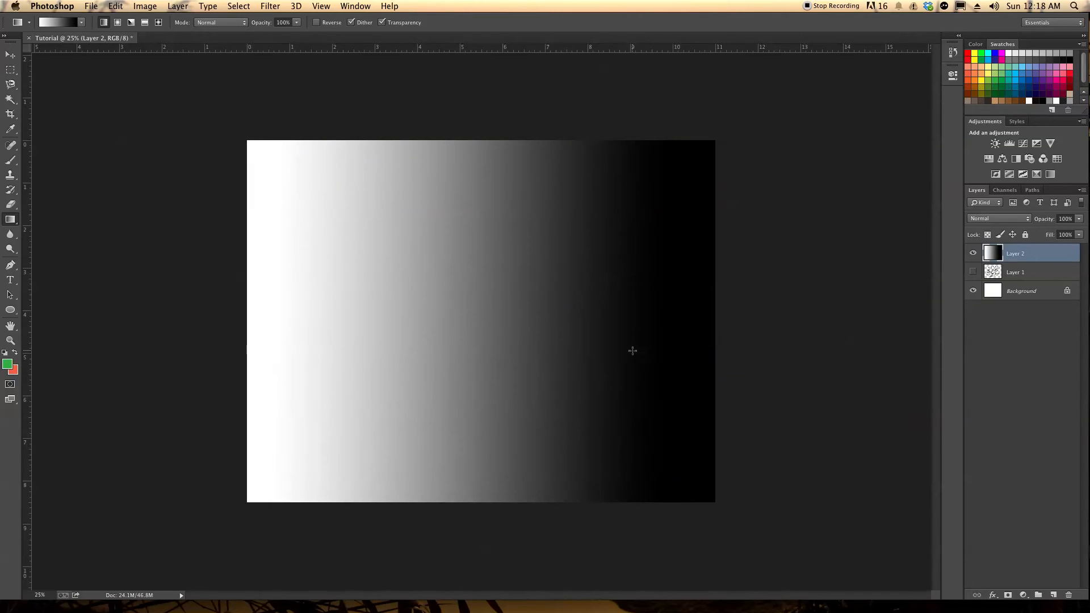
pyautogui.press('super+z')
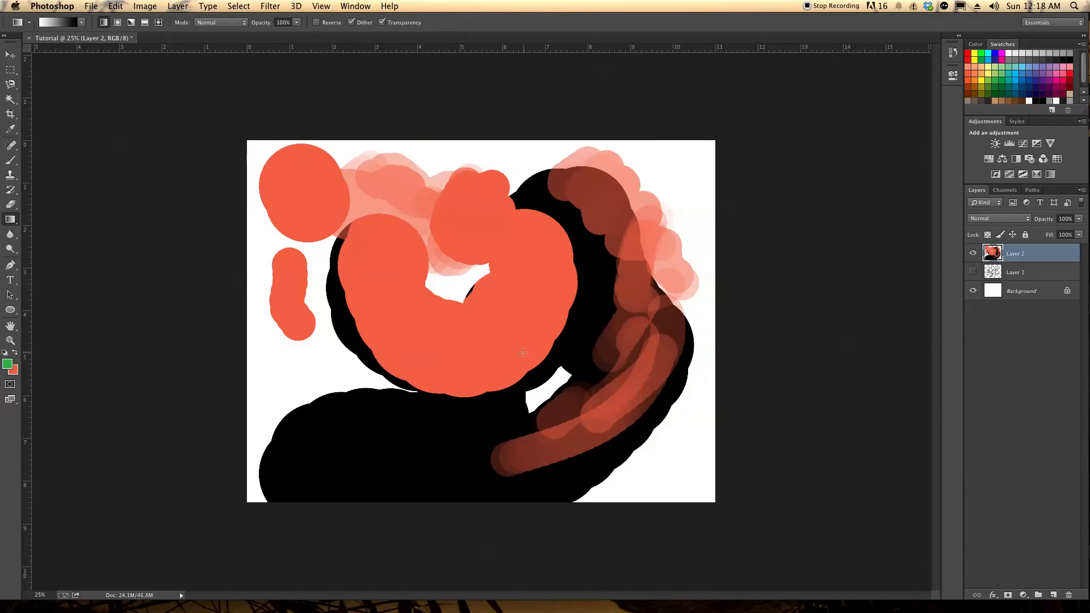
pyautogui.moveTo(300, 322); pyautogui.dragTo(647, 328)
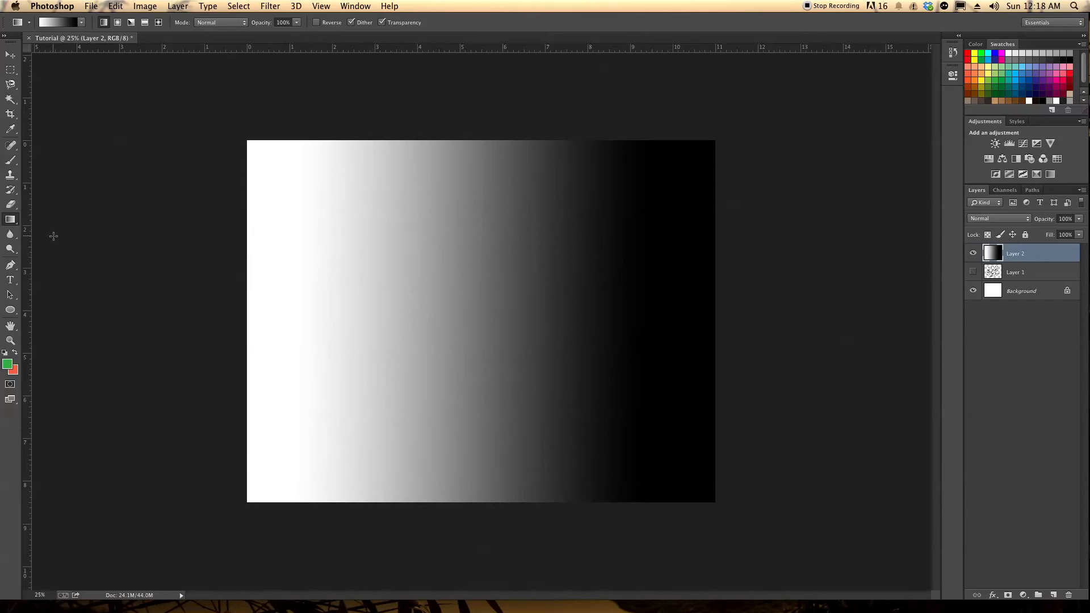
# Choose the Blur tool at 50% strength, enlarge its brush to 400 px, and show its tool variants
pyautogui.click(11, 235)
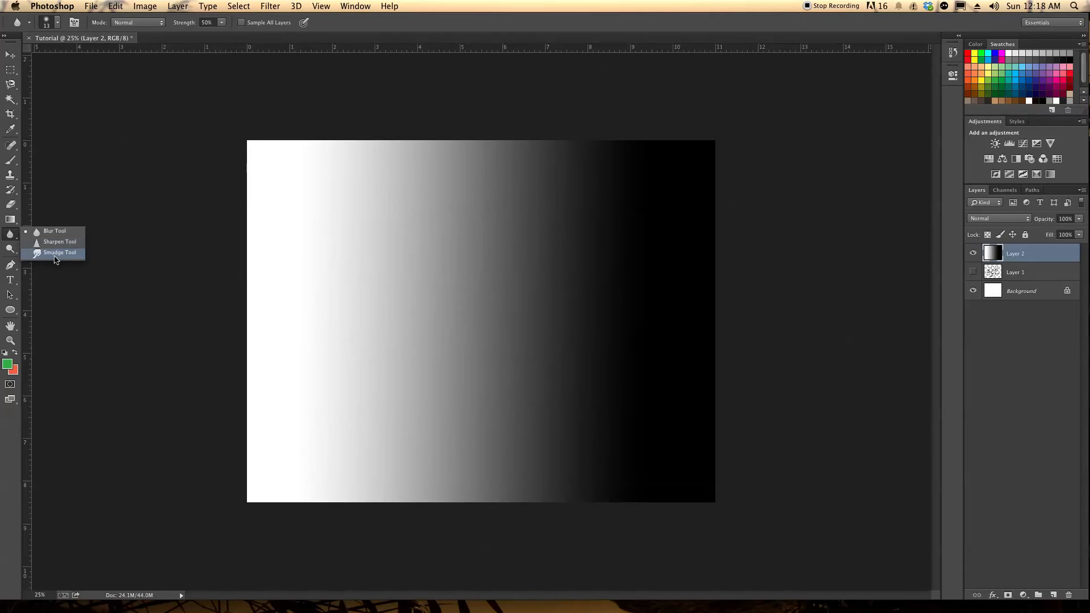
pyautogui.click(55, 233)
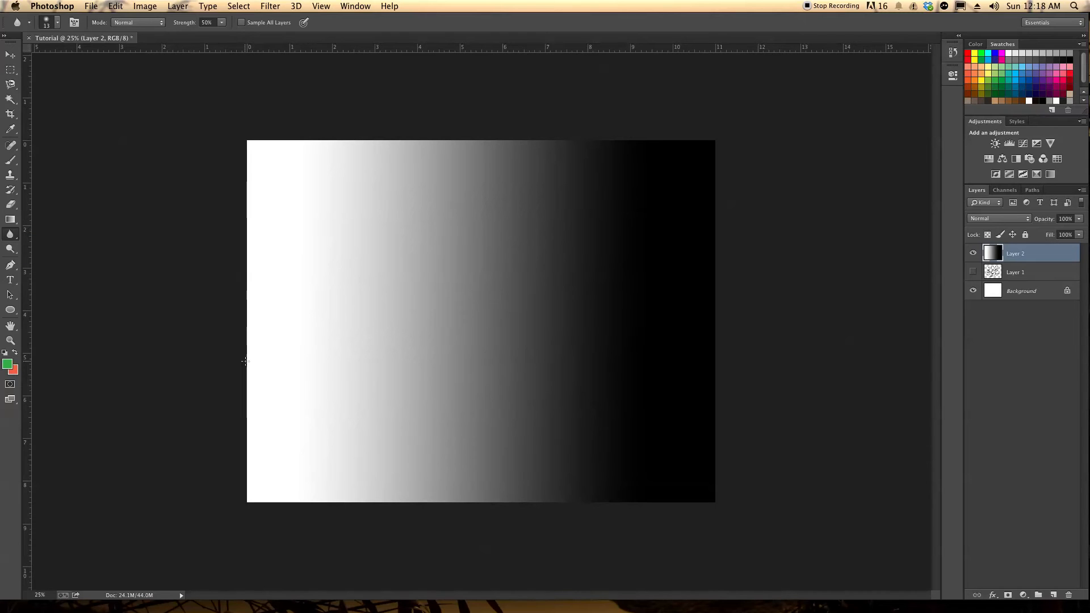
pyautogui.press(']')
pyautogui.press(']')
pyautogui.press(']')
pyautogui.press(']')
pyautogui.press(']')
pyautogui.press(']')
pyautogui.press(']')
pyautogui.press(']')
pyautogui.press(']')
pyautogui.press(']')
pyautogui.press(']')
pyautogui.press(']')
pyautogui.press(']')
pyautogui.press(']')
pyautogui.press(']')
pyautogui.press(']')
pyautogui.click(11, 235)
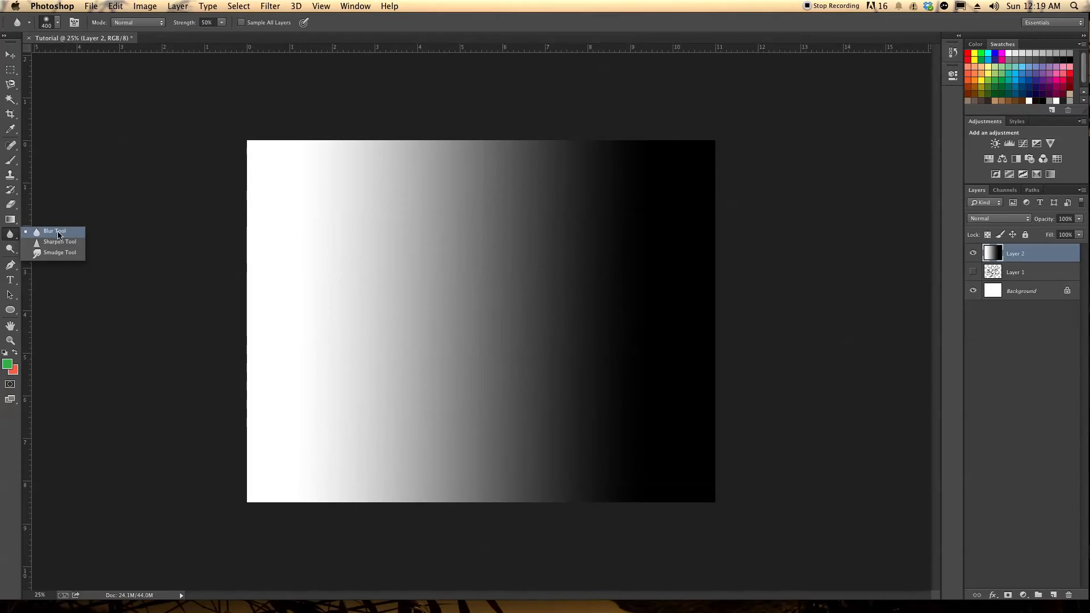
# Choose the Smudge tool and look at the variants of the Dodge tool
pyautogui.click(61, 254)
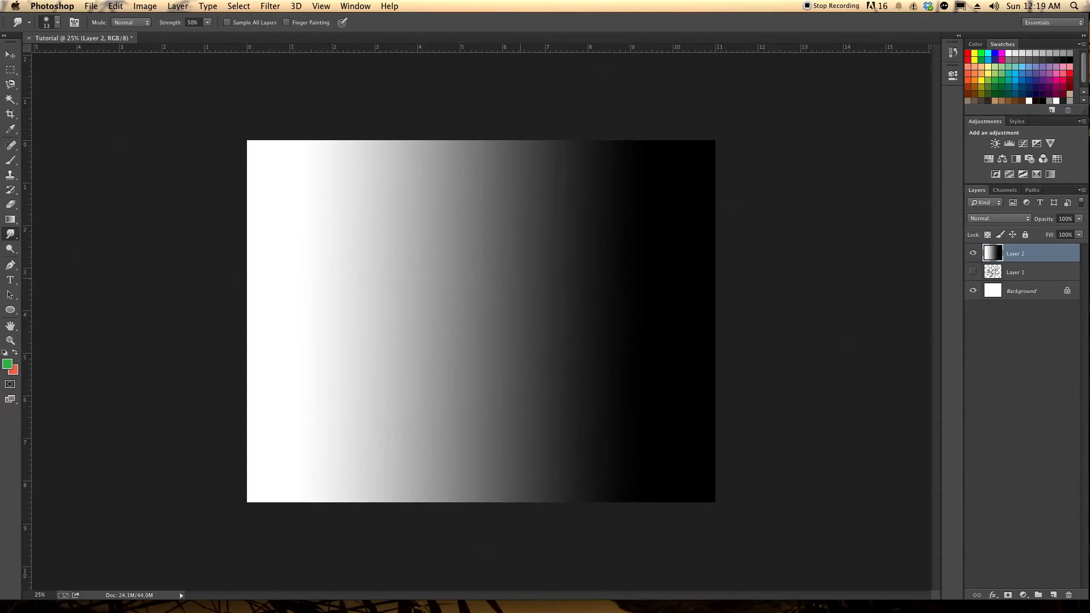
pyautogui.click(11, 248)
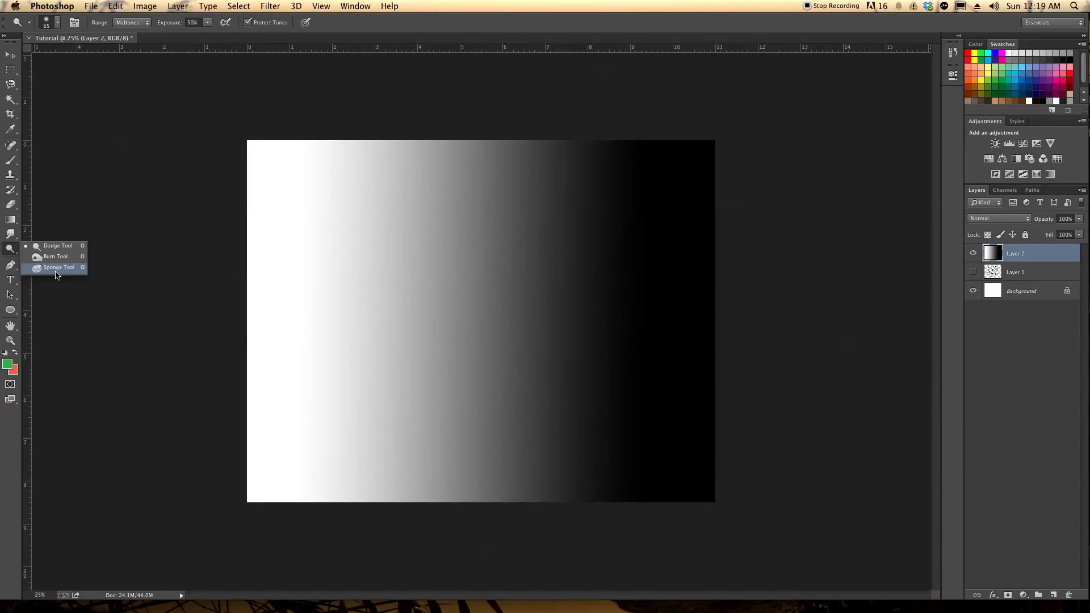
pyautogui.click(12, 267)
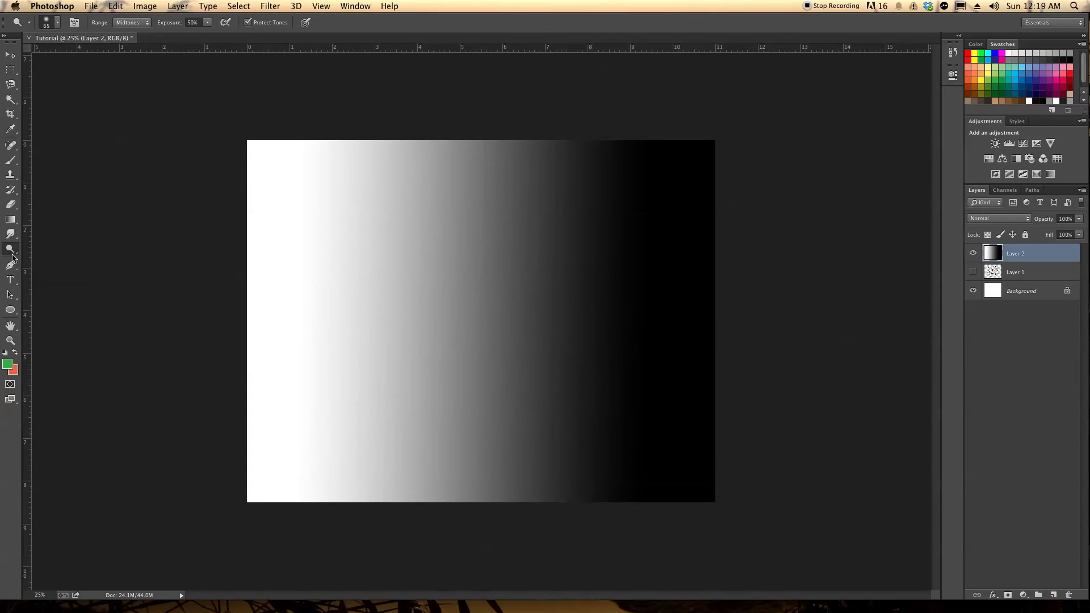
# Draw a closed, curved freeform path with two overlapping loops across the middle of the canvas using the Pen tool
pyautogui.click(12, 267)
pyautogui.click(57, 266)
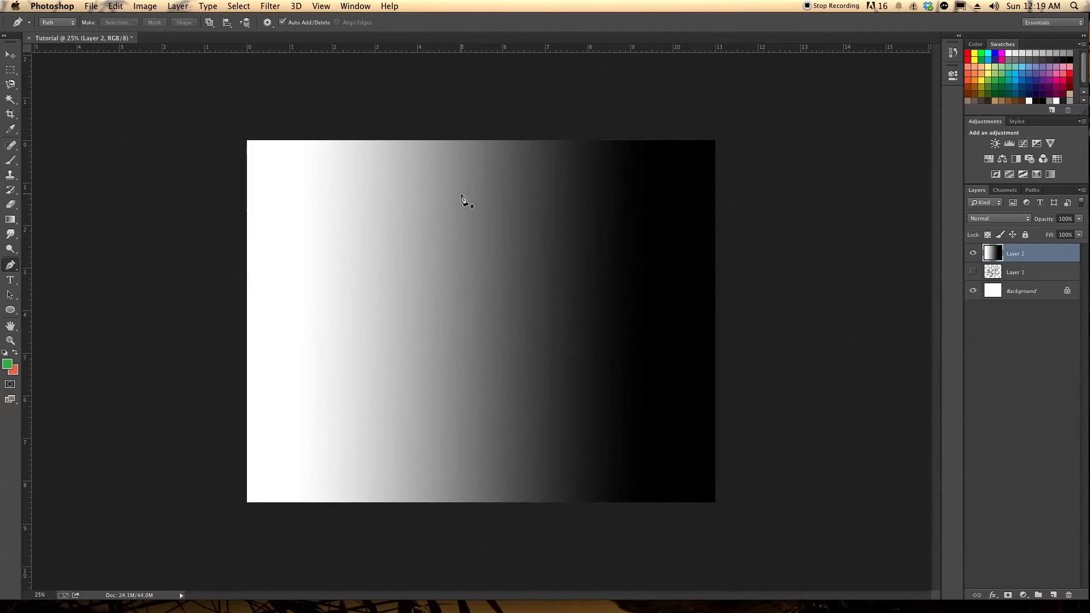
pyautogui.click(487, 191)
pyautogui.moveTo(388, 222); pyautogui.dragTo(356, 273)
pyautogui.moveTo(406, 308); pyautogui.dragTo(557, 334)
pyautogui.moveTo(499, 401); pyautogui.dragTo(452, 416)
pyautogui.moveTo(343, 395); pyautogui.dragTo(325, 356)
pyautogui.moveTo(313, 303); pyautogui.dragTo(345, 267)
pyautogui.moveTo(419, 259); pyautogui.dragTo(554, 227)
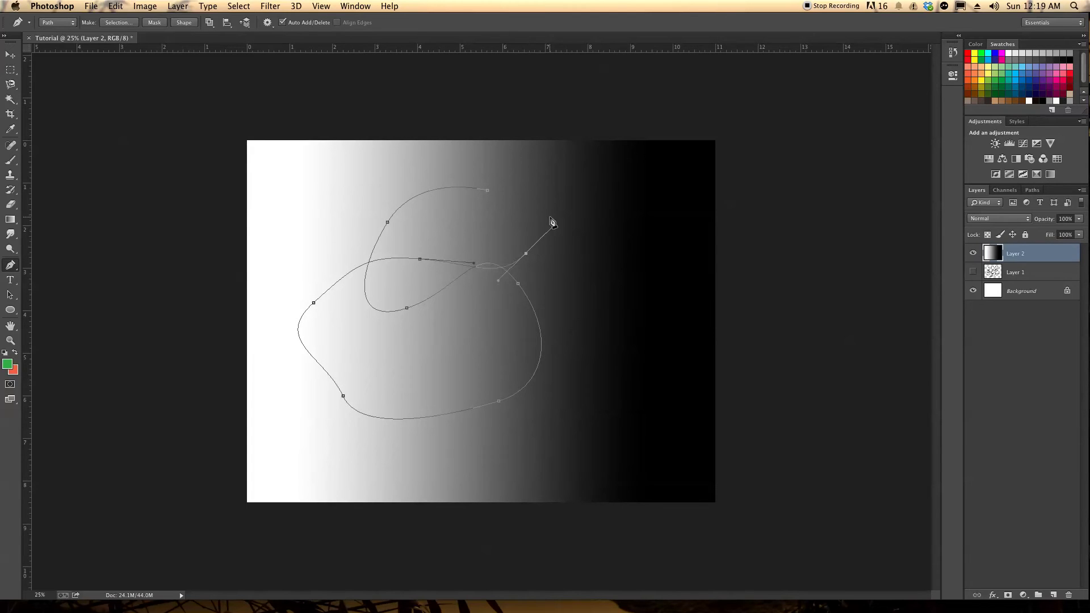
pyautogui.click(486, 192)
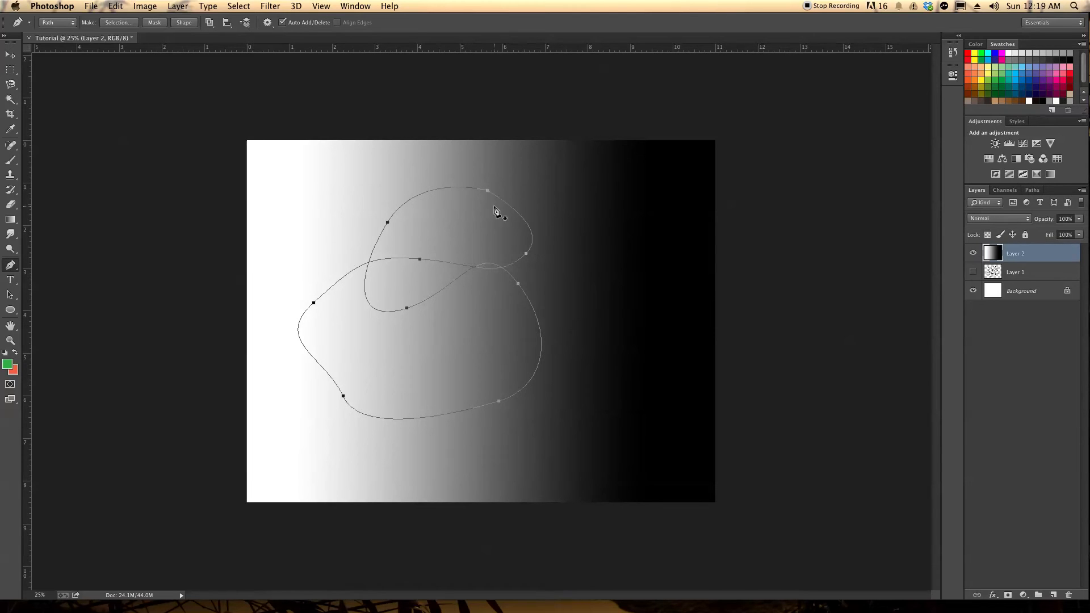
# Stroke the pen path on Layer 2 with the green Brush
pyautogui.rightClick(469, 265)
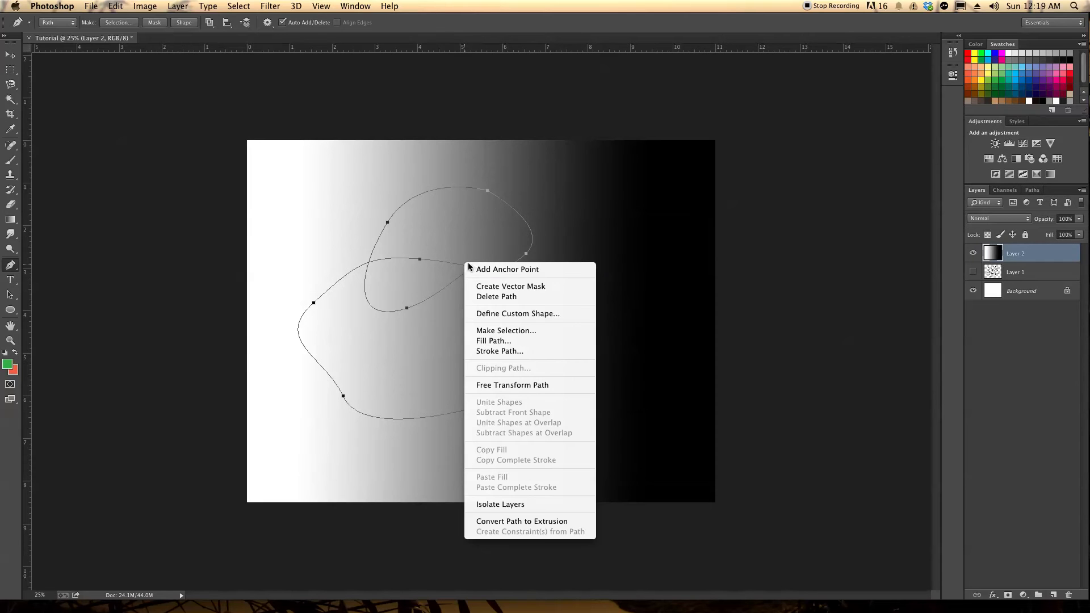
pyautogui.click(487, 352)
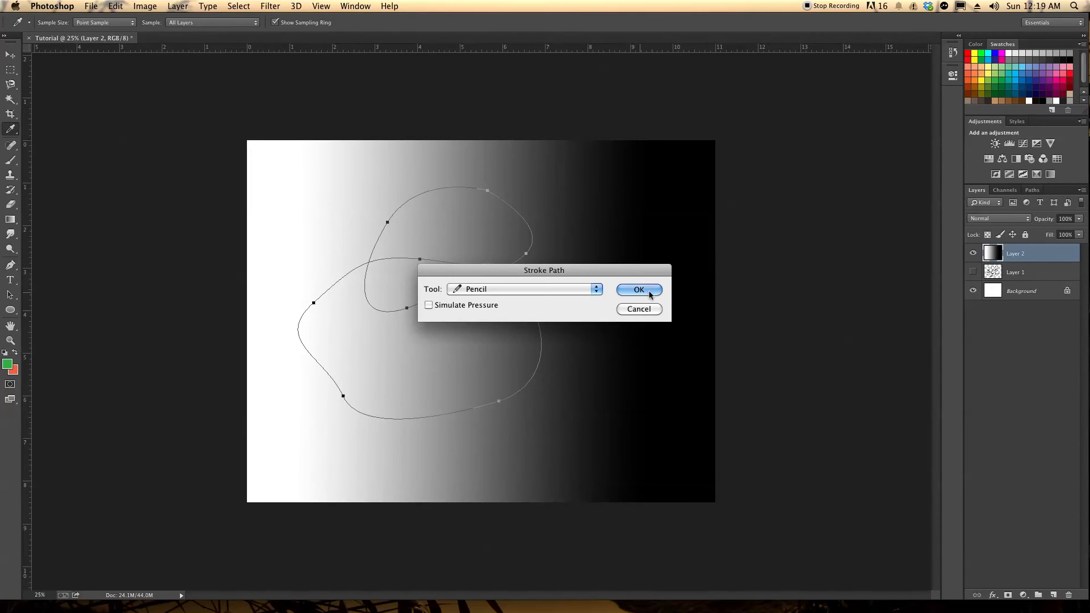
pyautogui.click(594, 290)
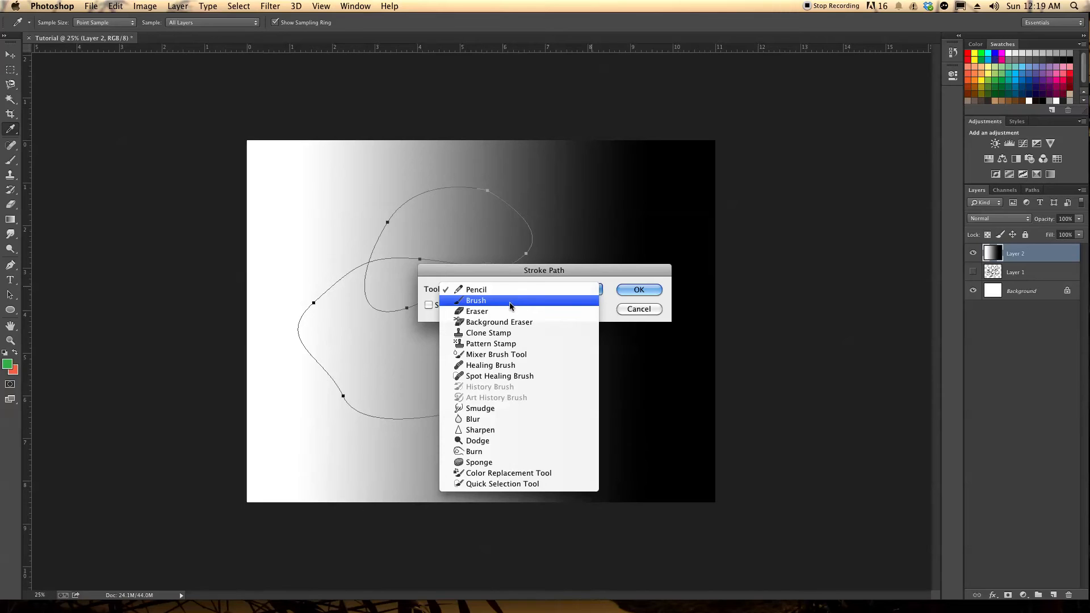
pyautogui.click(509, 305)
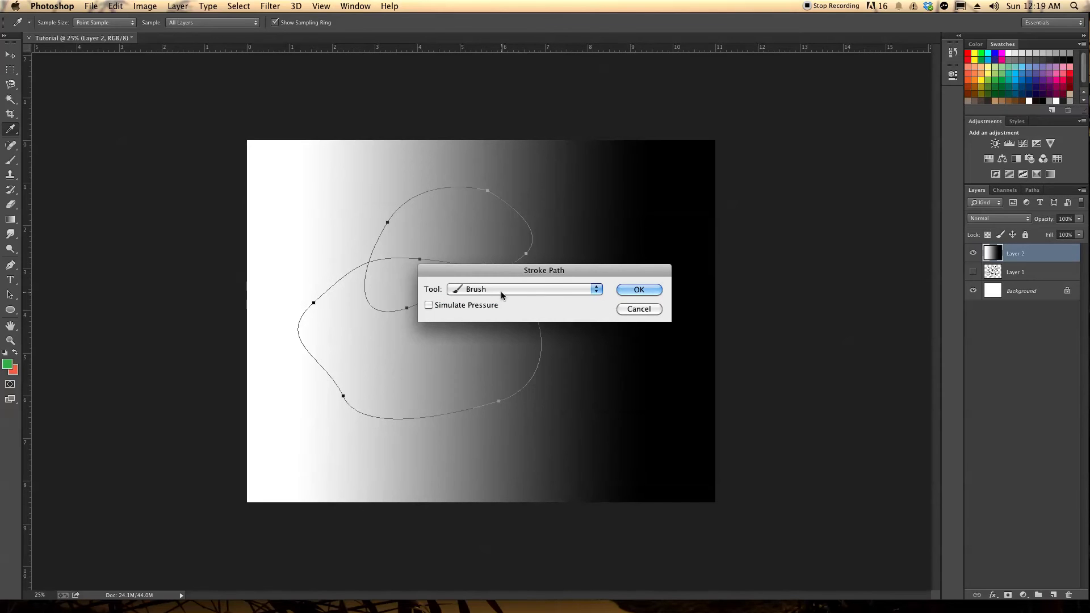
pyautogui.click(639, 290)
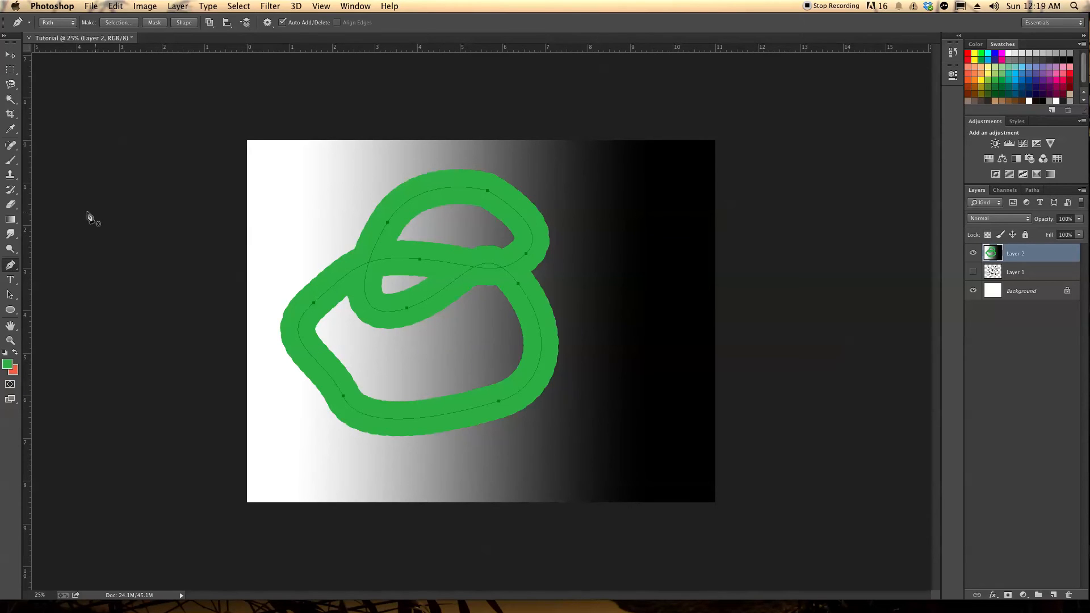
# Reselect the previous selection and deselect it again
pyautogui.click(239, 6)
pyautogui.click(244, 42)
pyautogui.click(241, 6)
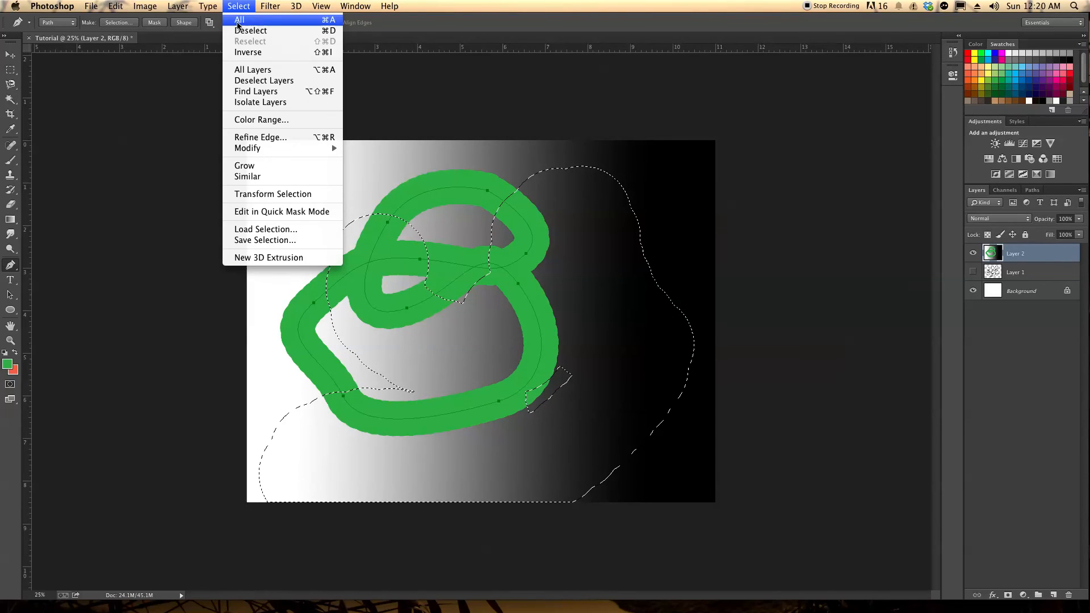
pyautogui.click(241, 30)
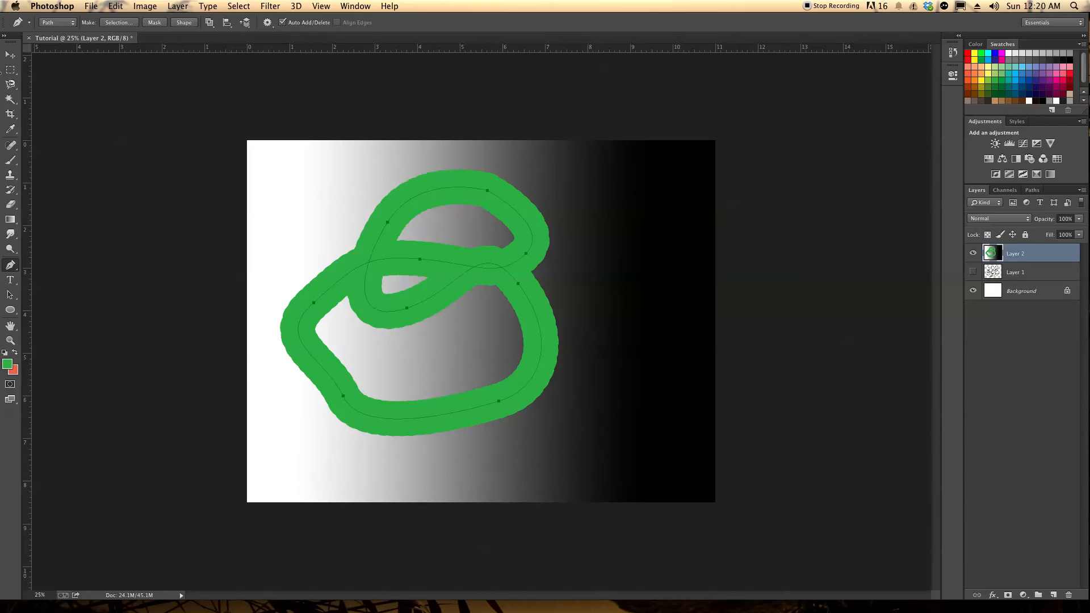
# Show the Type tool, switch to the Path Selection tool, and deselect the pen path
pyautogui.click(10, 279)
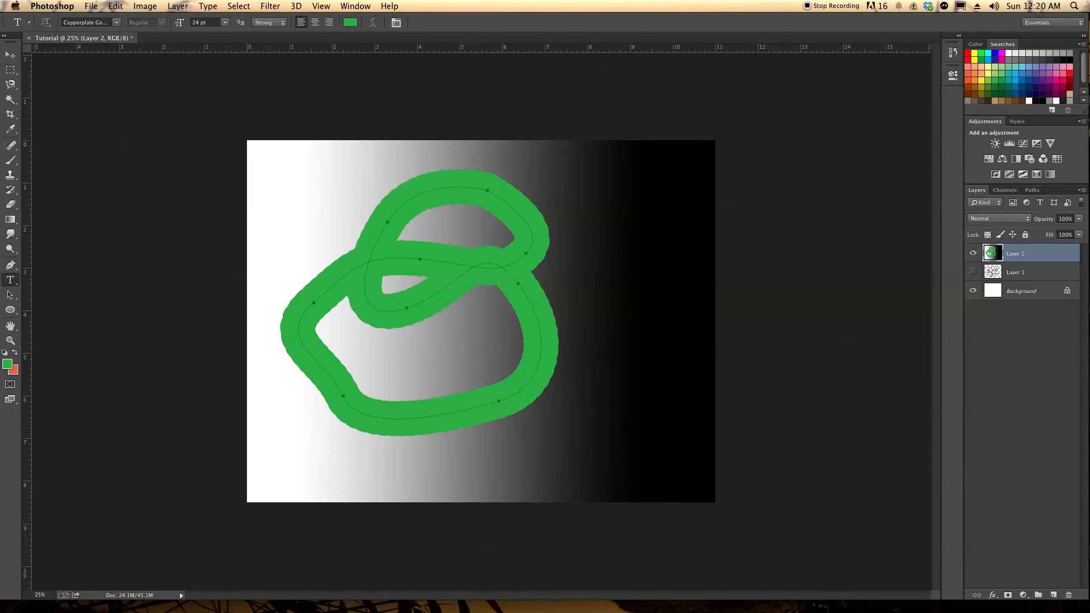
pyautogui.click(11, 296)
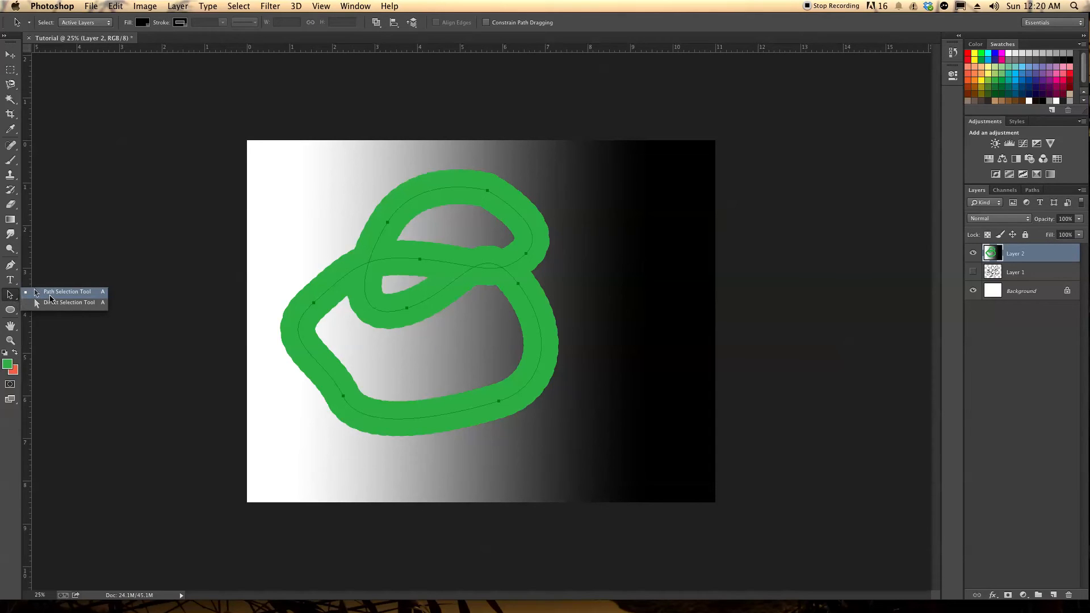
pyautogui.click(50, 293)
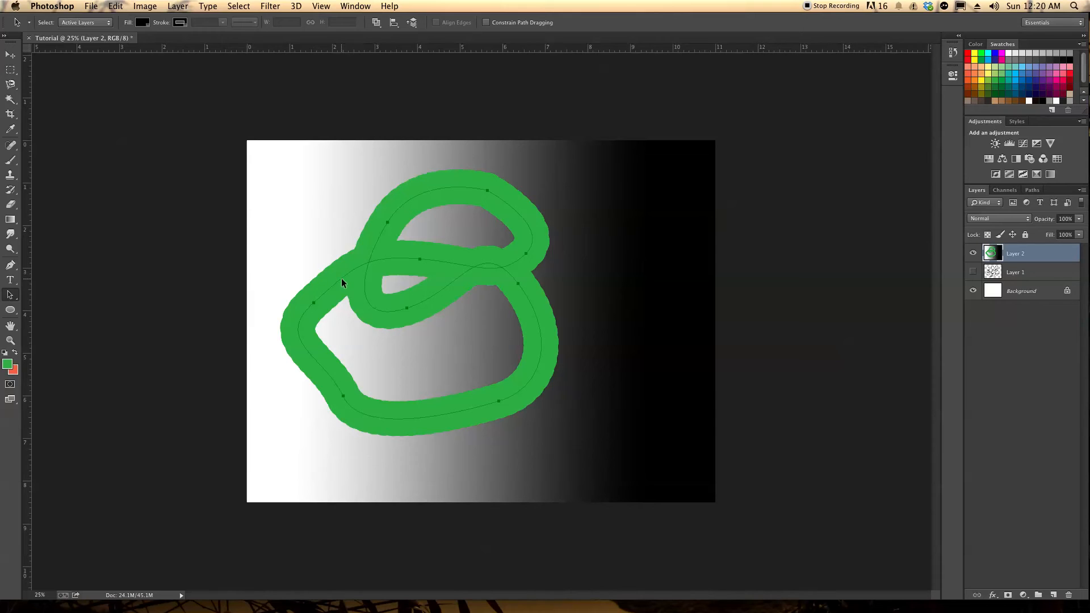
pyautogui.click(10, 294)
pyautogui.click(36, 292)
pyautogui.click(314, 268)
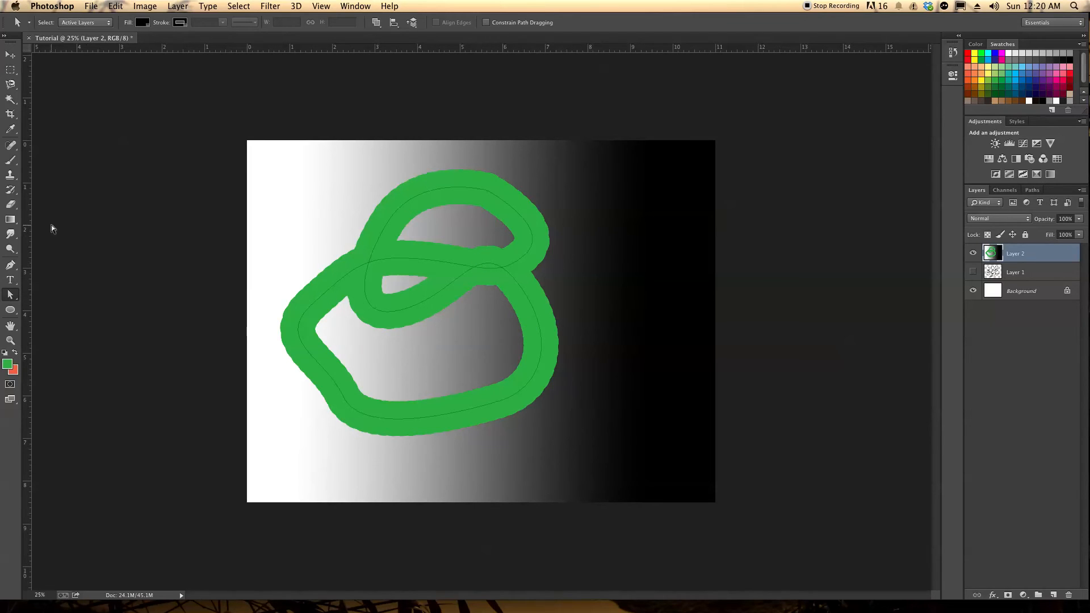
# Draw a green rectangle shape about 1521 by 765 px over the upper part of the green stroke, keeping the Rectangle tool chosen
pyautogui.moveTo(10, 309); pyautogui.dragTo(32, 311)
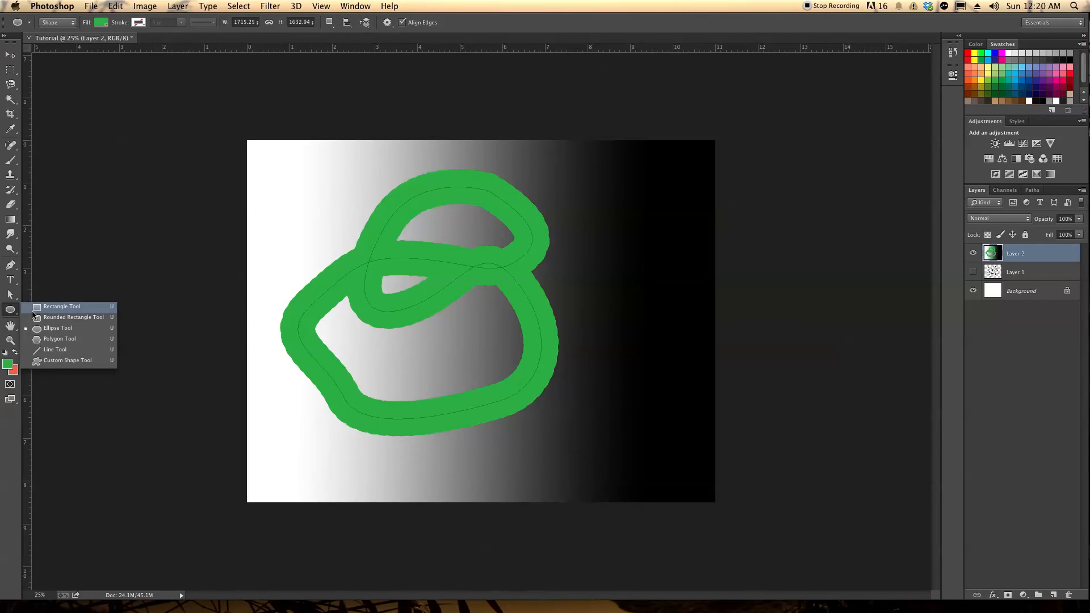
pyautogui.click(67, 308)
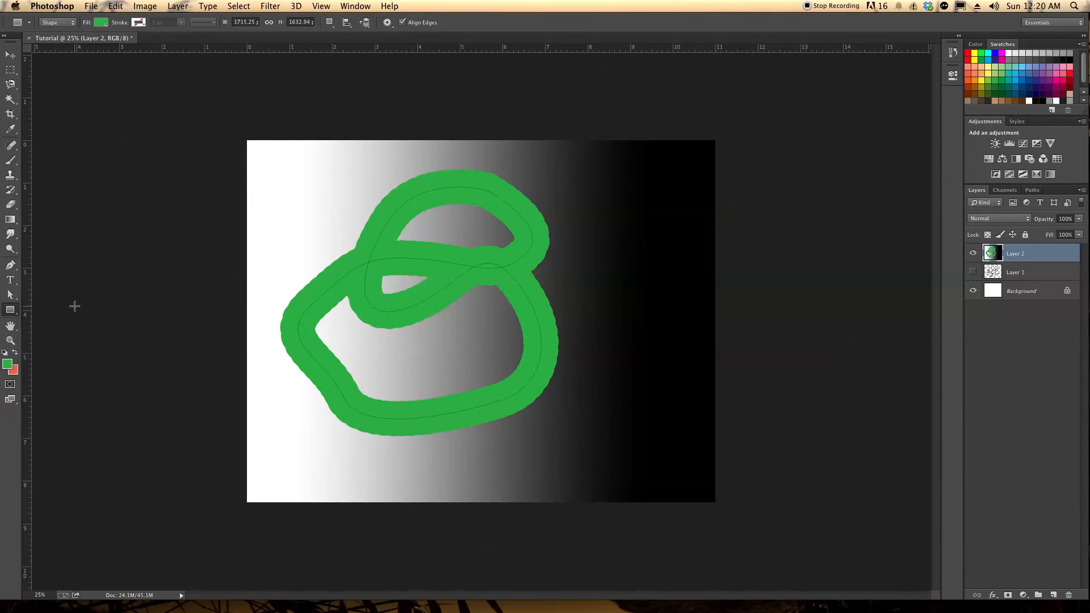
pyautogui.moveTo(317, 193)
pyautogui.mouseDown()
pyautogui.moveTo(318, 239)
pyautogui.moveTo(532, 301)
pyautogui.mouseUp()
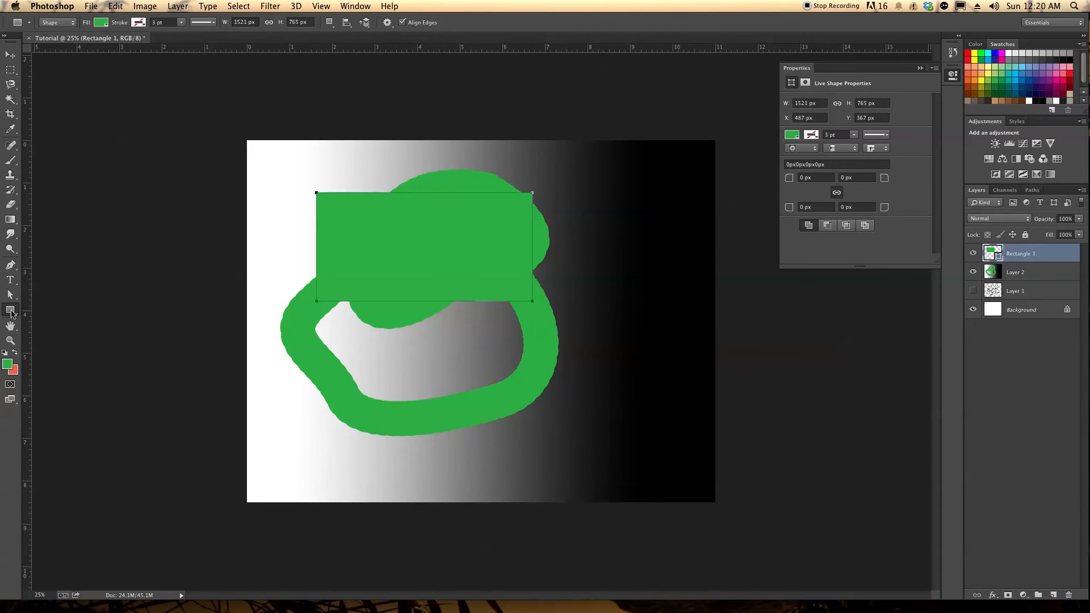
pyautogui.click(11, 311)
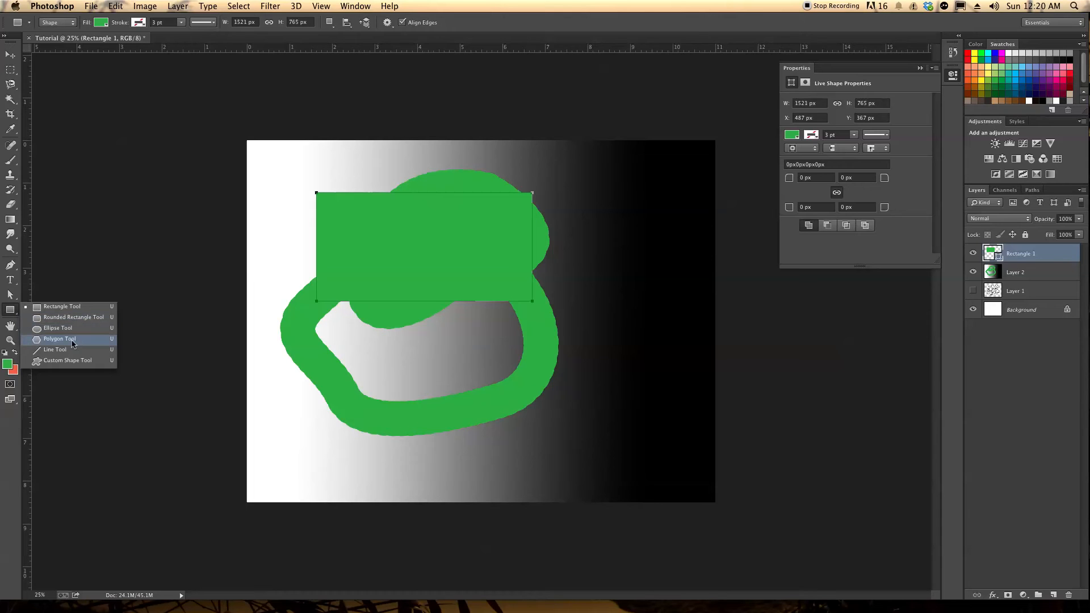
pyautogui.click(32, 308)
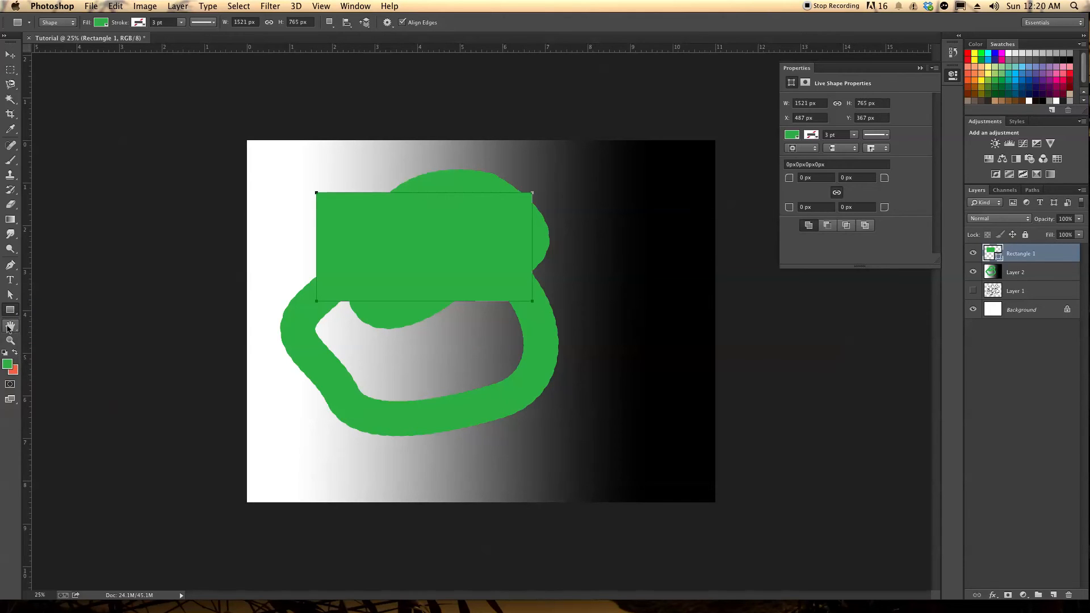
# Use the Hand tool to examine the green shapes up close, moving around the enlarged canvas and returning to the full view
pyautogui.click(10, 326)
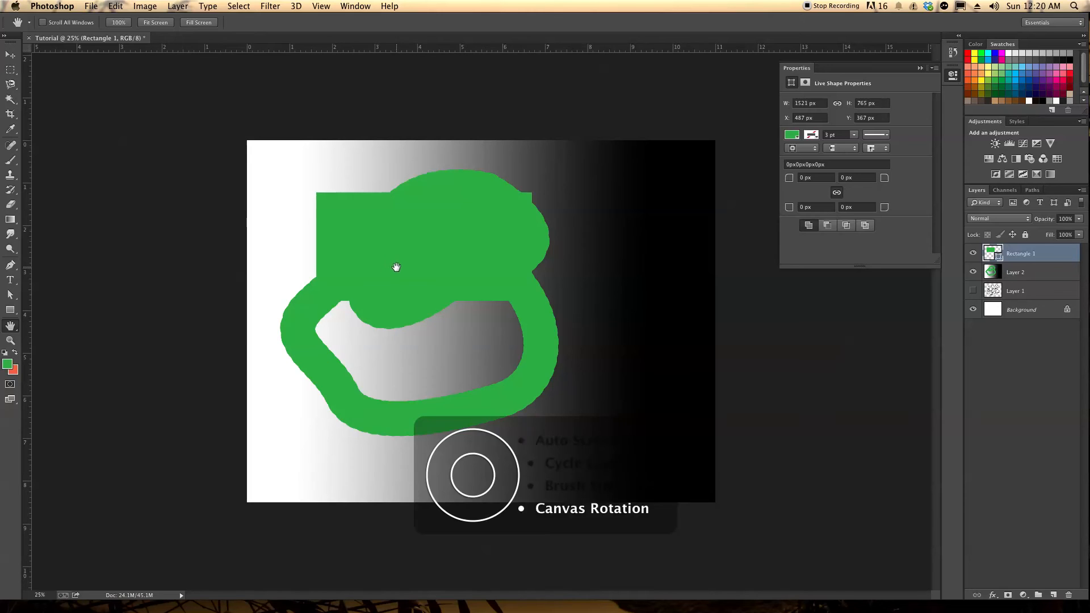
pyautogui.scroll(10, 395, 269)
pyautogui.scroll(5, 409, 269)
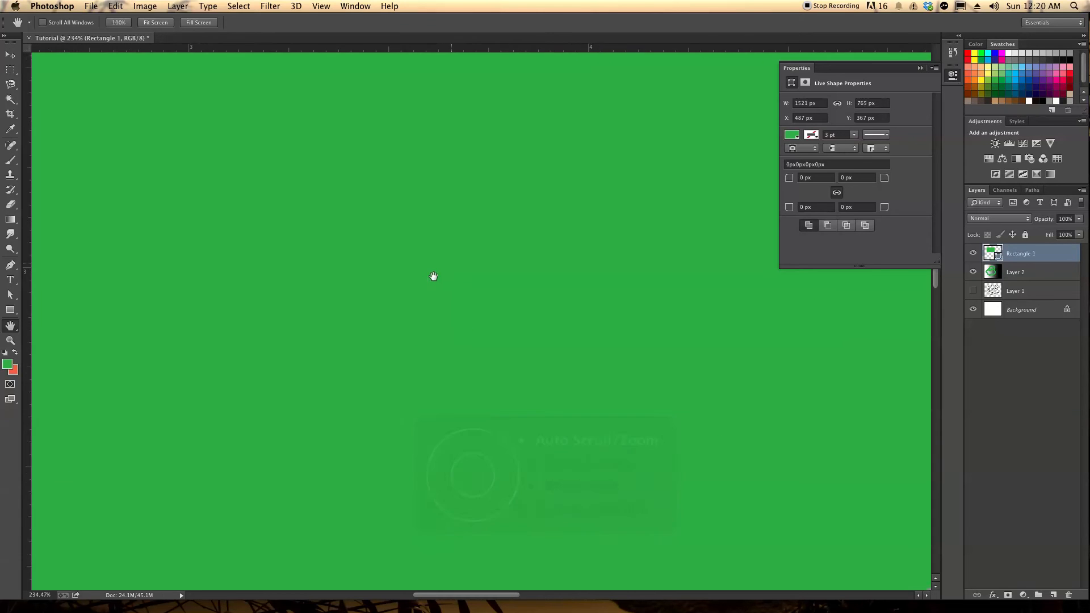
pyautogui.moveTo(688, 355); pyautogui.dragTo(569, 318)
pyautogui.moveTo(519, 250); pyautogui.dragTo(422, 263)
pyautogui.scroll(-15, 447, 276)
pyautogui.scroll(8, 469, 305)
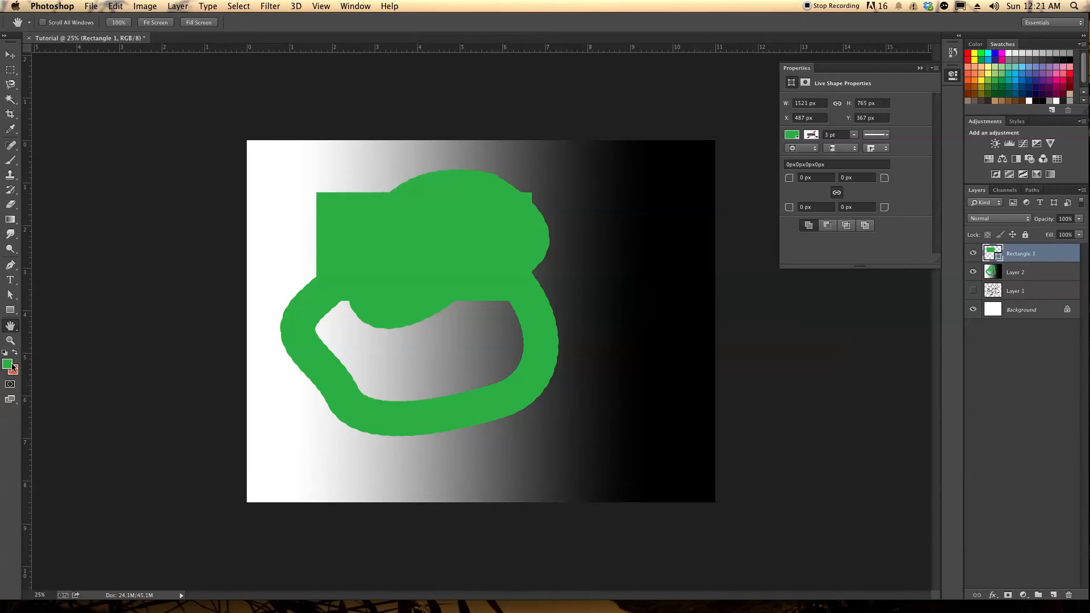
# Swap the foreground and background colors back and forth several times
pyautogui.click(15, 353)
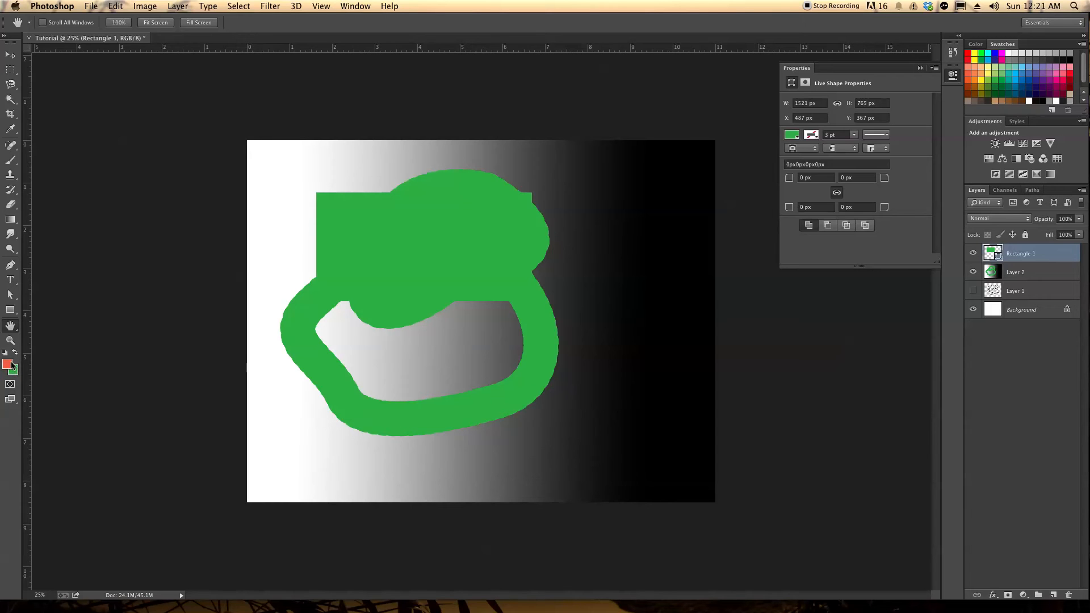
pyautogui.click(15, 353)
pyautogui.click(15, 354)
pyautogui.click(15, 353)
pyautogui.moveTo(321, 596)
pyautogui.press('x')
pyautogui.click(15, 353)
# Turn on Quick Mask mode, dismiss its options, and select the Rectangle 1 layer
pyautogui.doubleClick(10, 386)
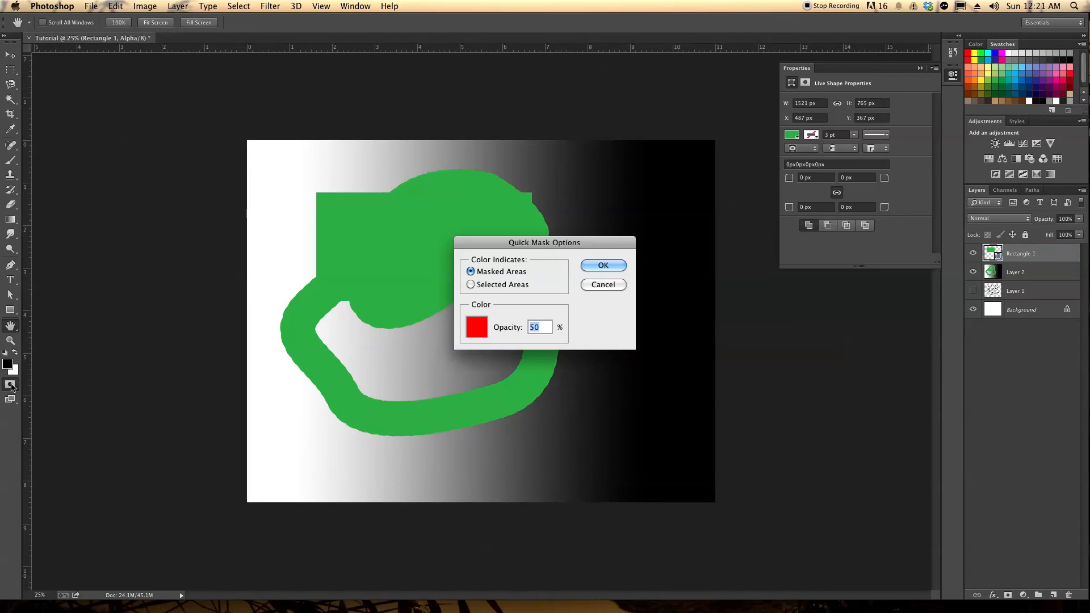
pyautogui.click(608, 284)
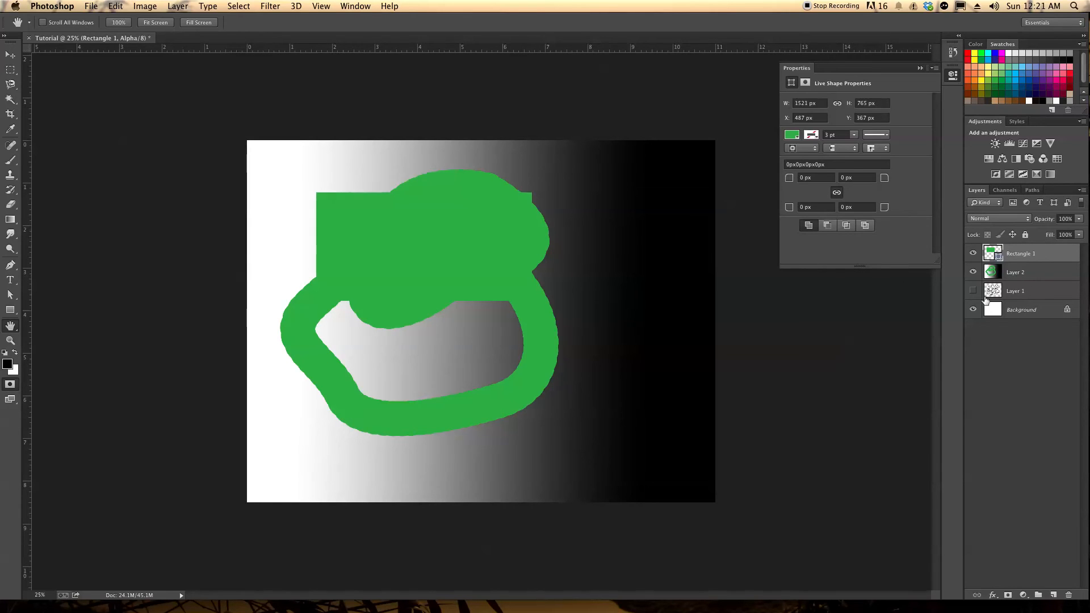
pyautogui.click(1017, 257)
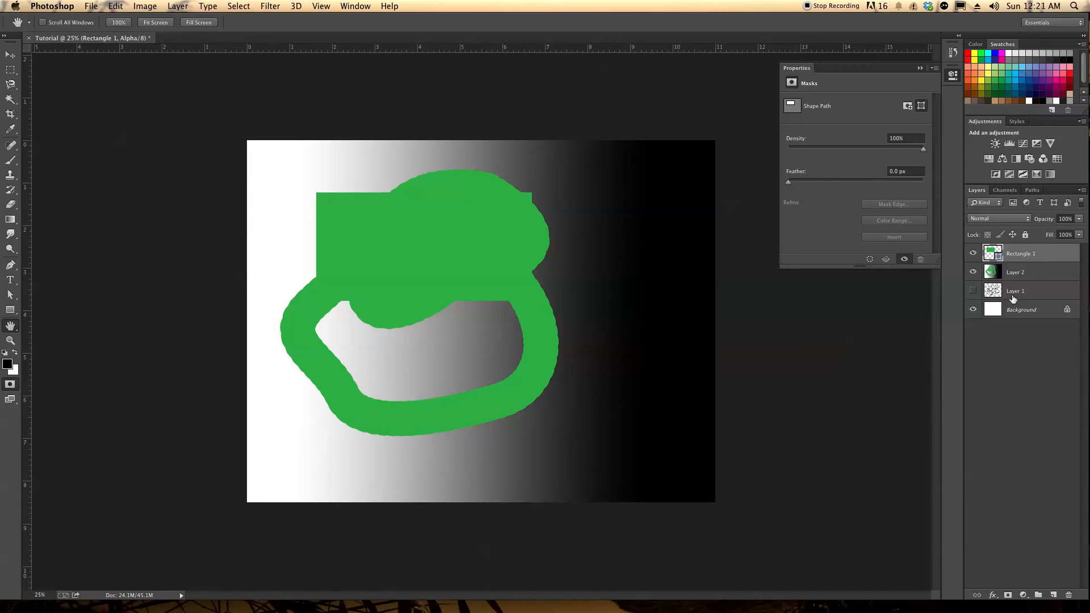
# Try to scale the green rectangle on the Rectangle 1 layer with Transform, then leave the transform unapplied
pyautogui.click(144, 6)
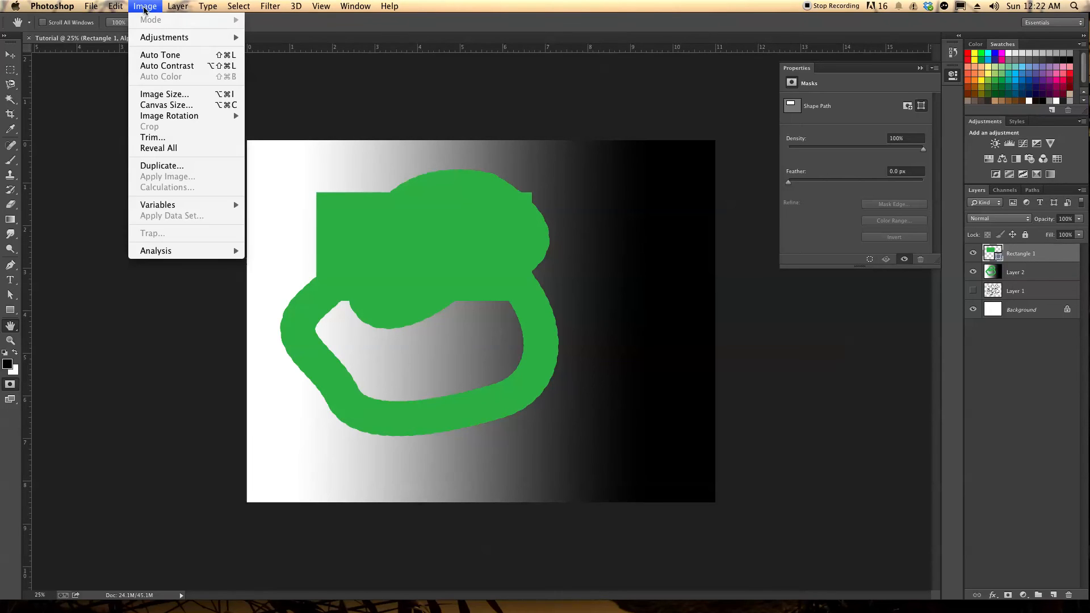
pyautogui.moveTo(112, 8)
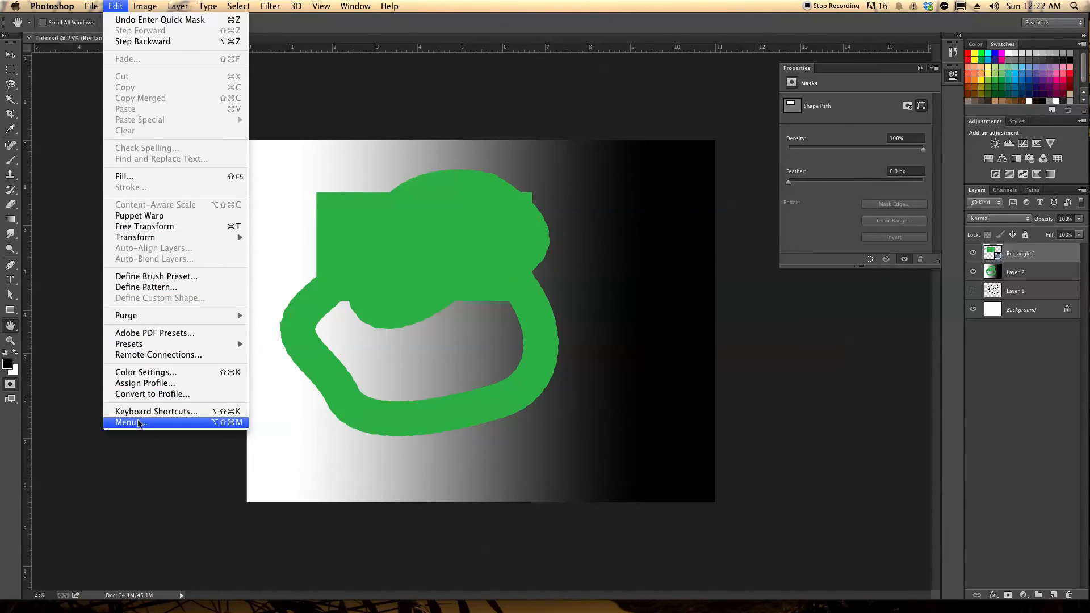
pyautogui.moveTo(191, 240)
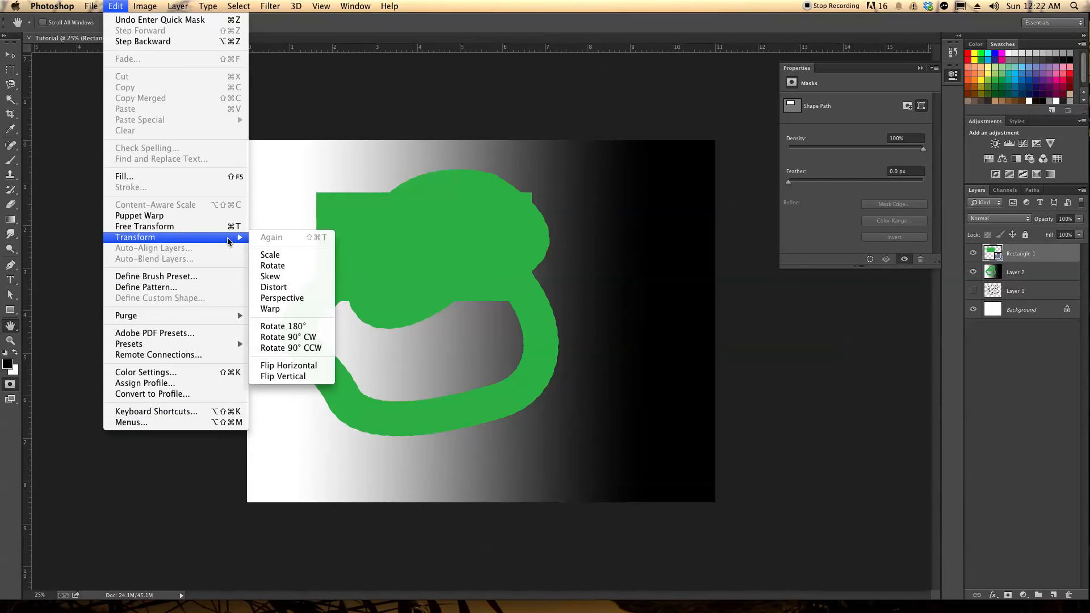
pyautogui.click(270, 257)
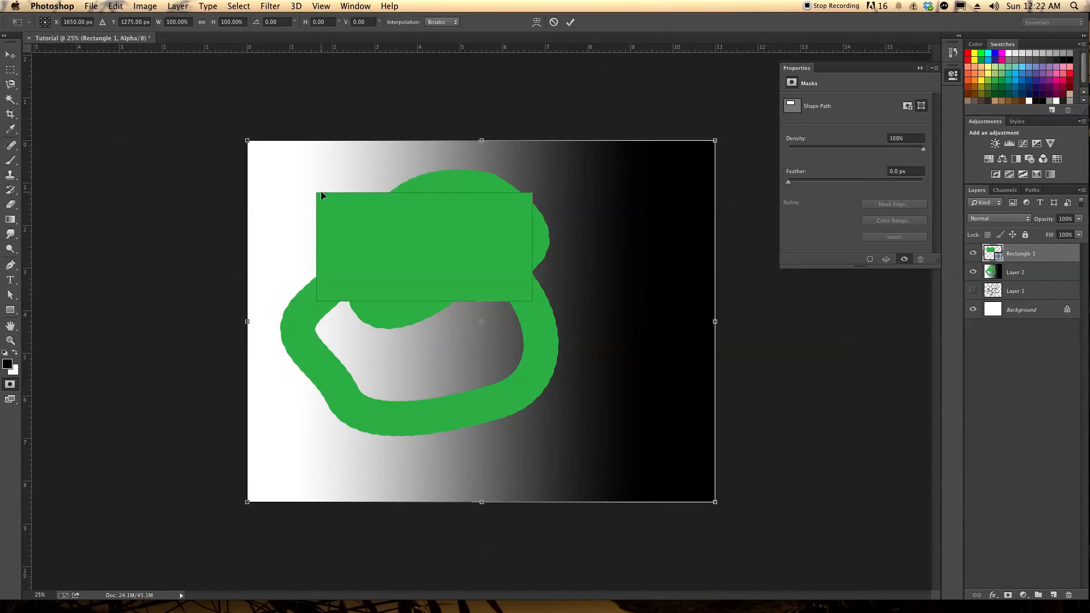
pyautogui.moveTo(244, 137)
pyautogui.mouseDown()
pyautogui.moveTo(313, 199)
pyautogui.moveTo(247, 140)
pyautogui.mouseUp()
pyautogui.click(116, 7)
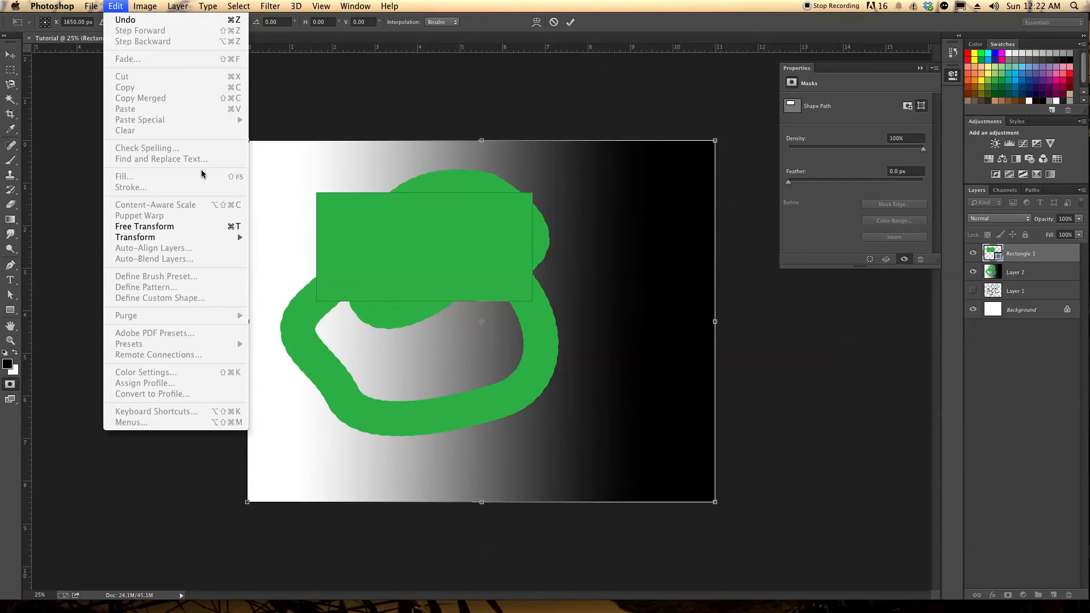
pyautogui.click(6, 59)
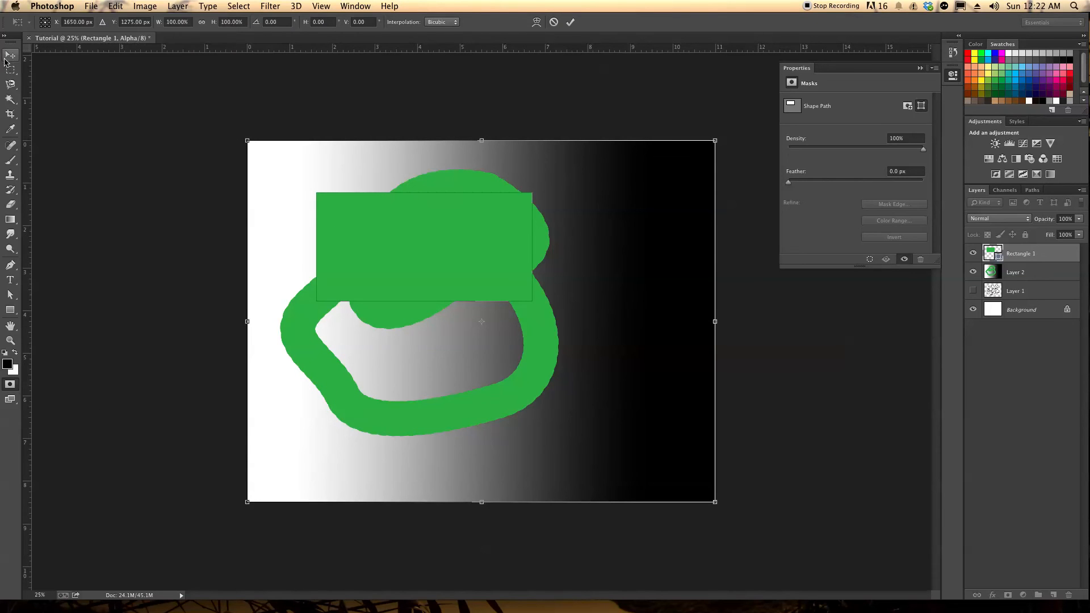
pyautogui.click(471, 208)
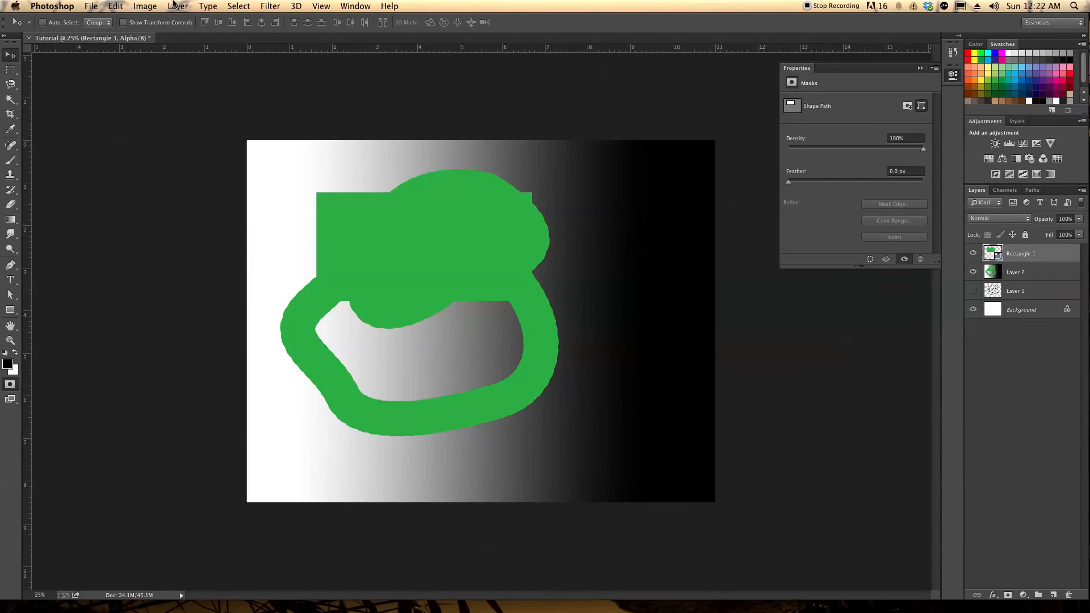
# Try out Brightness/Contrast changes on the Rectangle 1 layer and cancel the adjustment
pyautogui.click(145, 6)
pyautogui.moveTo(157, 40)
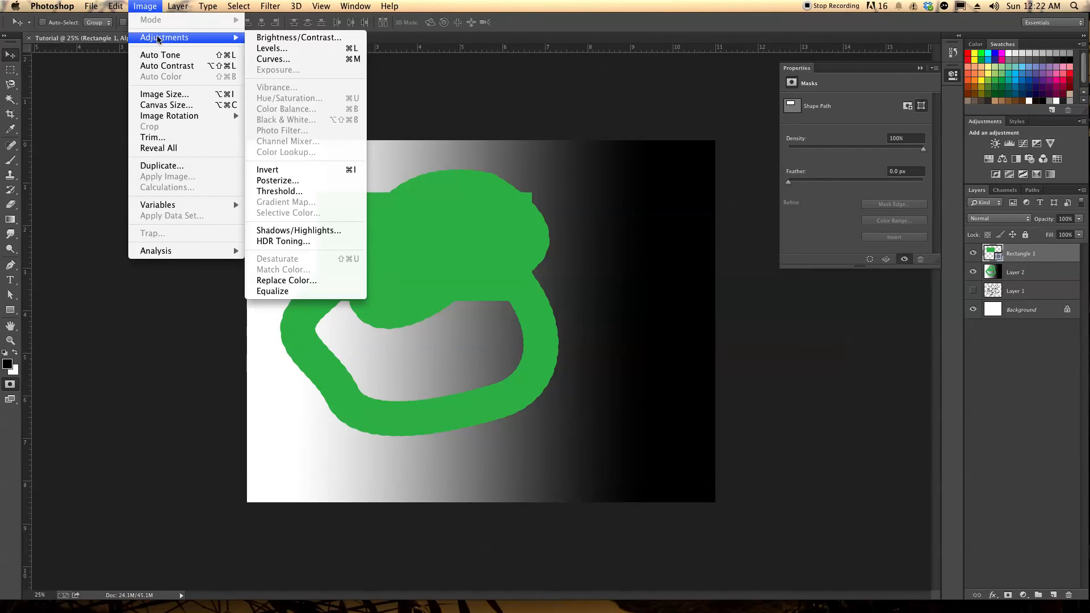
pyautogui.click(316, 40)
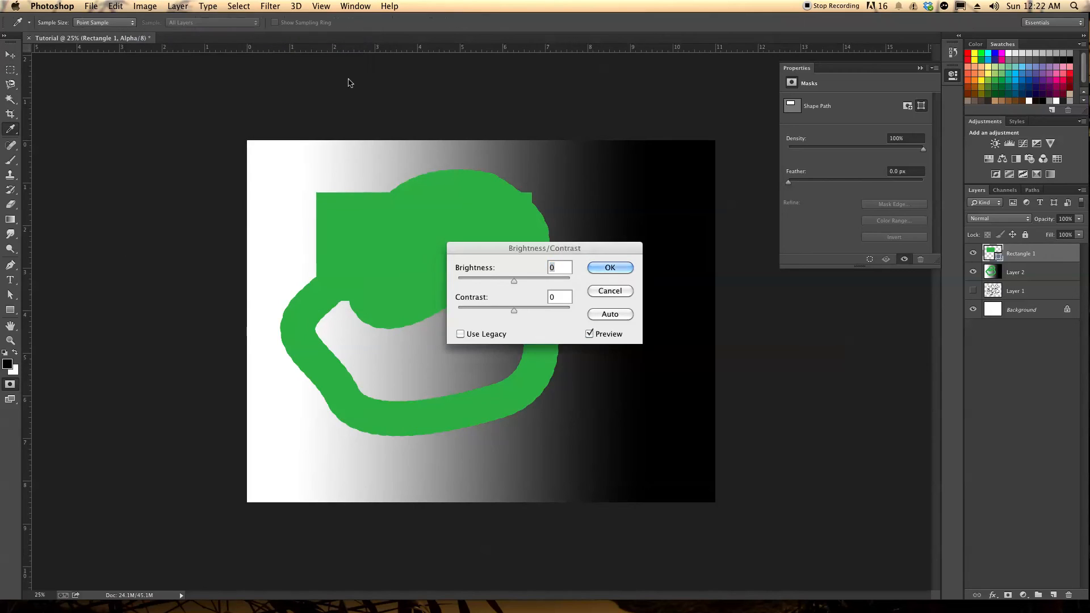
pyautogui.moveTo(512, 279); pyautogui.dragTo(553, 312)
pyautogui.click(613, 292)
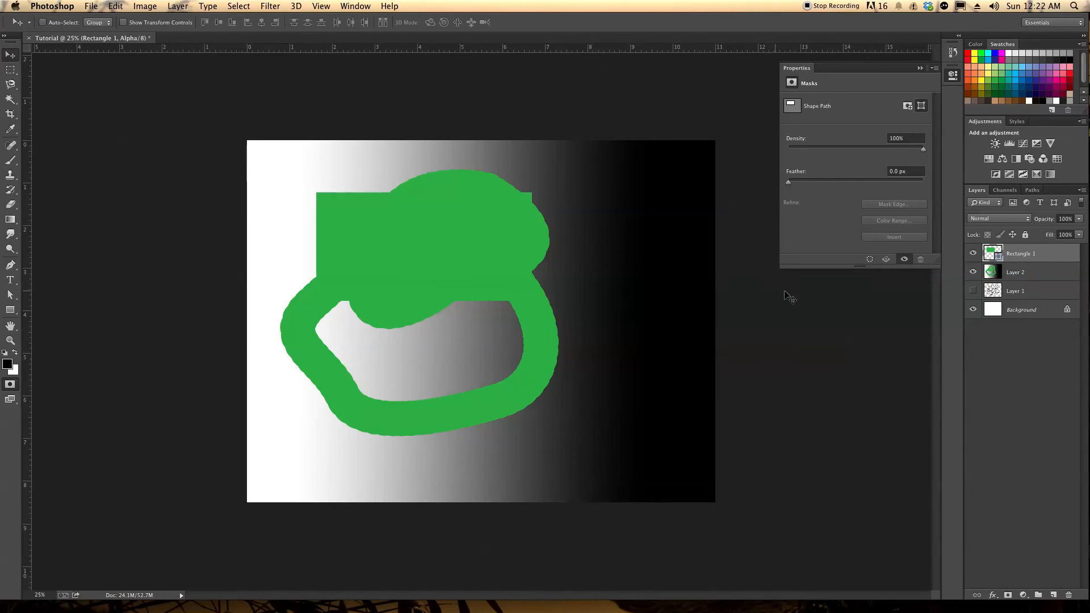
# Try a Brightness/Contrast adjustment on Layer 2, lowering the brightness to about -82
pyautogui.click(1040, 275)
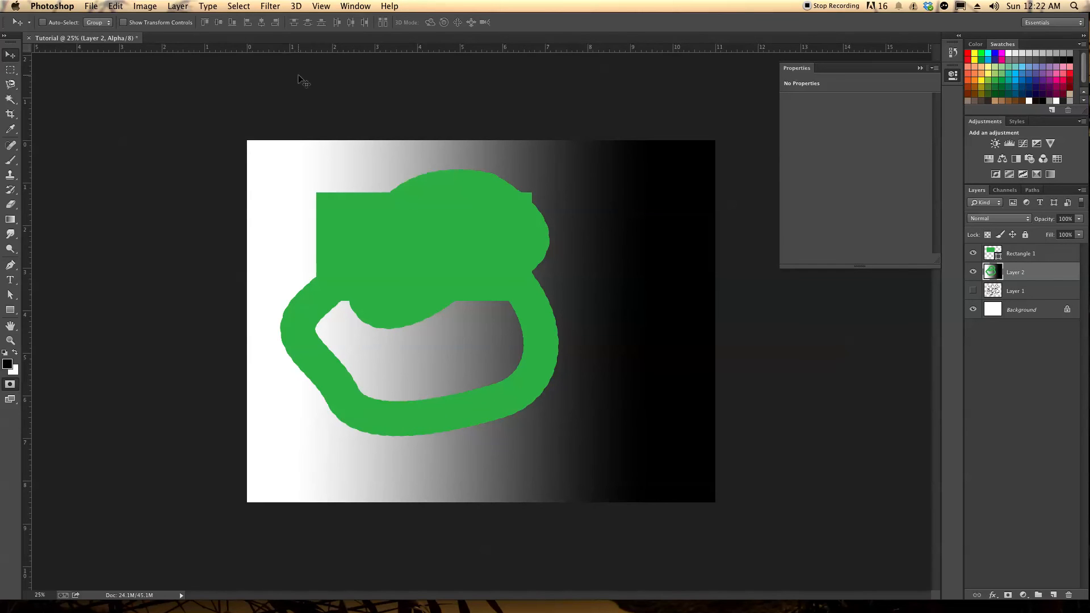
pyautogui.click(145, 5)
pyautogui.moveTo(187, 38)
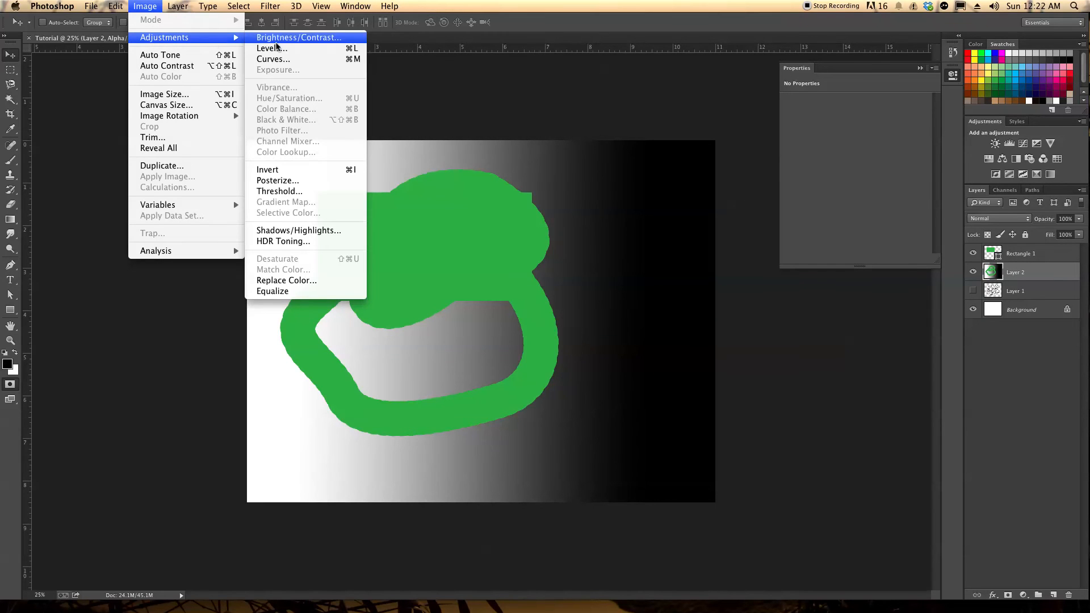
pyautogui.click(284, 40)
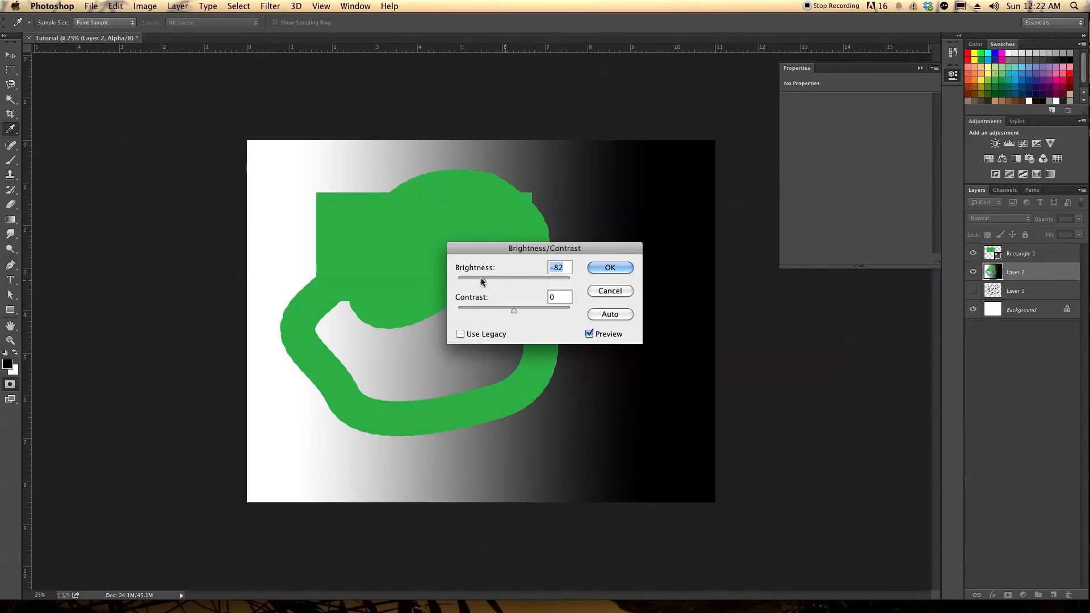
pyautogui.press('Return')
pyautogui.press('v')
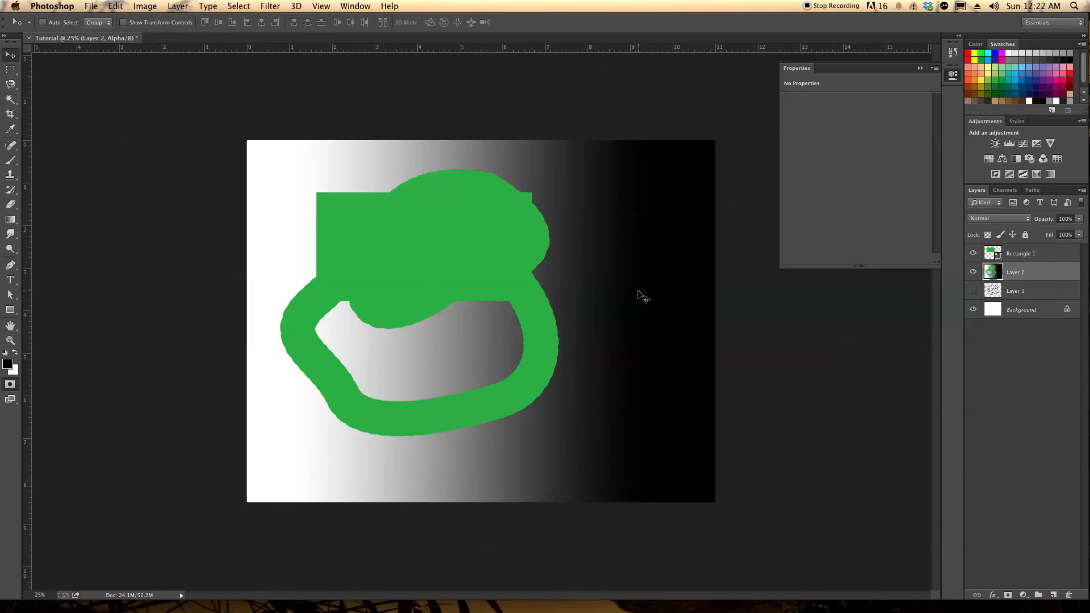
# Add a new layer above Rectangle 1 and paint a solid red blob over the green rectangle with the 250 px brush
pyautogui.click(1044, 257)
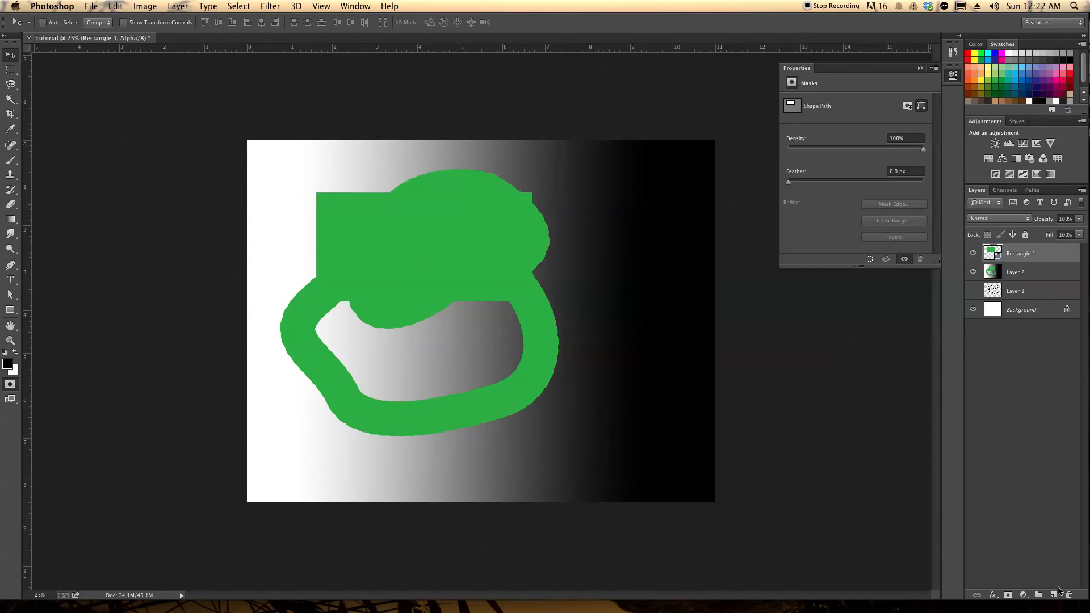
pyautogui.click(1055, 594)
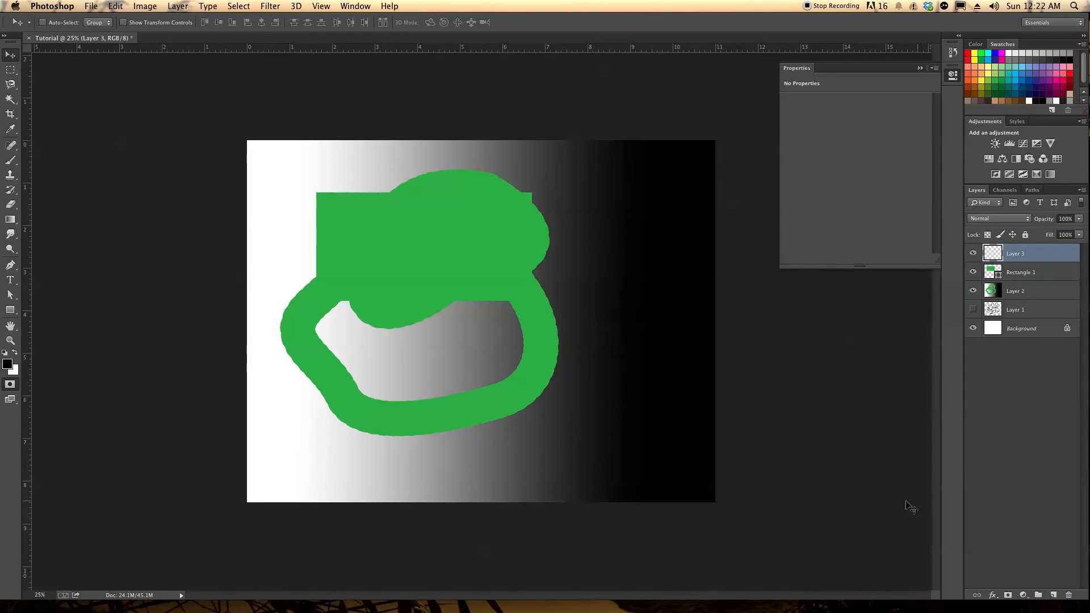
pyautogui.click(10, 160)
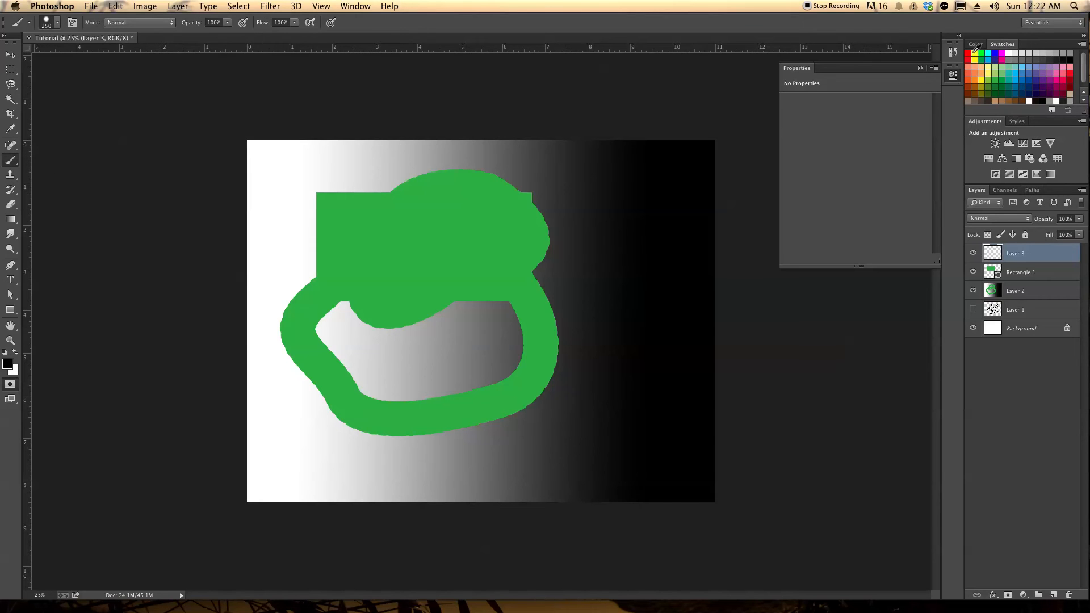
pyautogui.keyDown('super'); pyautogui.click(968, 53); pyautogui.keyUp('super')
pyautogui.moveTo(451, 258)
pyautogui.mouseDown()
pyautogui.moveTo(403, 253)
pyautogui.moveTo(449, 224)
pyautogui.mouseUp()
pyautogui.click(14, 353)
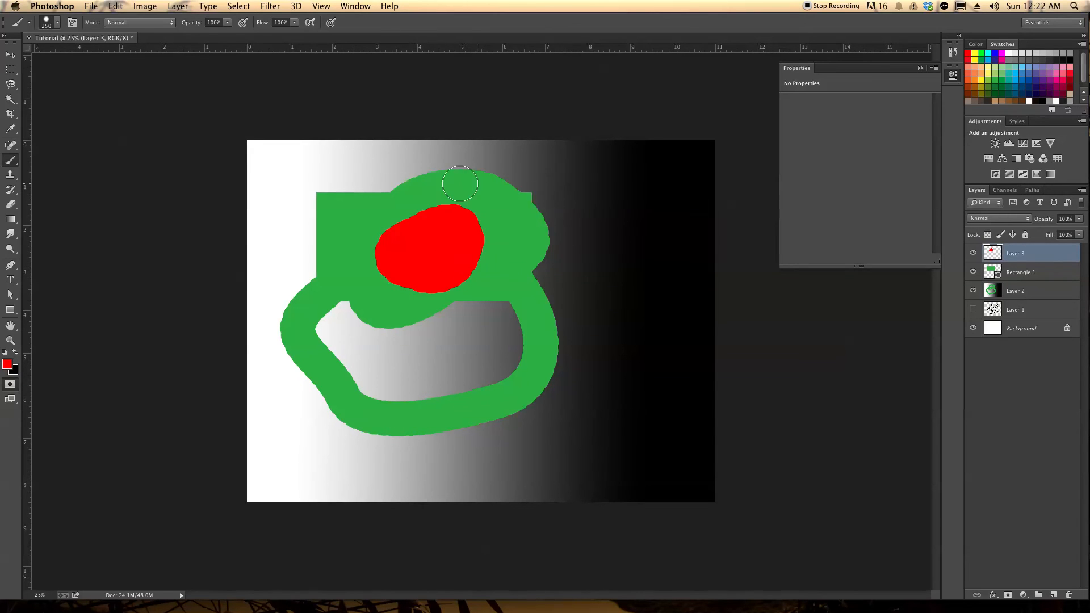
# Try different brightness and contrast settings on the red blob's layer and cancel the adjustment
pyautogui.click(145, 6)
pyautogui.click(145, 6)
pyautogui.click(145, 6)
pyautogui.moveTo(151, 38)
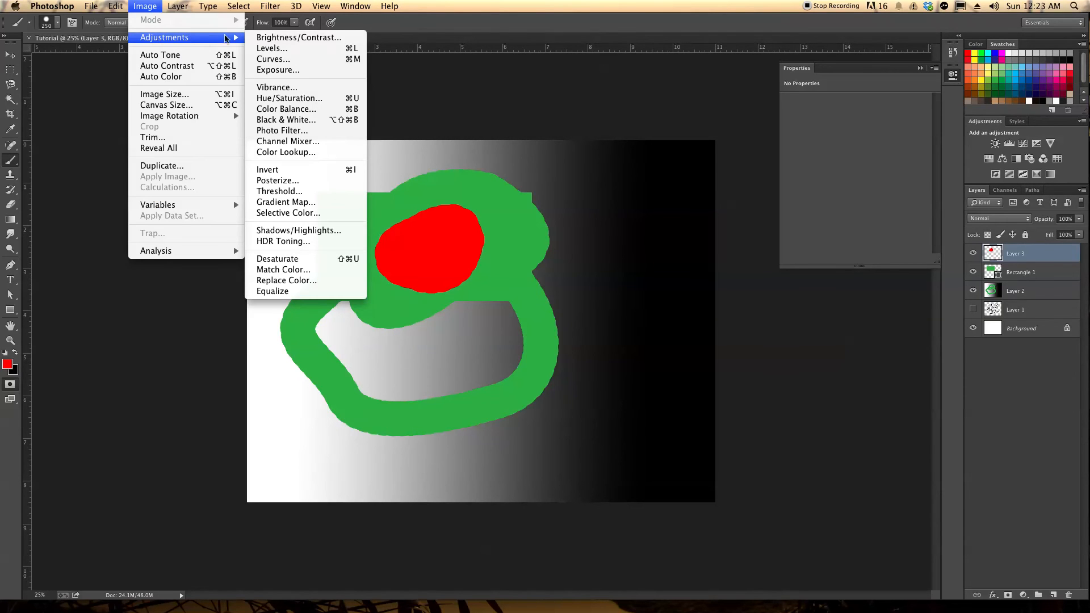
pyautogui.click(290, 38)
pyautogui.moveTo(514, 281); pyautogui.dragTo(487, 310)
pyautogui.click(609, 292)
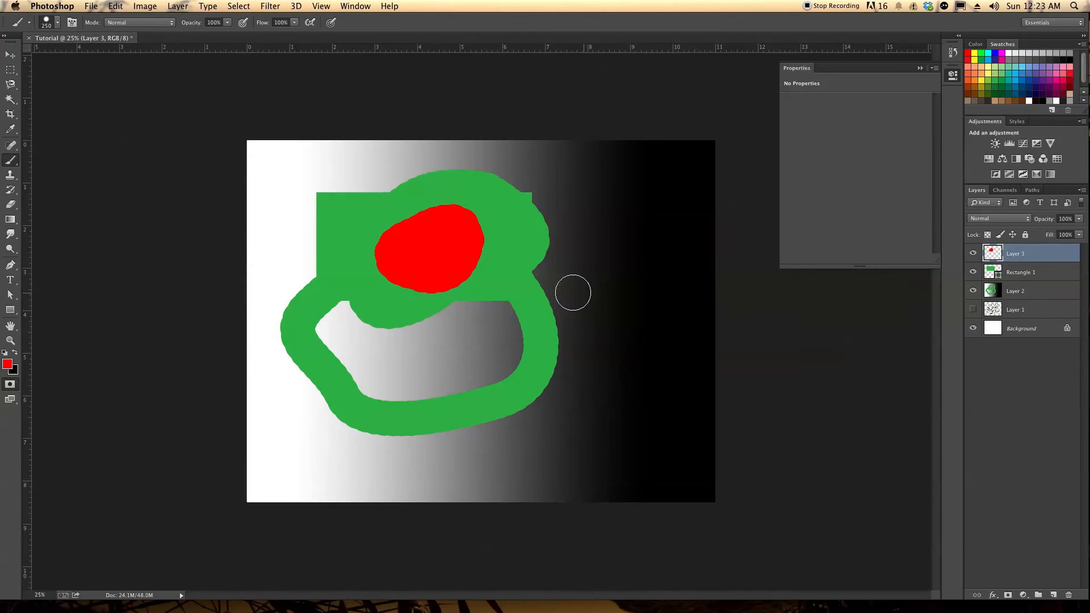
# Try Hue/Saturation on the red blob, including saturation -100 and shifts of lightness and hue, and cancel the adjustment
pyautogui.click(144, 7)
pyautogui.moveTo(170, 37)
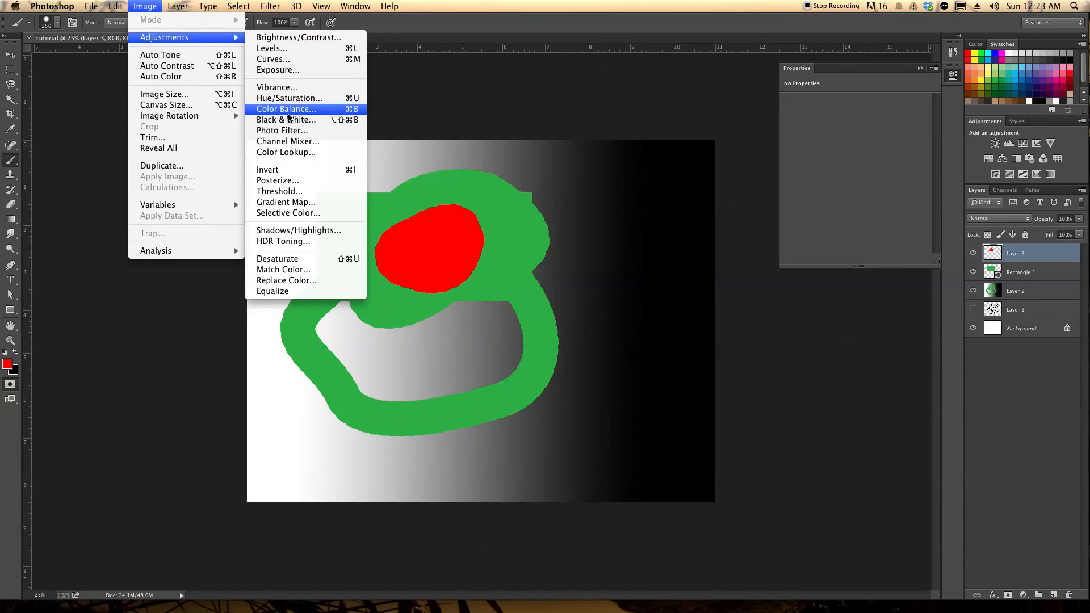
pyautogui.click(276, 99)
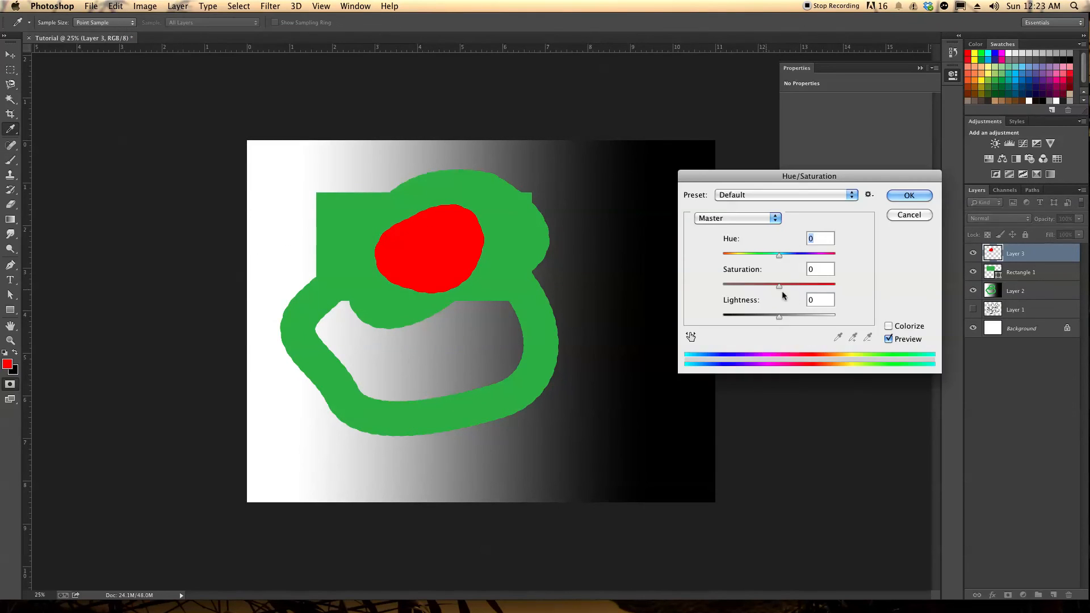
pyautogui.moveTo(779, 286); pyautogui.dragTo(697, 289)
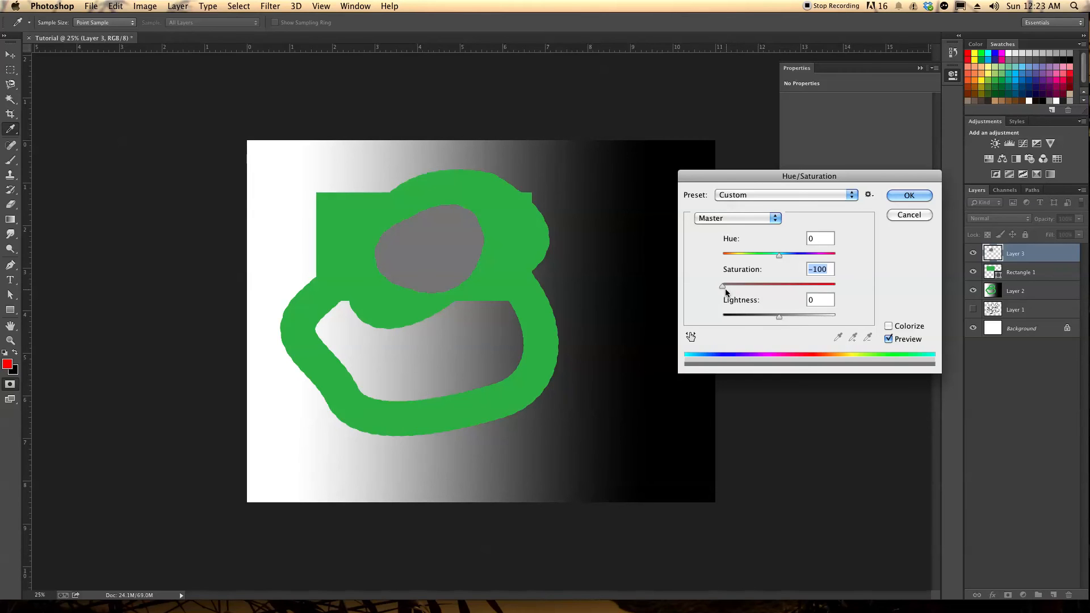
pyautogui.moveTo(724, 287); pyautogui.dragTo(775, 315)
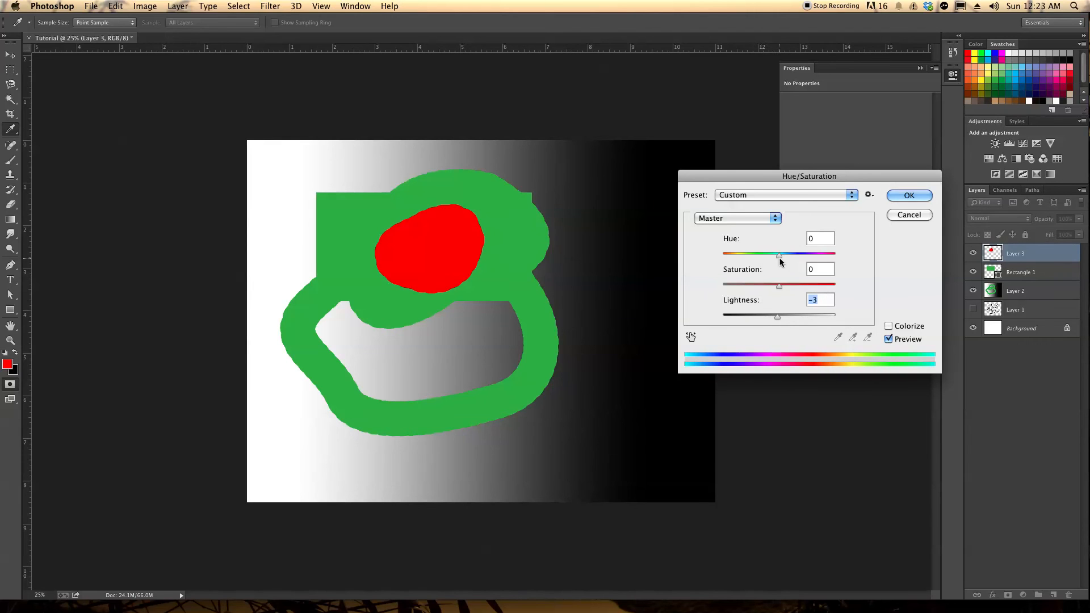
pyautogui.moveTo(778, 257); pyautogui.dragTo(802, 260)
pyautogui.click(909, 215)
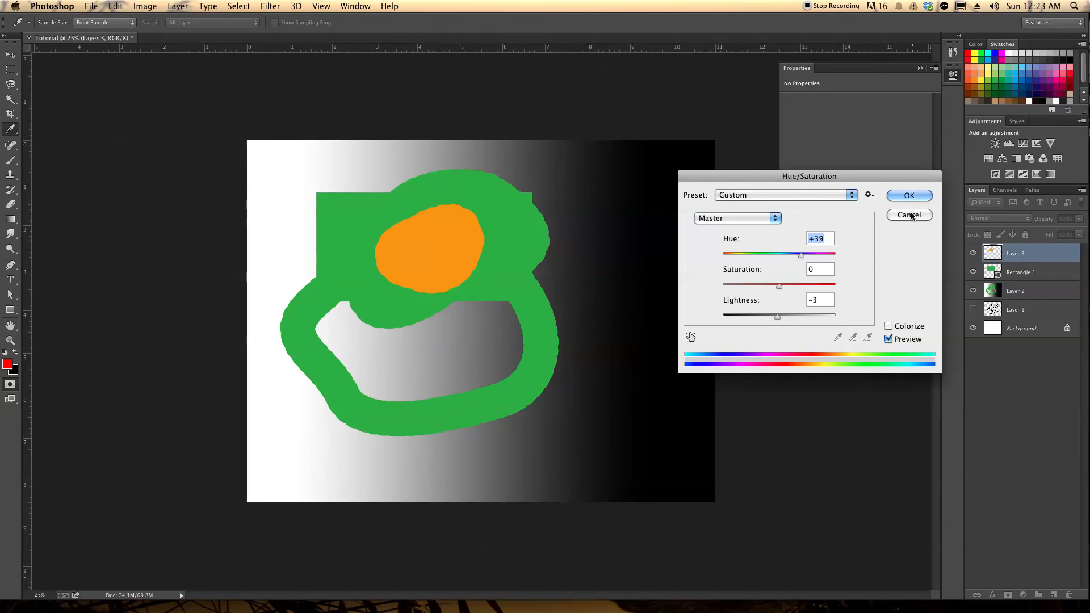
pyautogui.click(178, 6)
pyautogui.moveTo(207, 6)
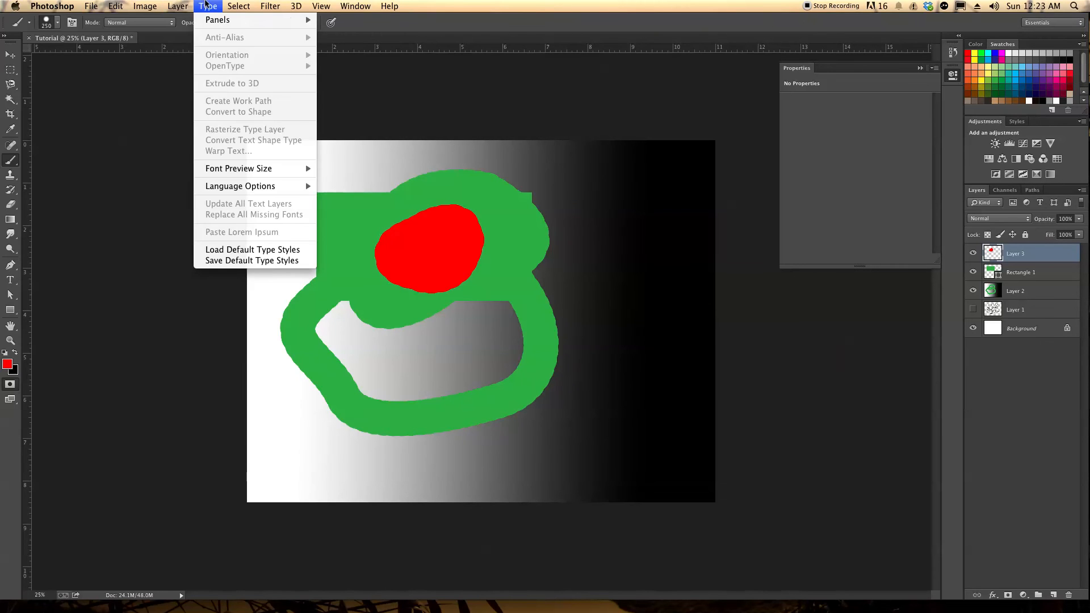
pyautogui.moveTo(145, 6)
pyautogui.moveTo(192, 38)
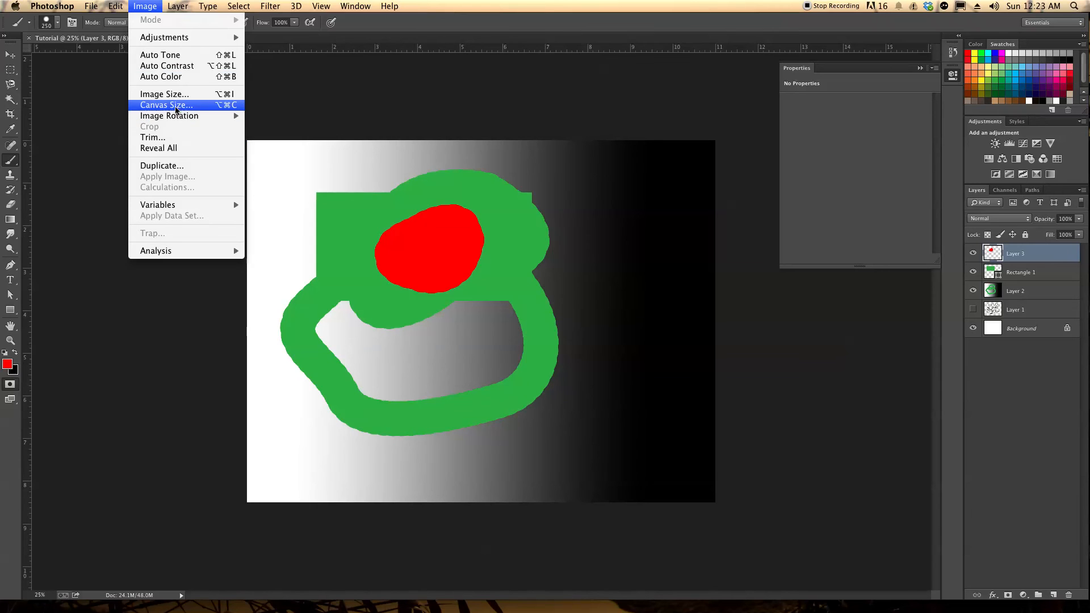
pyautogui.moveTo(180, 117)
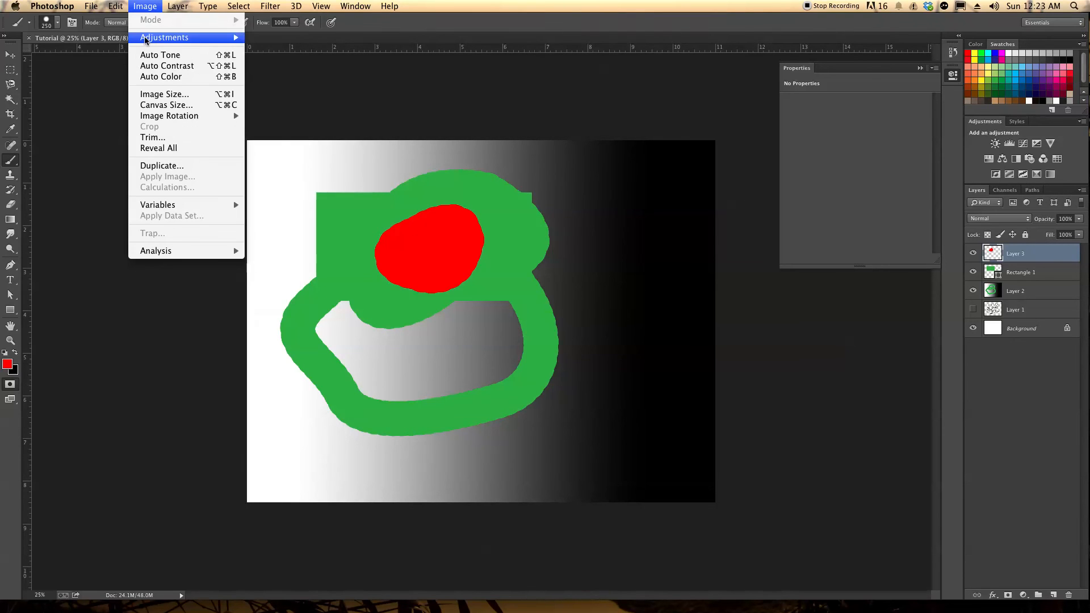
pyautogui.press('Escape')
# Shift the red blob slightly back and forth over the green rectangle with the Move tool
pyautogui.click(11, 54)
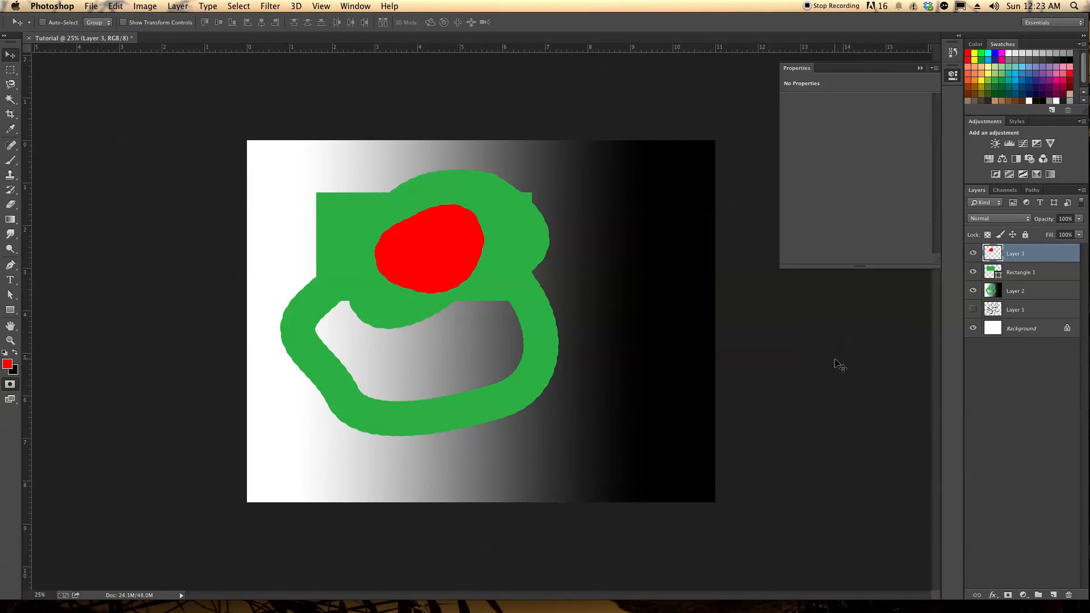
pyautogui.click(90, 6)
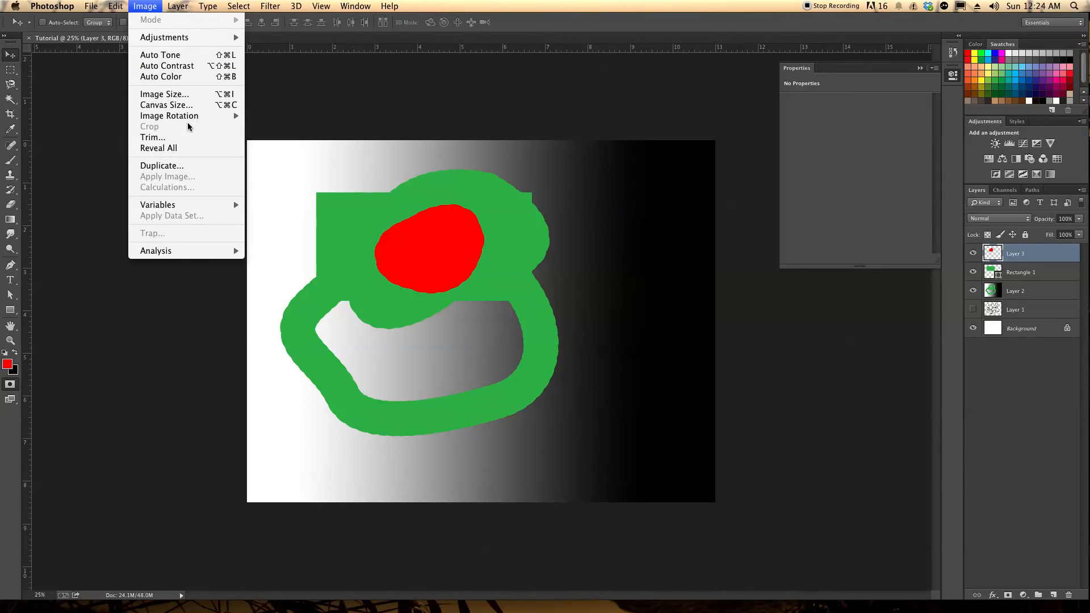
pyautogui.moveTo(190, 117)
pyautogui.moveTo(154, 43)
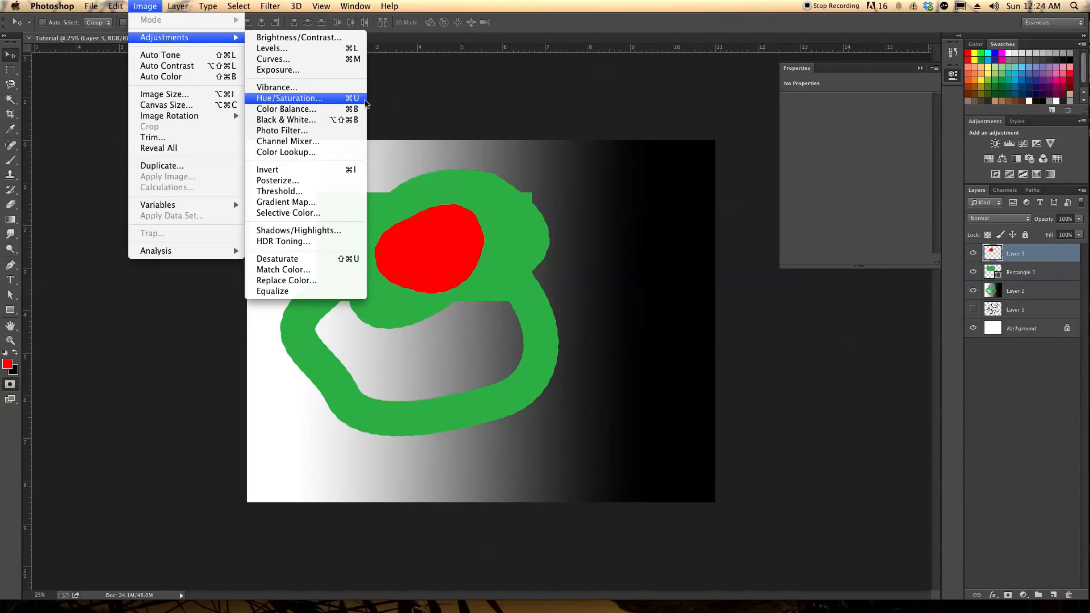
pyautogui.click(292, 100)
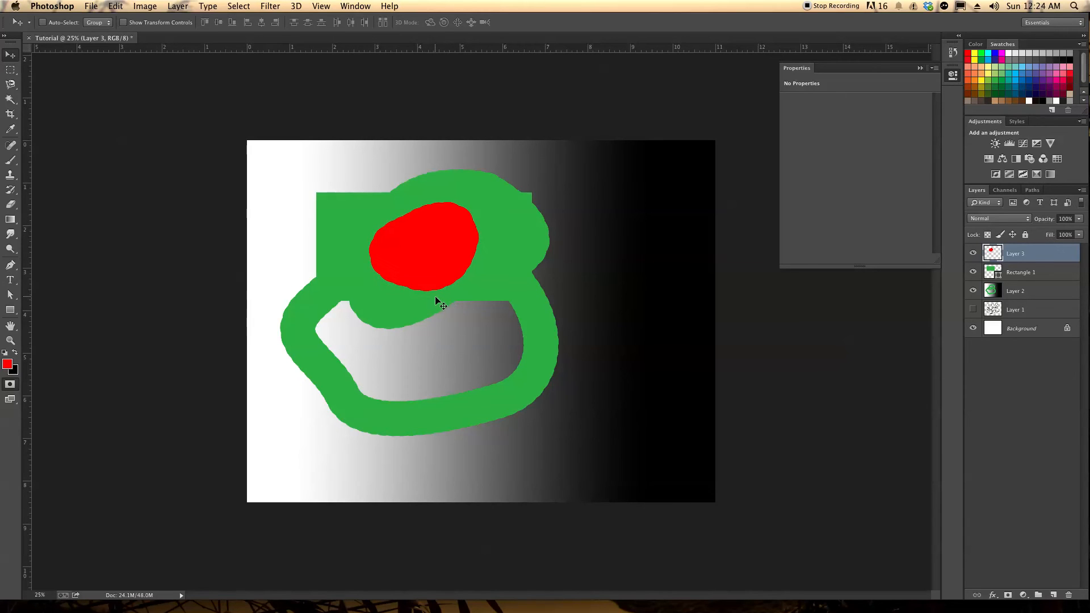
pyautogui.moveTo(443, 282)
pyautogui.mouseDown()
pyautogui.moveTo(455, 274)
pyautogui.moveTo(444, 271)
pyautogui.moveTo(447, 280)
pyautogui.mouseUp()
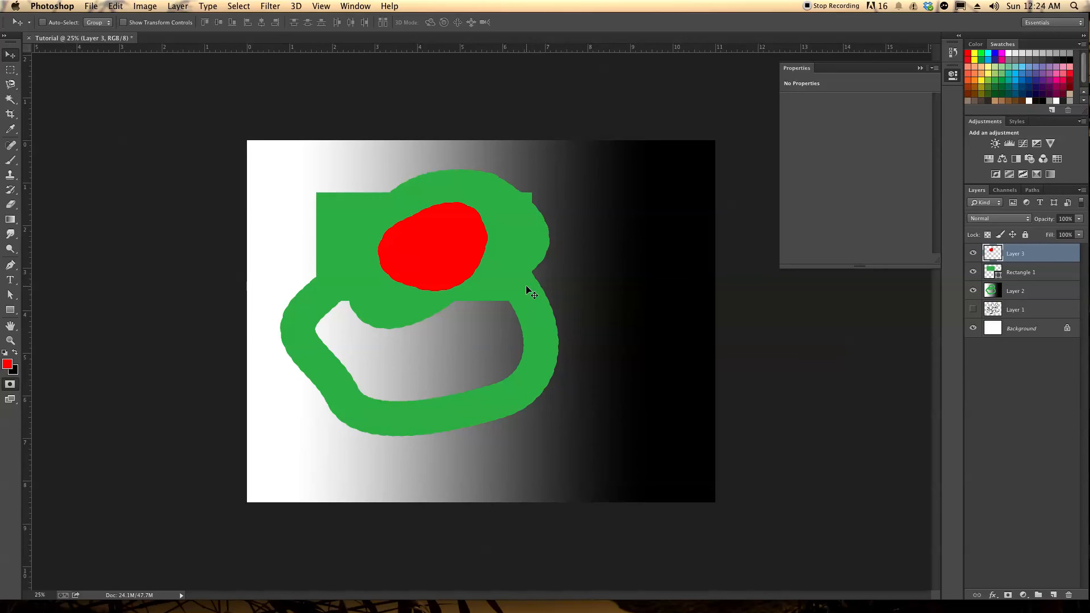
pyautogui.moveTo(432, 260)
pyautogui.mouseDown()
pyautogui.moveTo(418, 255)
pyautogui.moveTo(440, 257)
pyautogui.mouseUp()
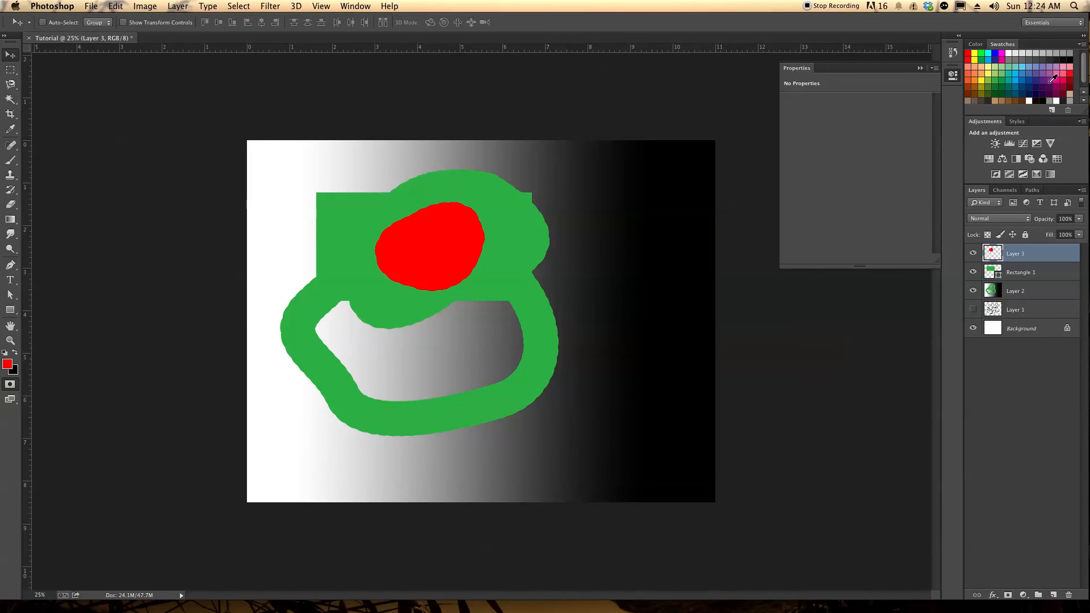
# Extend the color swatches area downward to show one more row of swatches
pyautogui.moveTo(1084, 112); pyautogui.dragTo(1084, 121)
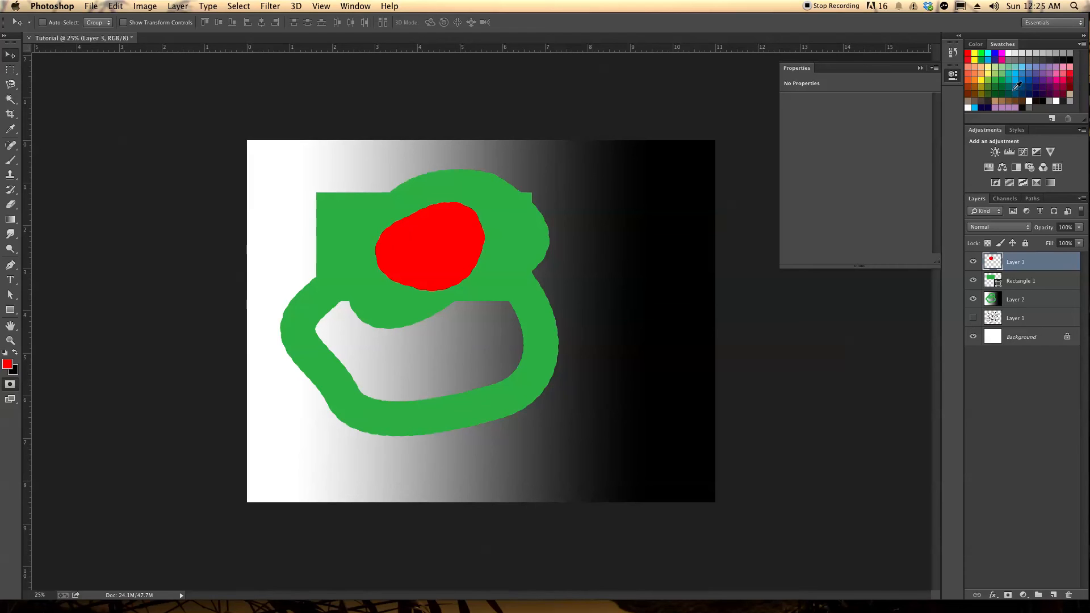
# Try white as the background color with the color sliders, return to the swatches and pick CMYK Red without renaming the swatch
pyautogui.click(976, 45)
pyautogui.moveTo(994, 91)
pyautogui.mouseDown()
pyautogui.moveTo(1077, 93)
pyautogui.moveTo(977, 89)
pyautogui.moveTo(1028, 91)
pyautogui.moveTo(1003, 81)
pyautogui.mouseUp()
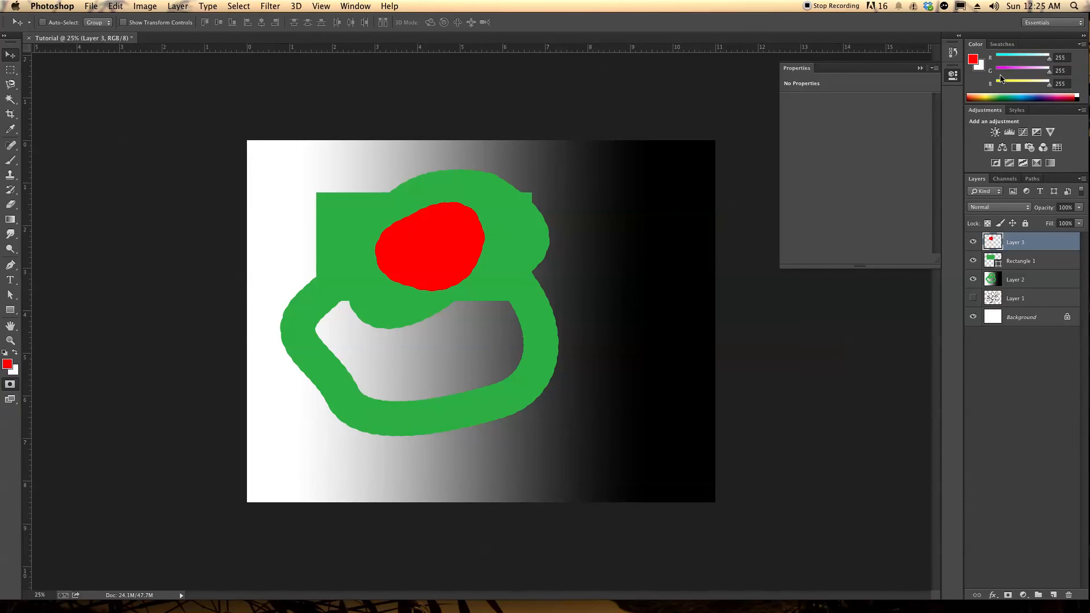
pyautogui.click(1003, 44)
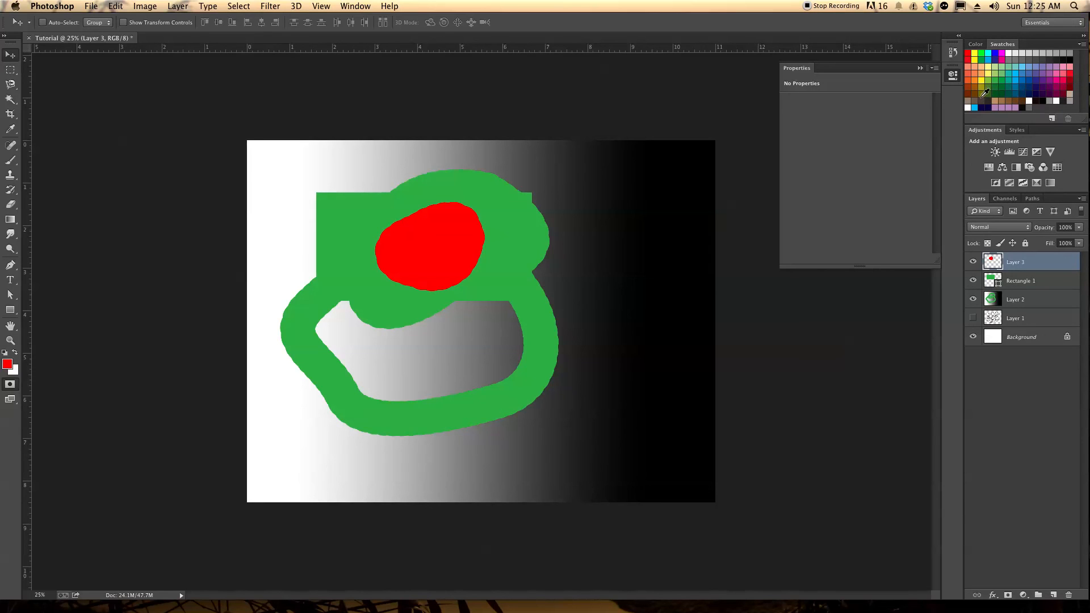
pyautogui.doubleClick(969, 54)
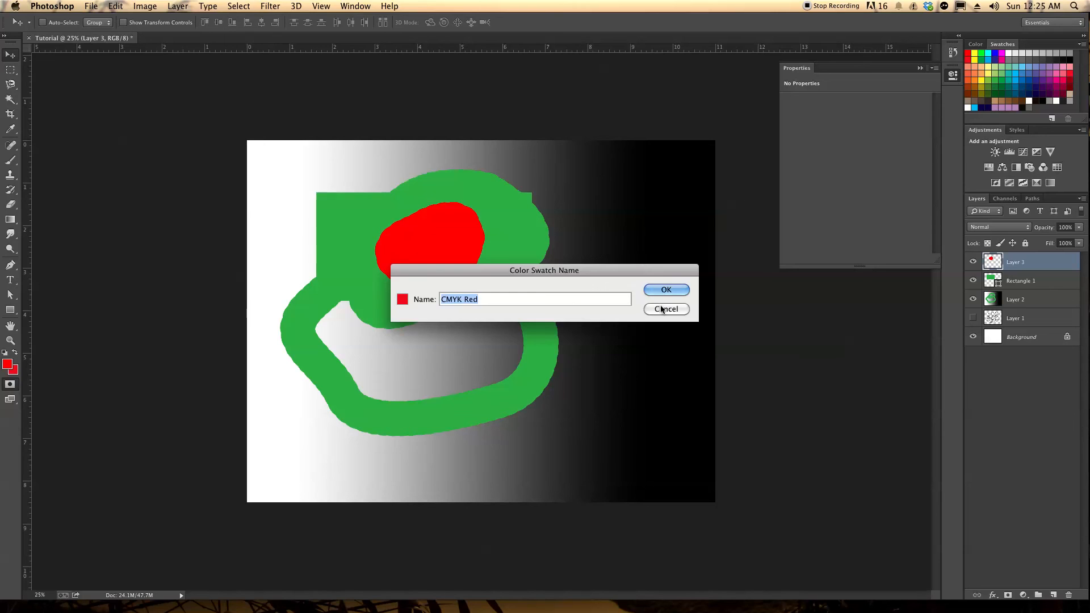
pyautogui.click(664, 309)
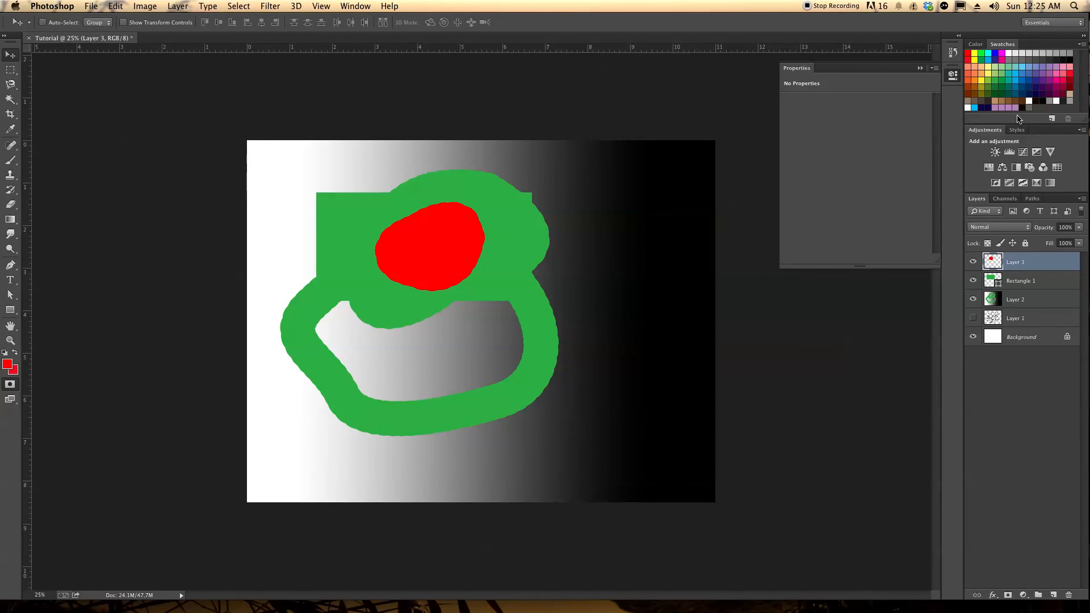
# Create a new layer group, move Layer 3, Rectangle 1 and Layer 2 into it, and collapse it
pyautogui.click(1039, 594)
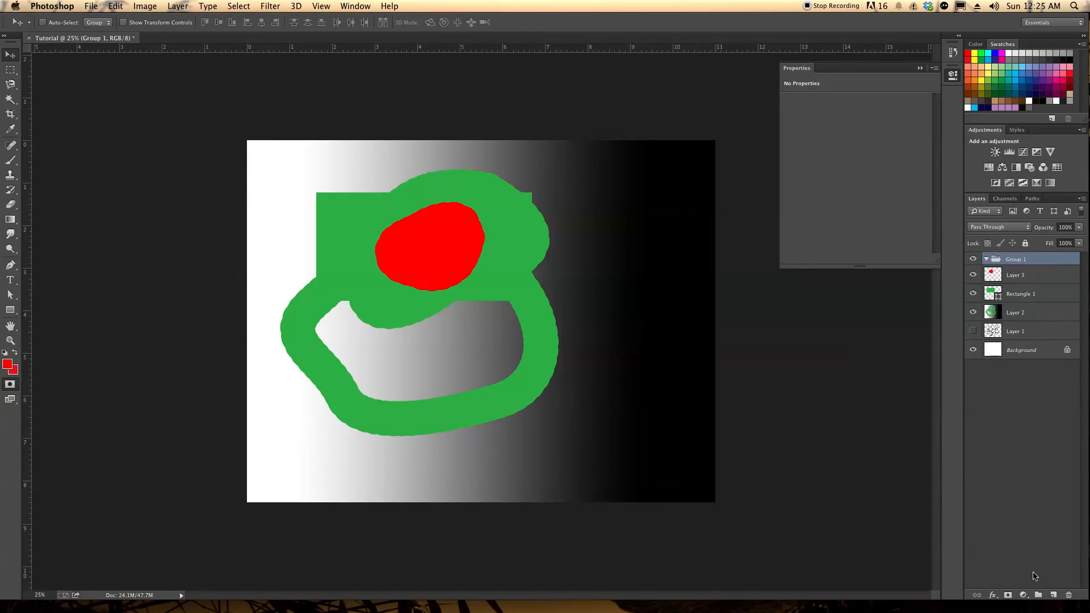
pyautogui.click(1019, 274)
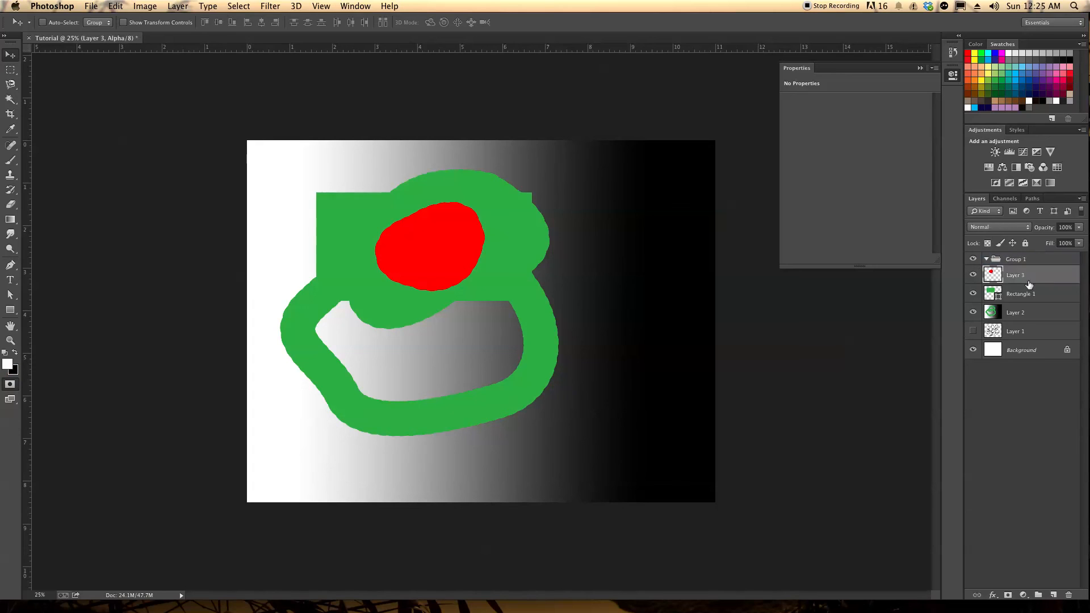
pyautogui.keyDown('shift'); pyautogui.click(1018, 314); pyautogui.keyUp('shift')
pyautogui.moveTo(1014, 276); pyautogui.dragTo(1009, 260)
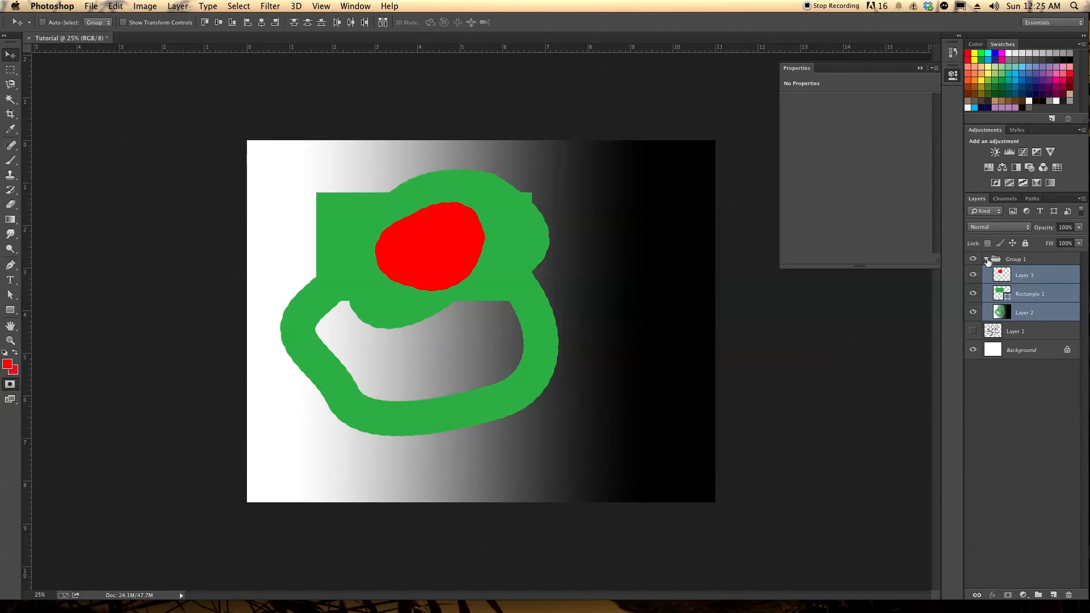
pyautogui.click(988, 260)
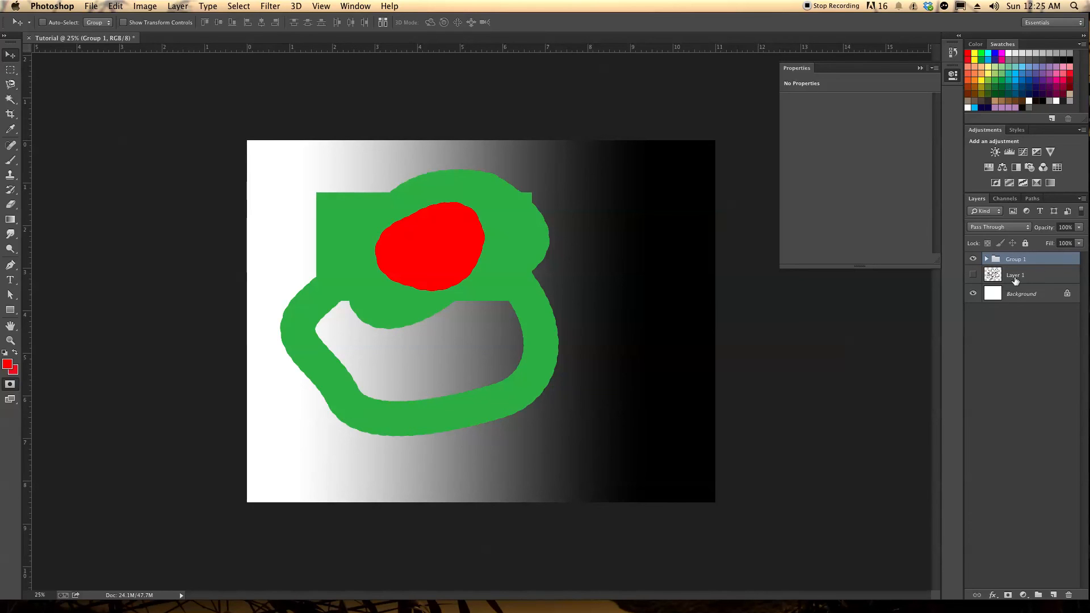
# Rename the layer group as tutorial1 and move Layer 1 into it
pyautogui.doubleClick(1020, 259)
pyautogui.write('tutorial1')
pyautogui.press('Return')
pyautogui.moveTo(1011, 276); pyautogui.dragTo(1022, 262)
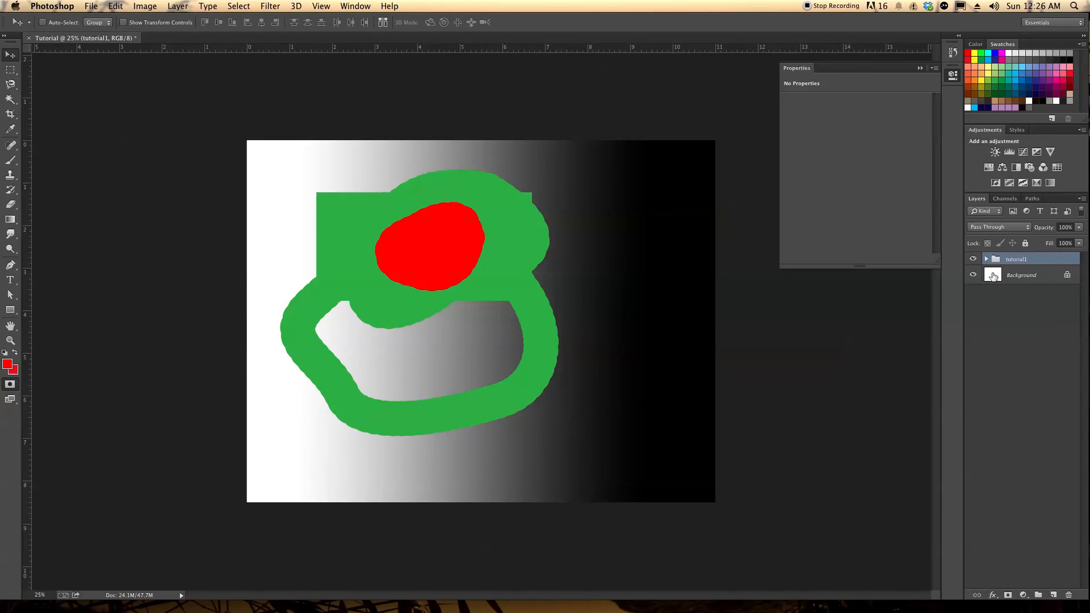
# Expand the tutorial1 group and select Layer 3, which holds the red blob
pyautogui.click(987, 259)
pyautogui.click(1026, 276)
pyautogui.moveTo(1029, 295); pyautogui.dragTo(1032, 275)
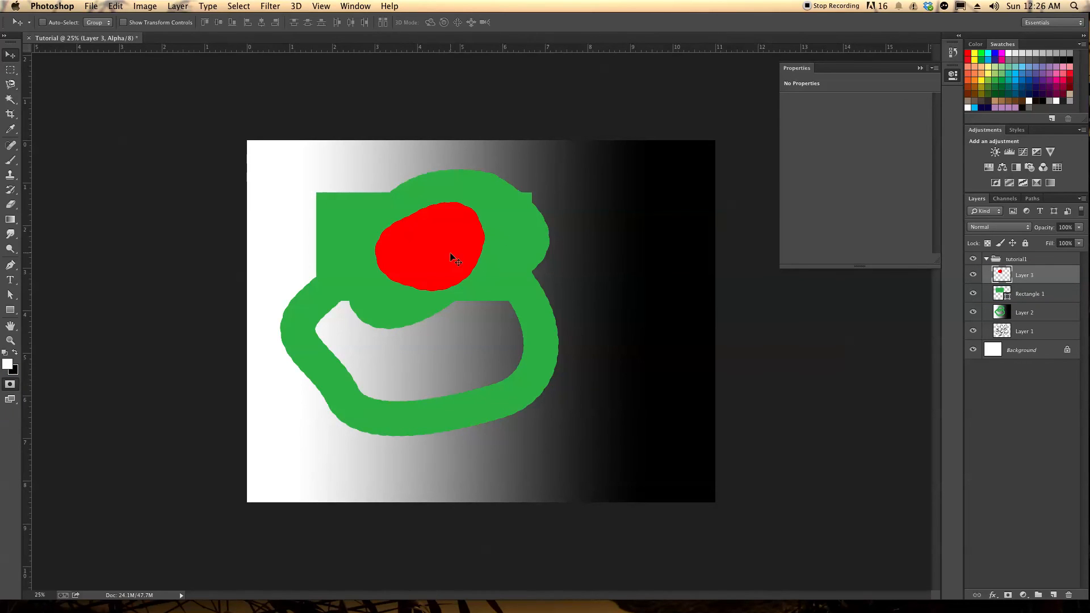
pyautogui.moveTo(1029, 273)
pyautogui.mouseDown()
pyautogui.moveTo(1027, 301)
pyautogui.moveTo(1038, 271)
pyautogui.mouseUp()
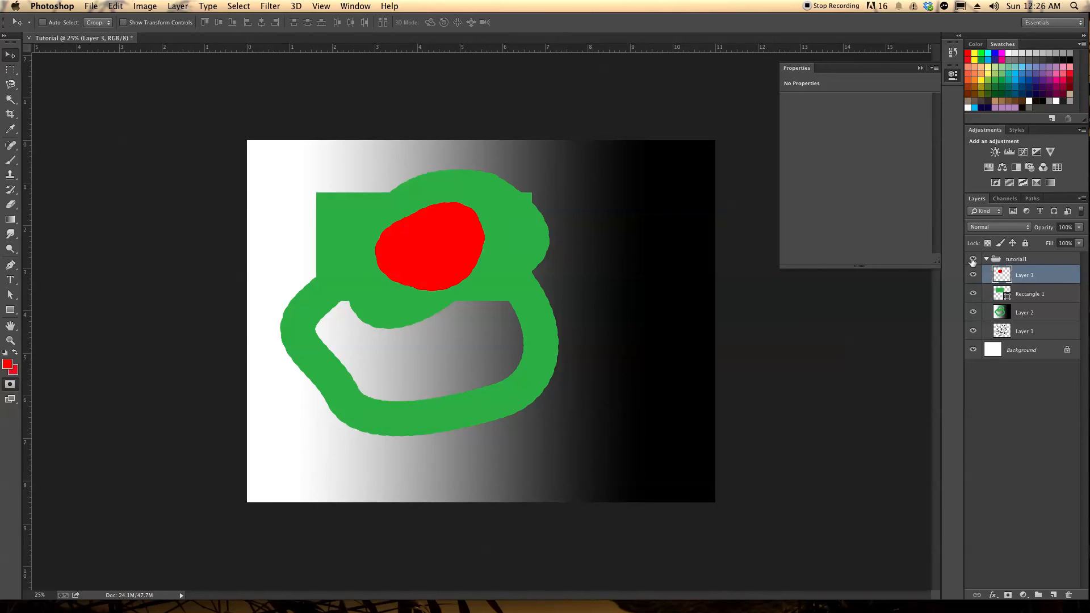
# Try the Overlay, Soft Light, Hard Light, Vivid Light, Linear Light and Pin Light blend modes on the red blob's layer
pyautogui.click(1026, 228)
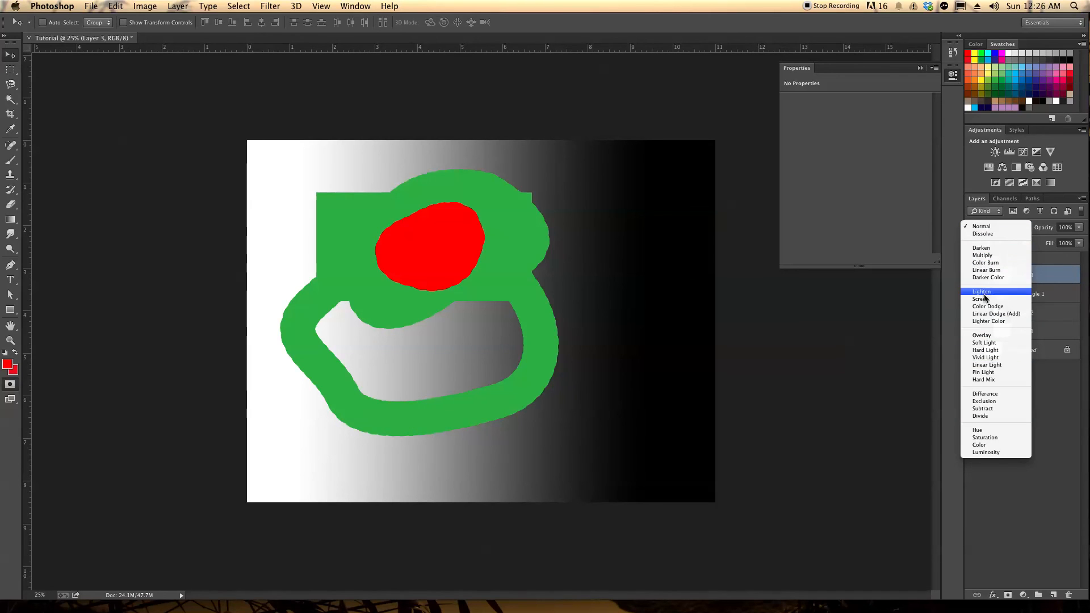
pyautogui.click(988, 336)
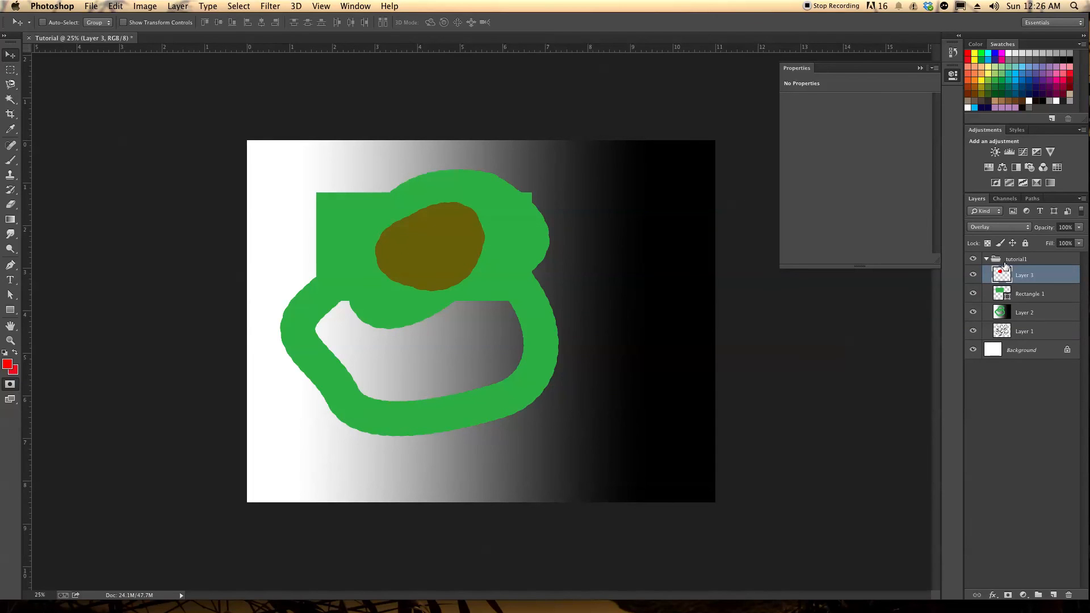
pyautogui.click(1030, 229)
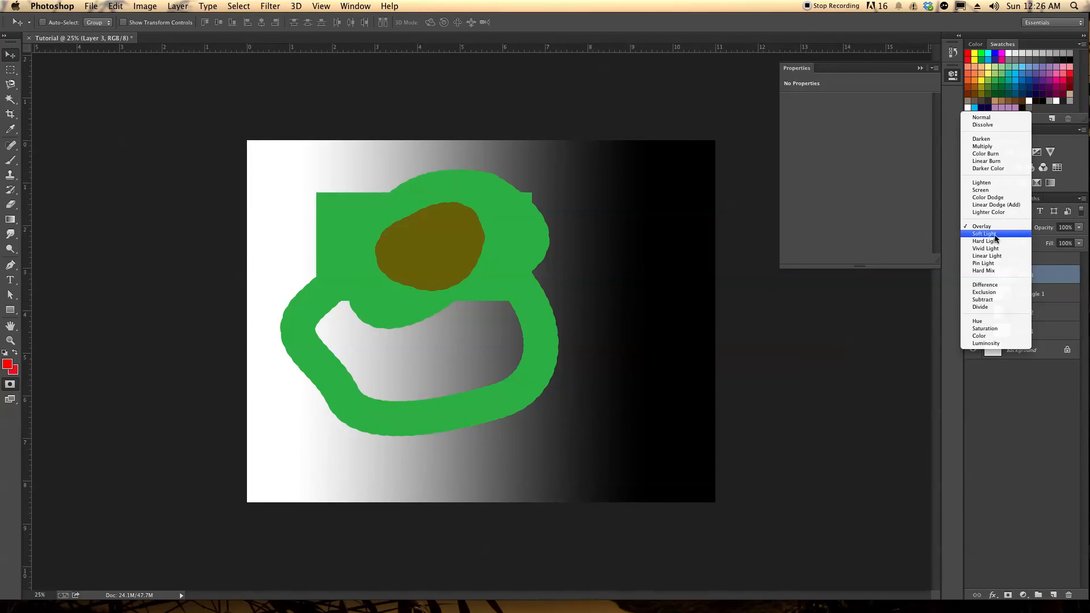
pyautogui.click(992, 235)
pyautogui.click(1002, 229)
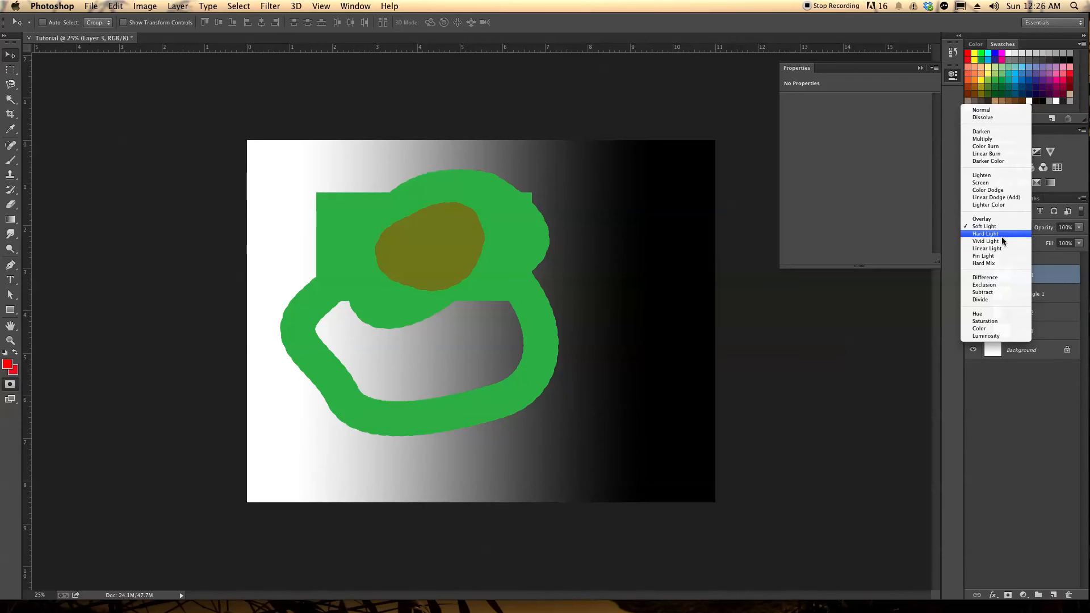
pyautogui.click(1001, 234)
pyautogui.click(1011, 229)
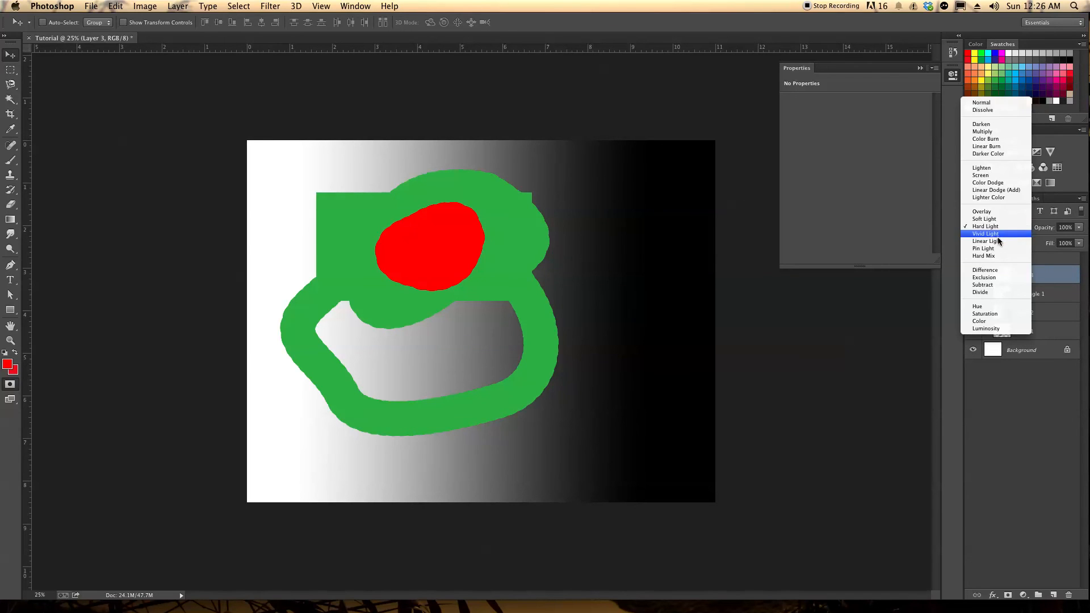
pyautogui.click(994, 234)
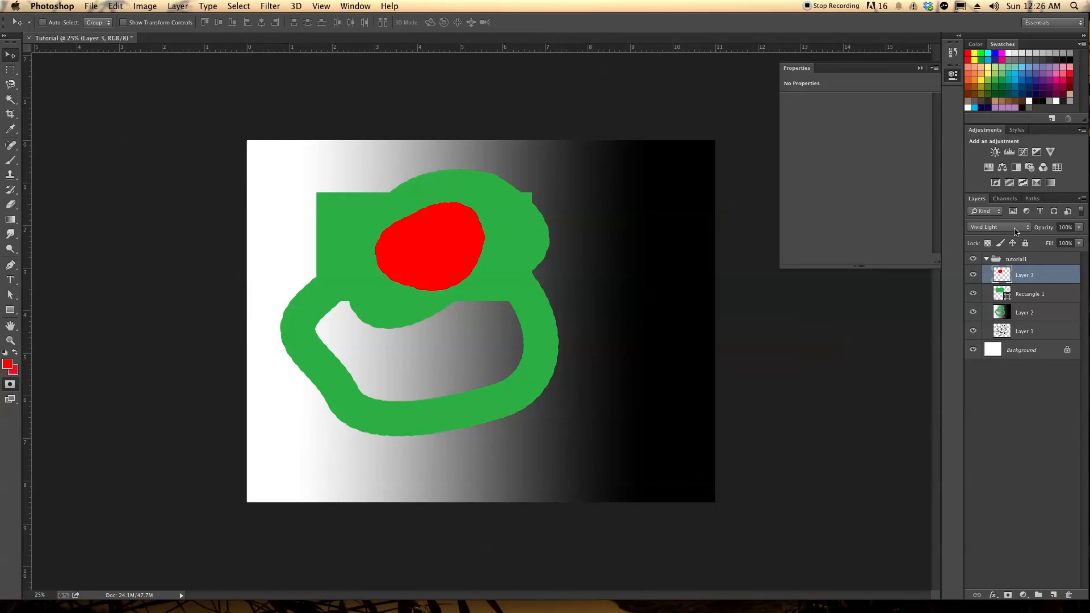
pyautogui.click(1004, 229)
pyautogui.click(1004, 233)
pyautogui.click(1011, 229)
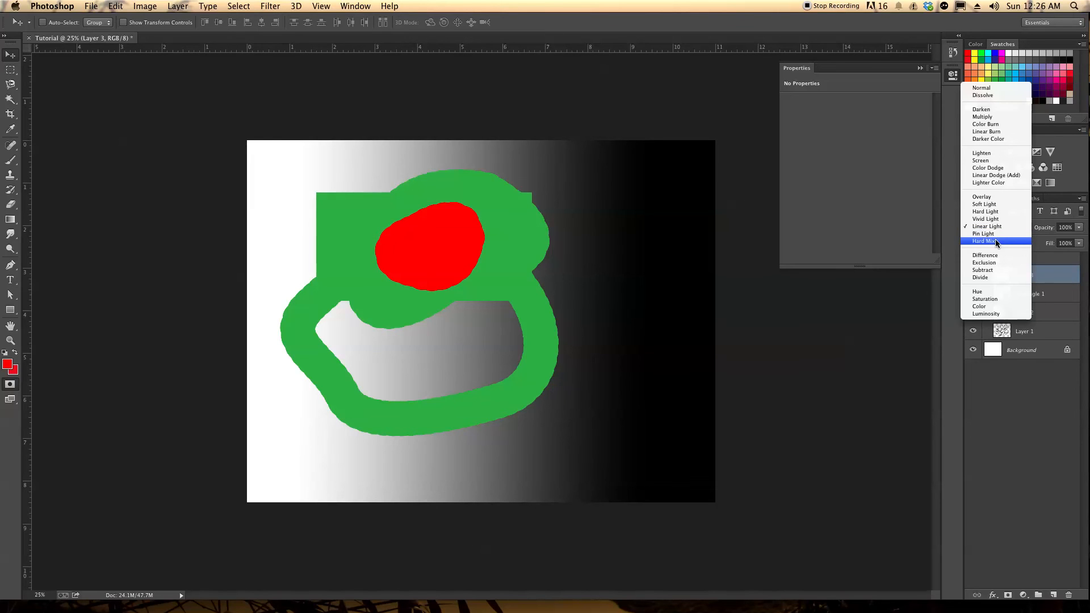
pyautogui.click(996, 234)
# Try further blend modes such as Darken on the red blob's layer and return it to Normal
pyautogui.click(1013, 230)
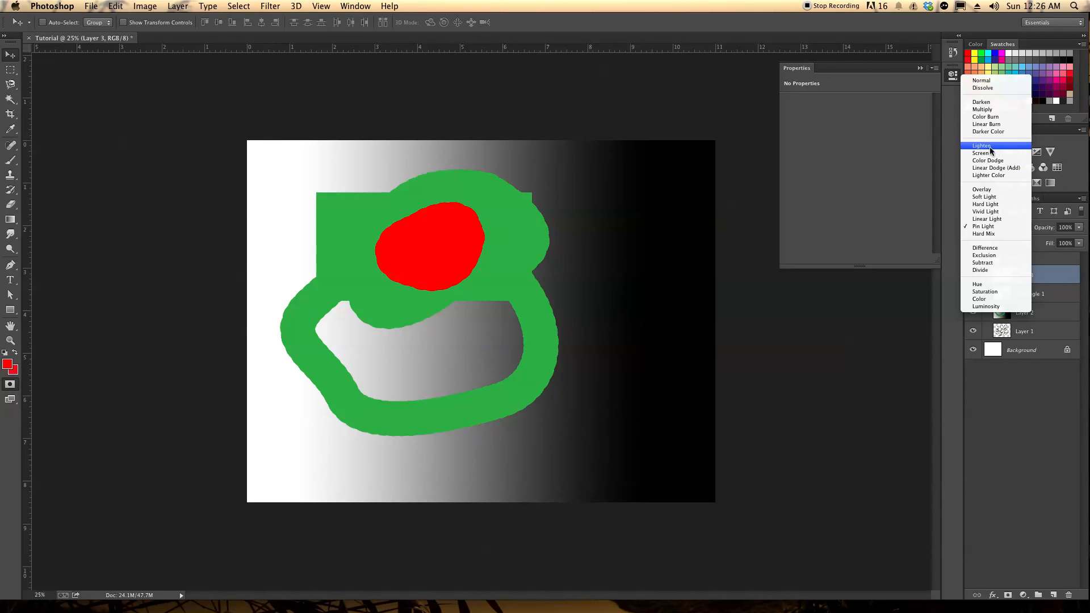
pyautogui.click(992, 151)
pyautogui.click(1006, 227)
pyautogui.click(1006, 226)
pyautogui.click(1006, 227)
pyautogui.click(1008, 234)
pyautogui.click(1015, 226)
pyautogui.click(994, 175)
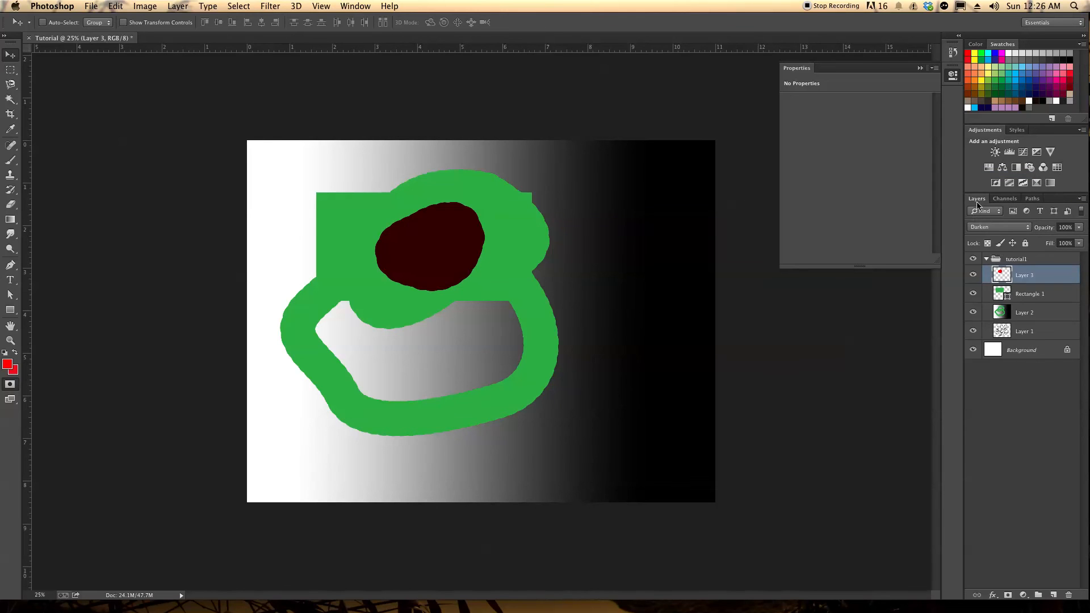
pyautogui.click(1006, 228)
pyautogui.click(1002, 234)
pyautogui.click(1003, 227)
pyautogui.click(991, 198)
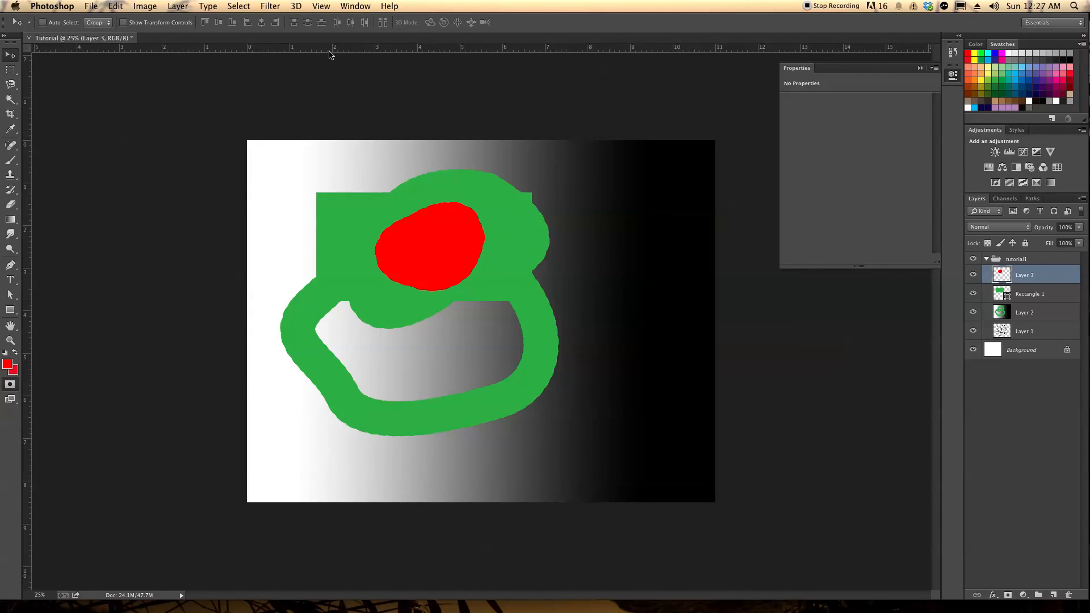
# Place a horizontal guide about 2 inches down the canvas, across the red blob, and hide and show the rulers again
pyautogui.moveTo(296, 51); pyautogui.dragTo(373, 227)
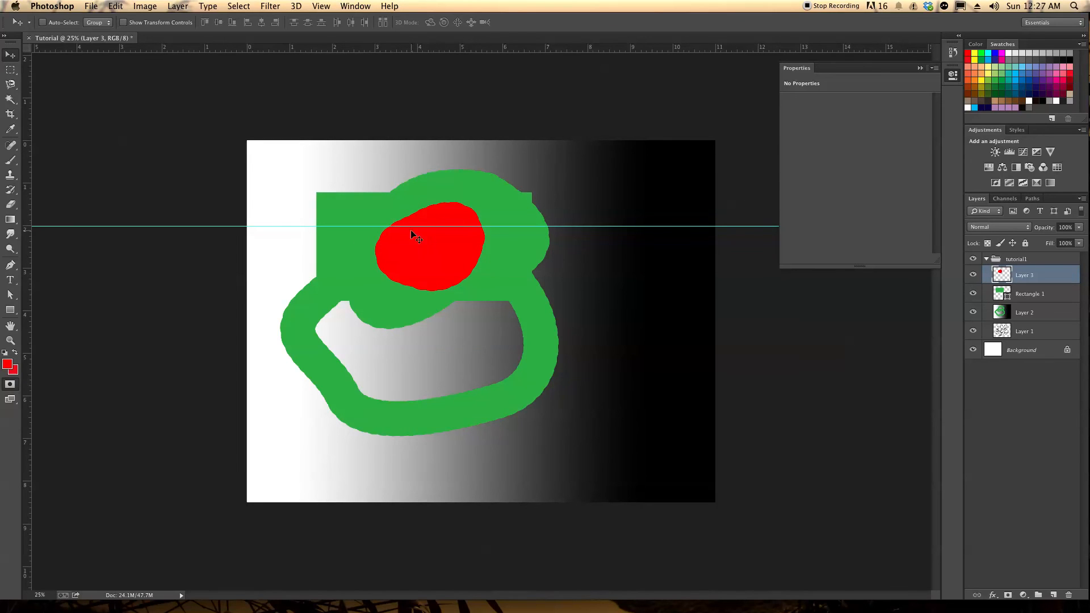
pyautogui.click(352, 6)
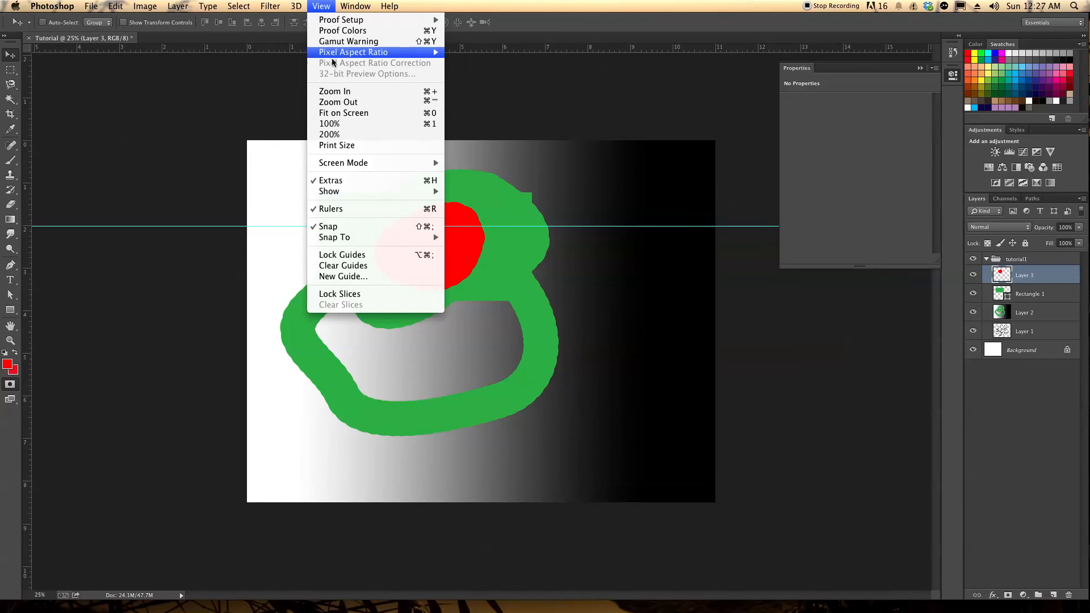
pyautogui.click(350, 209)
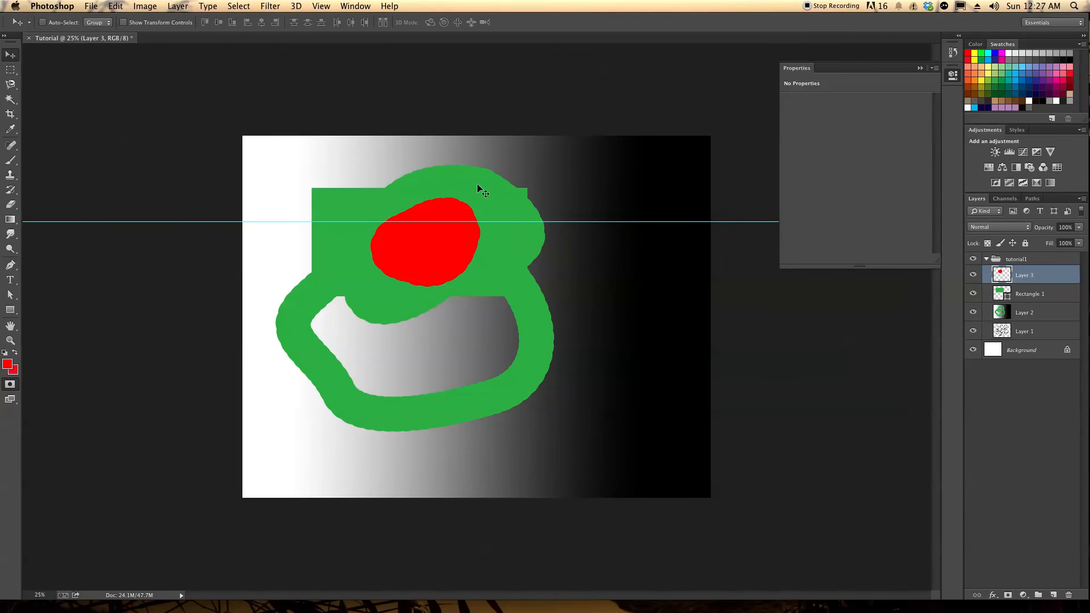
pyautogui.click(321, 6)
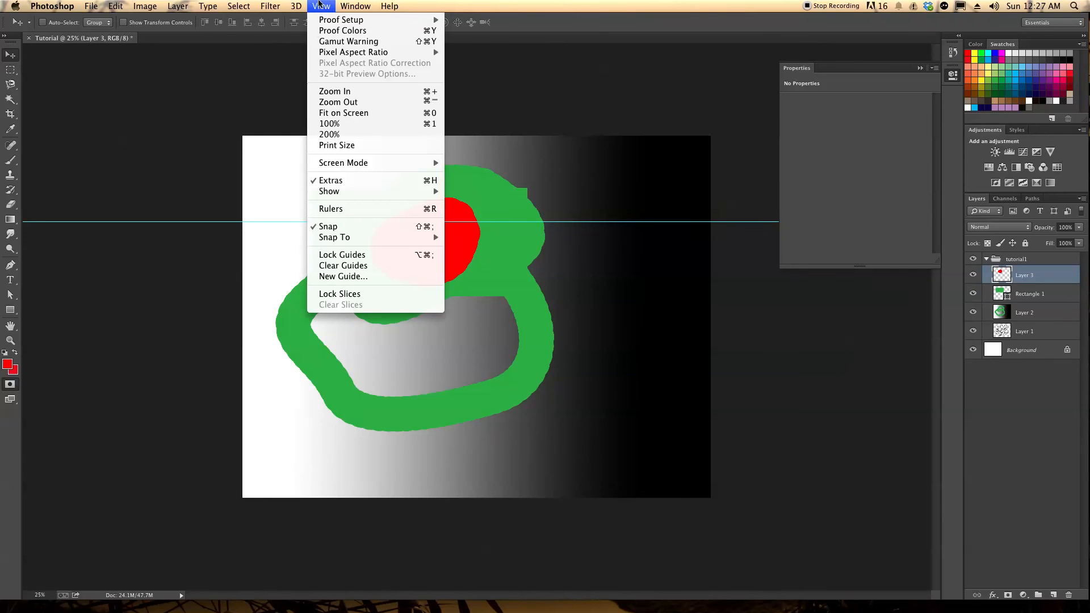
pyautogui.click(350, 209)
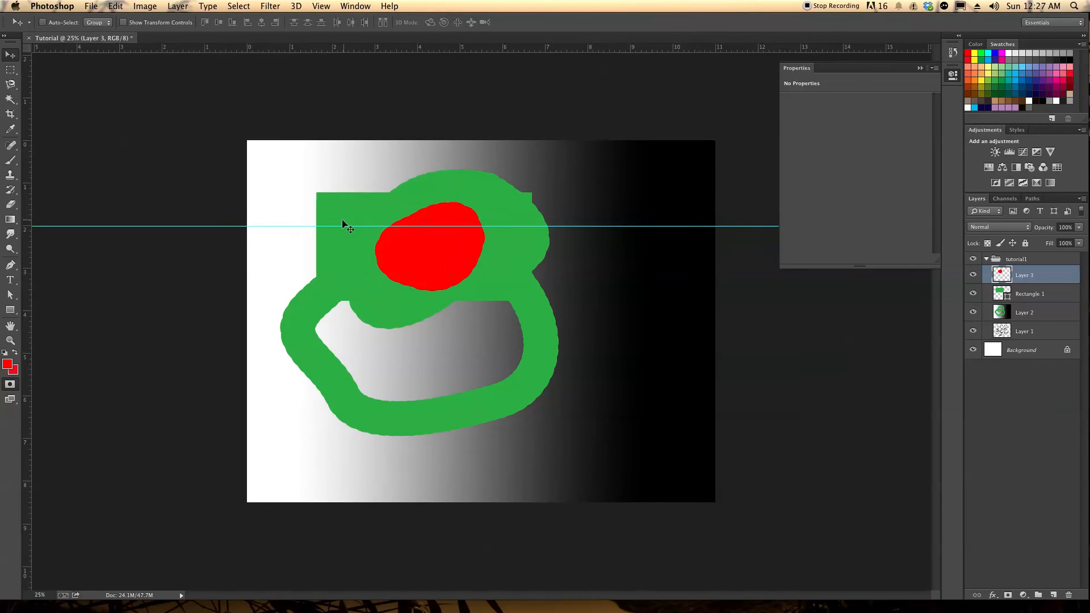
# Add a vertical guide at about 1 inch and remove it, and undo the accidental move of the red blob
pyautogui.moveTo(29, 203); pyautogui.dragTo(291, 209)
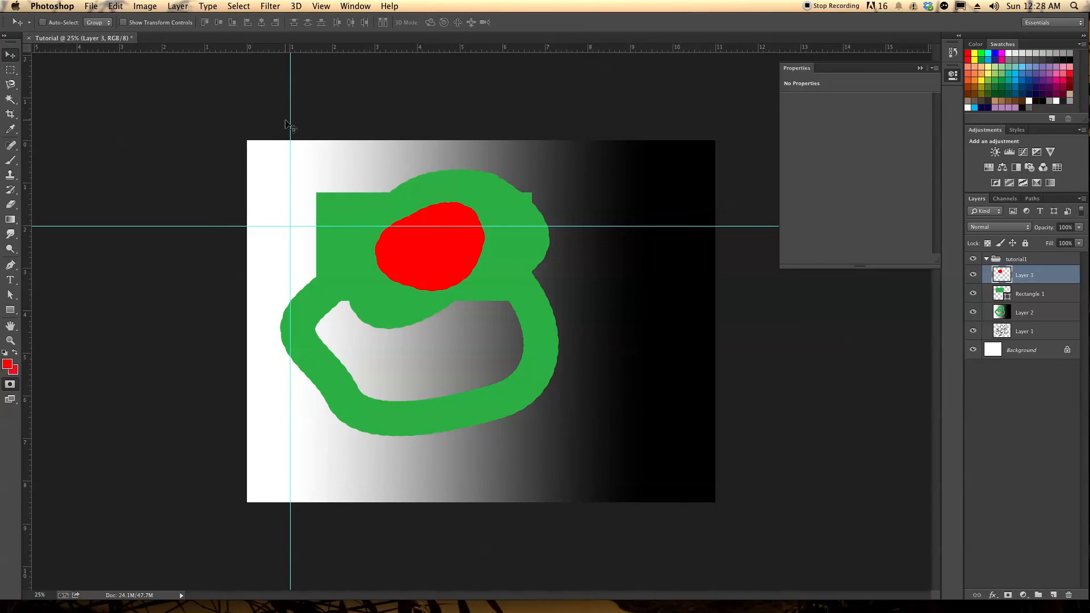
pyautogui.moveTo(290, 118); pyautogui.dragTo(29, 177)
pyautogui.moveTo(195, 229); pyautogui.dragTo(270, 60)
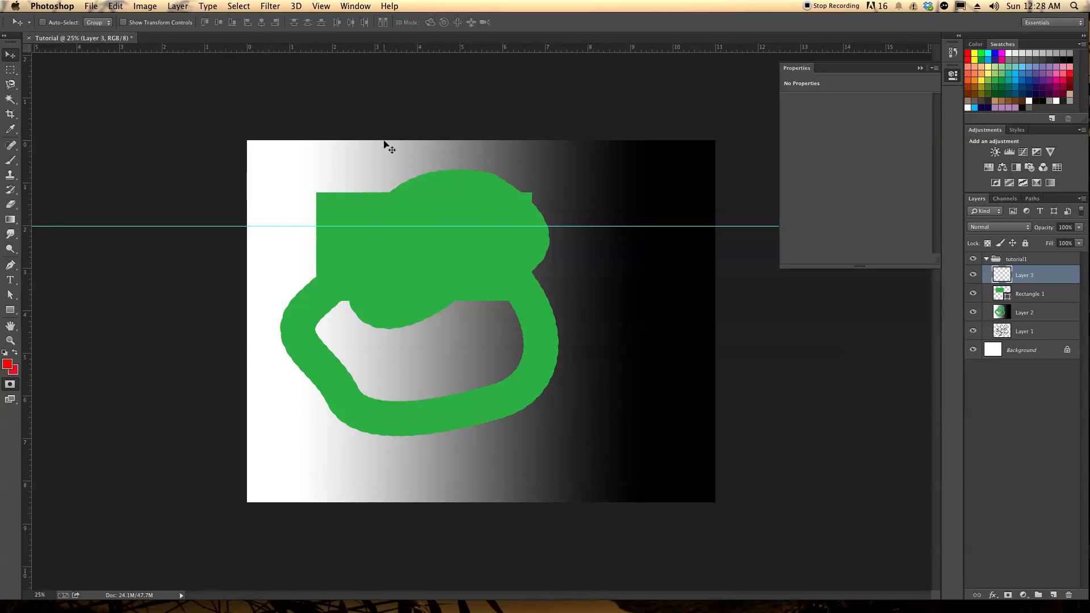
pyautogui.press('super+z')
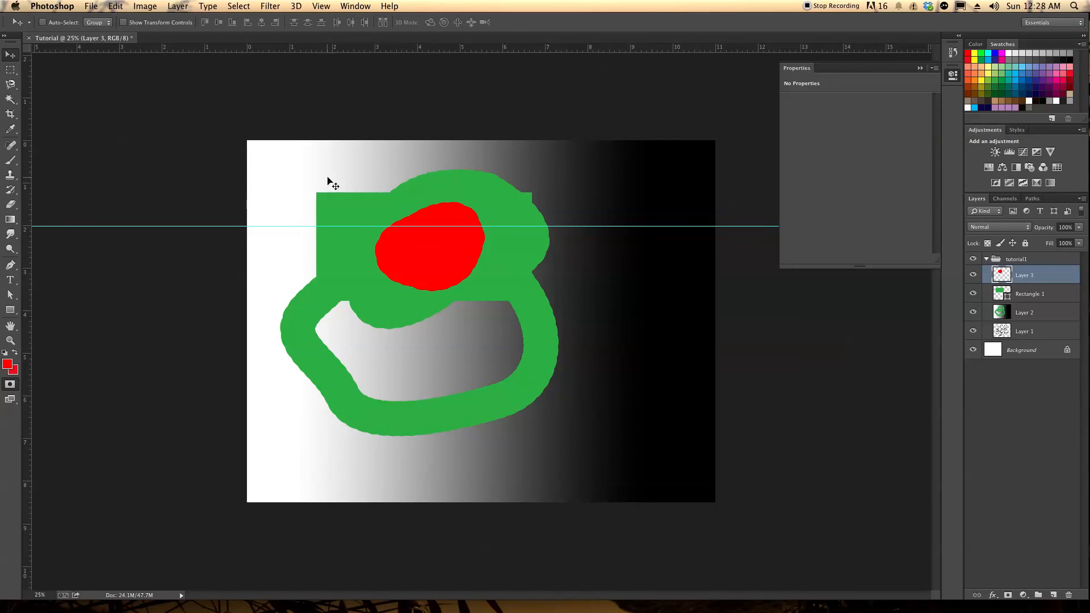
# Apply a Gaussian Blur with a radius of 153.0 pixels to the red blob on Layer 3
pyautogui.click(278, 5)
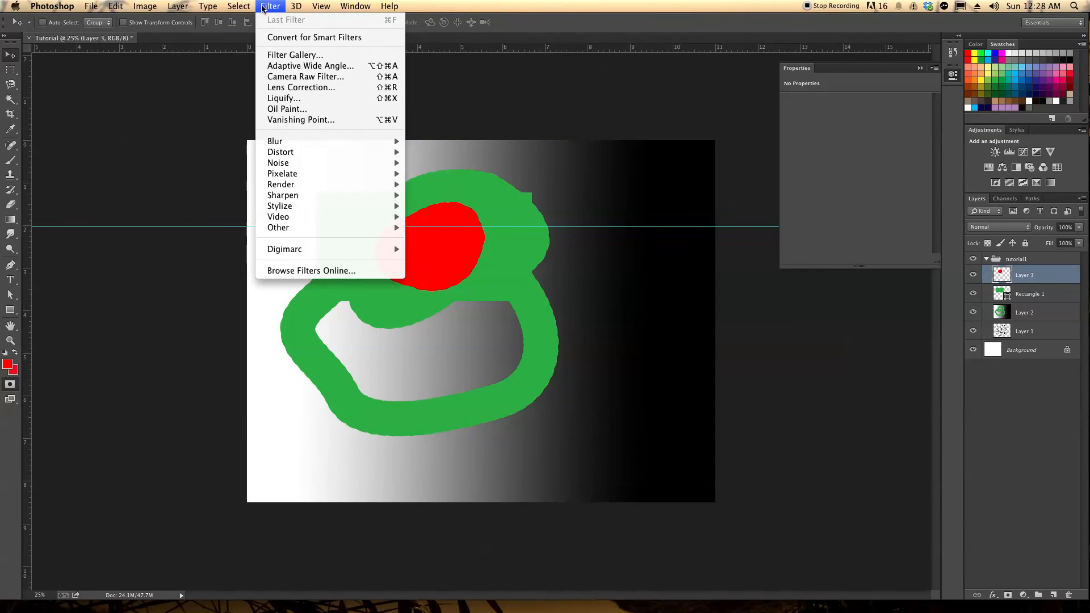
pyautogui.moveTo(310, 148)
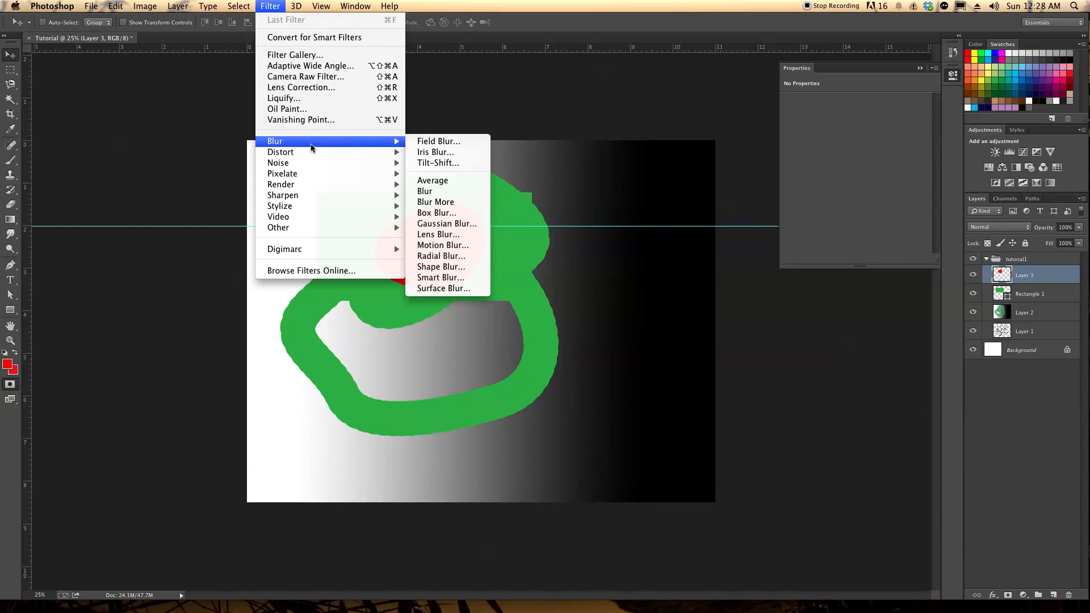
pyautogui.click(445, 224)
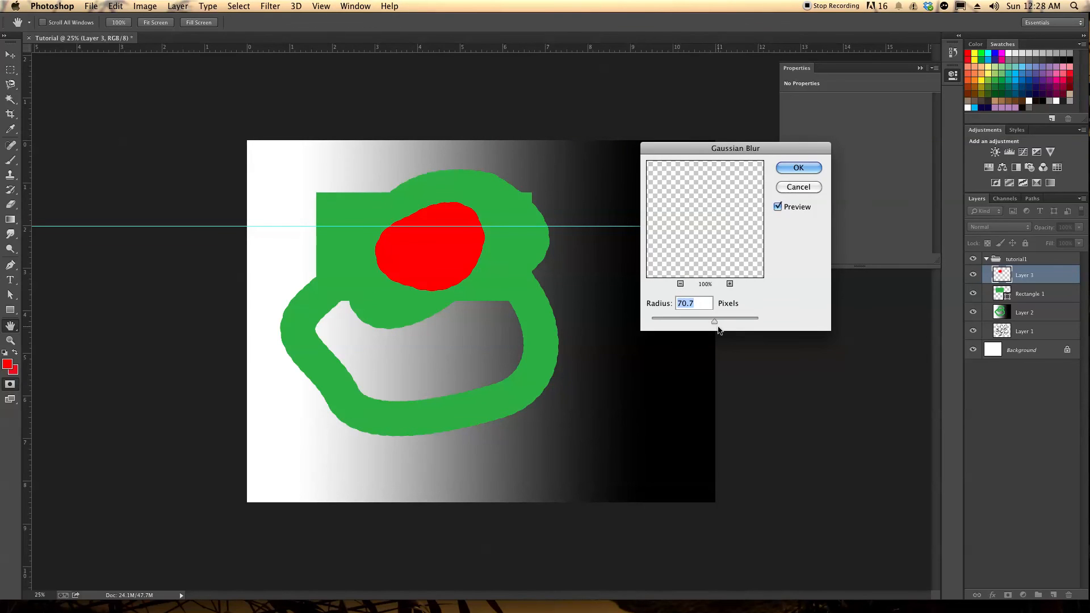
pyautogui.moveTo(715, 322)
pyautogui.mouseDown()
pyautogui.moveTo(684, 323)
pyautogui.moveTo(742, 318)
pyautogui.moveTo(716, 322)
pyautogui.moveTo(730, 324)
pyautogui.mouseUp()
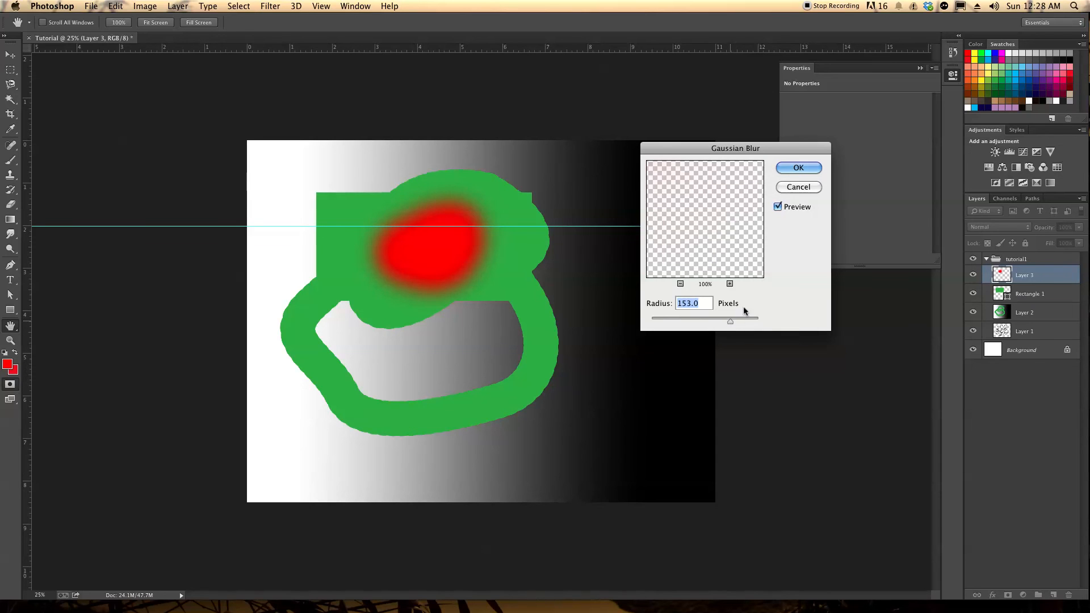
pyautogui.click(799, 168)
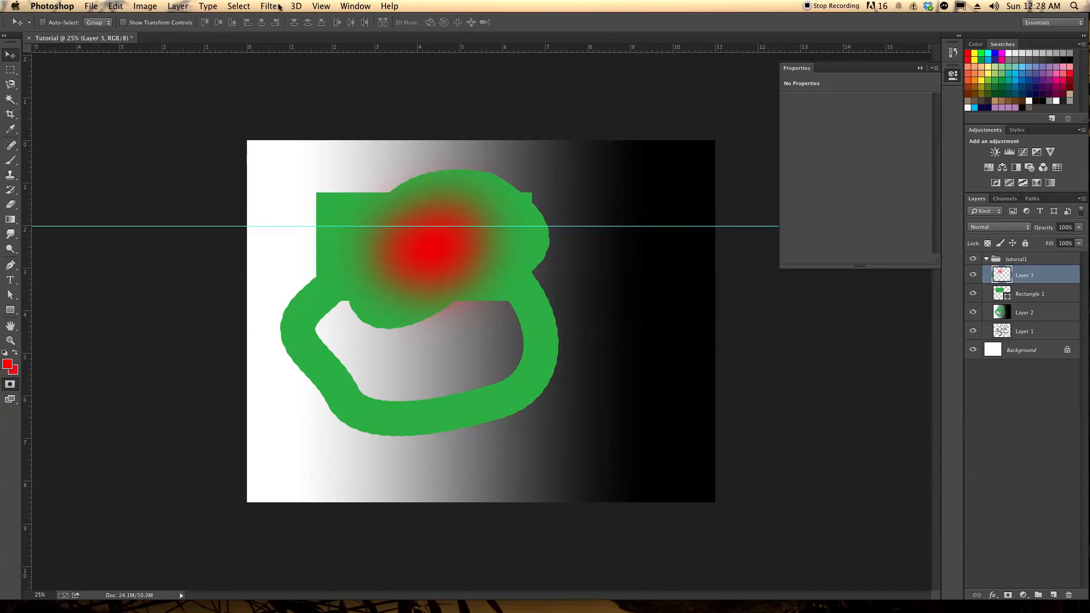
pyautogui.click(321, 6)
pyautogui.moveTo(355, 5)
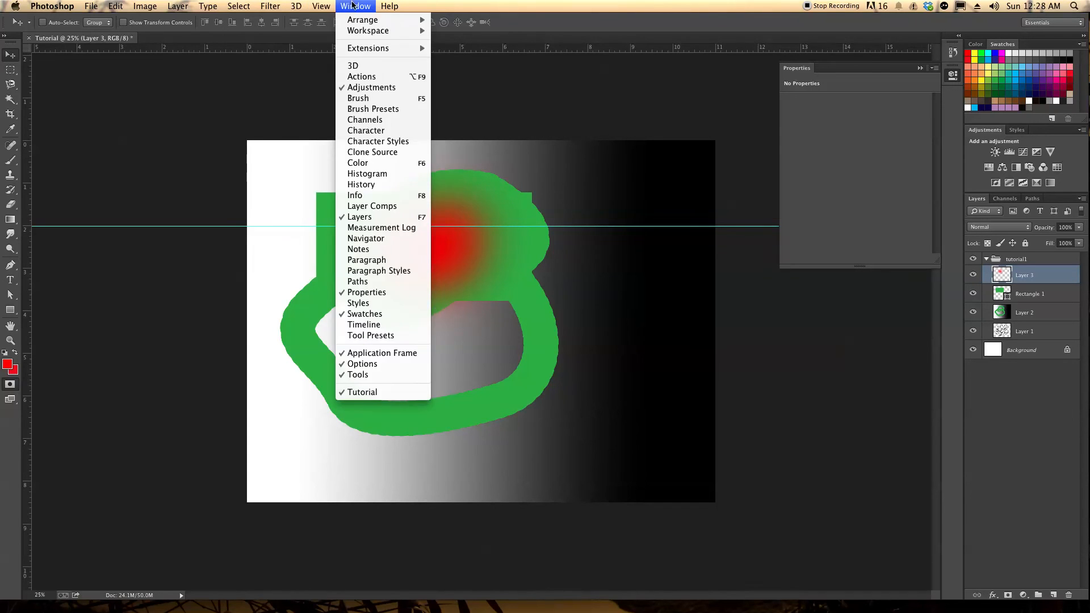
# Start saving the document to the Desktop as Tutorial in JPEG format
pyautogui.click(232, 104)
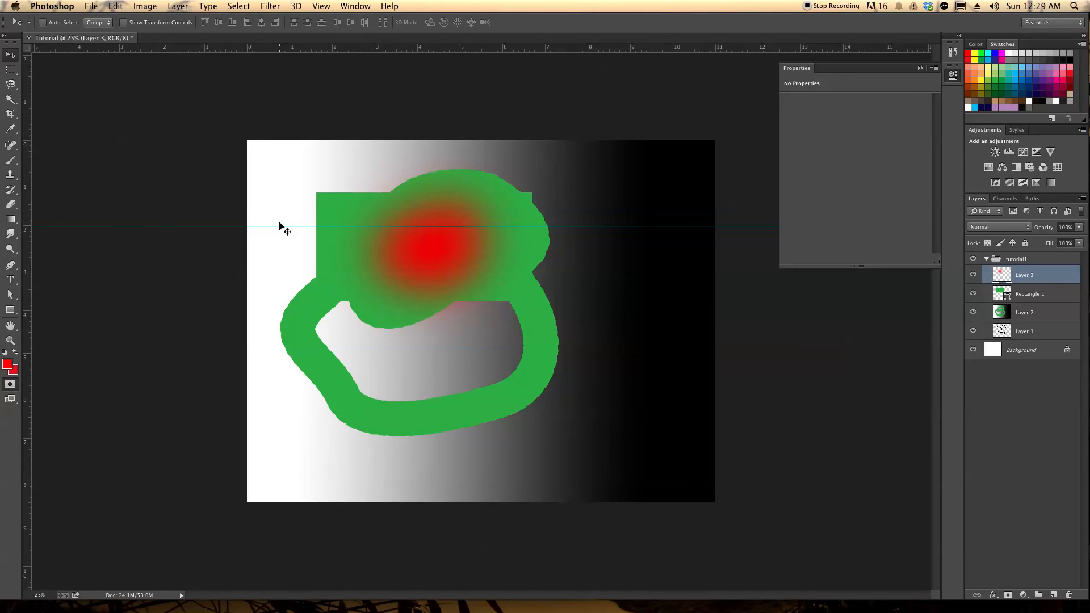
pyautogui.click(91, 7)
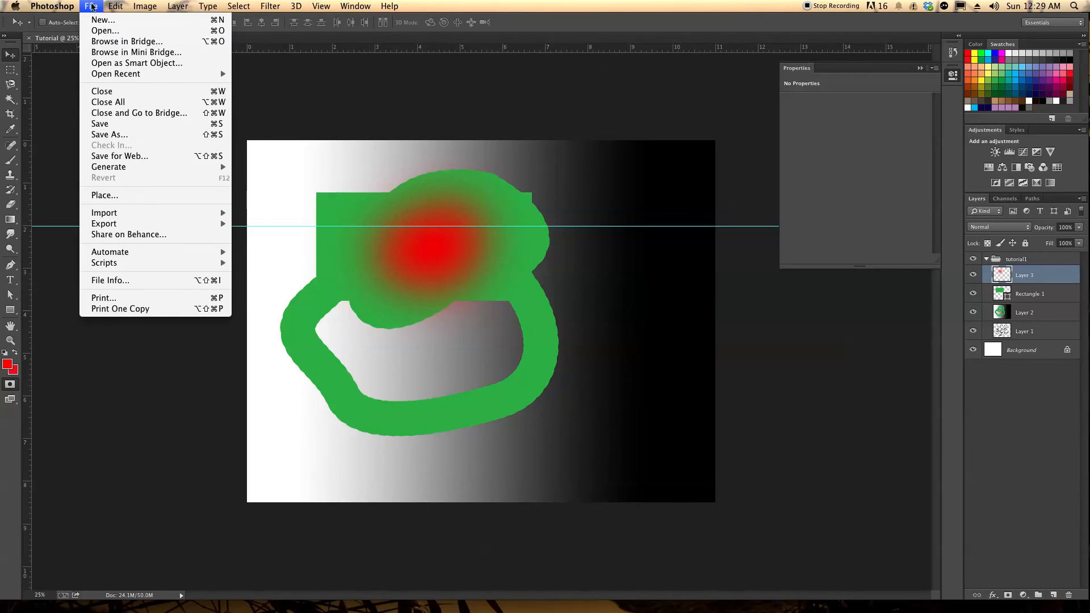
pyautogui.moveTo(166, 227)
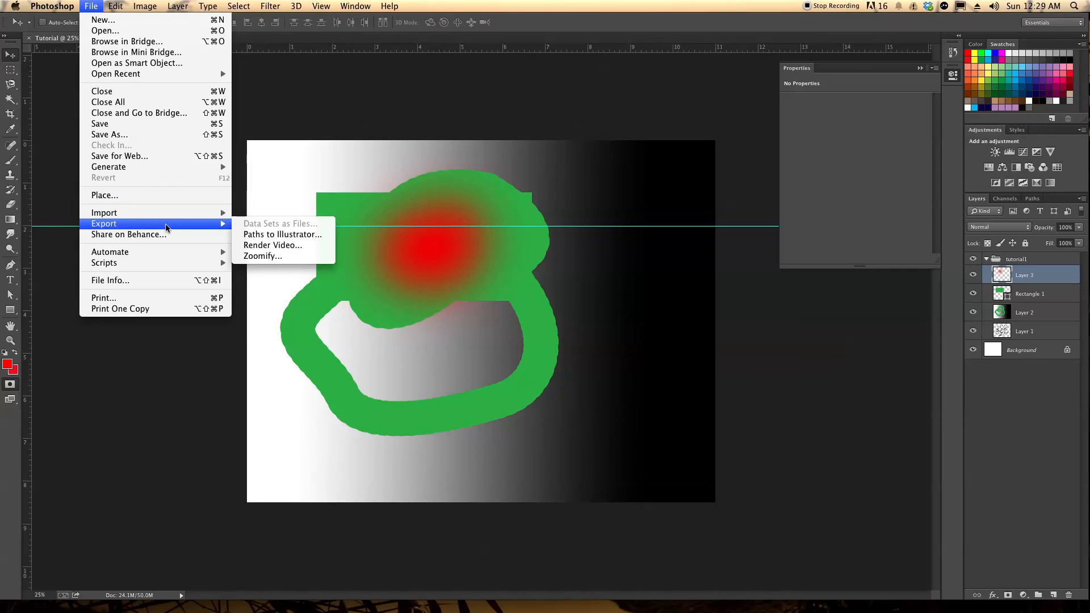
pyautogui.moveTo(118, 8)
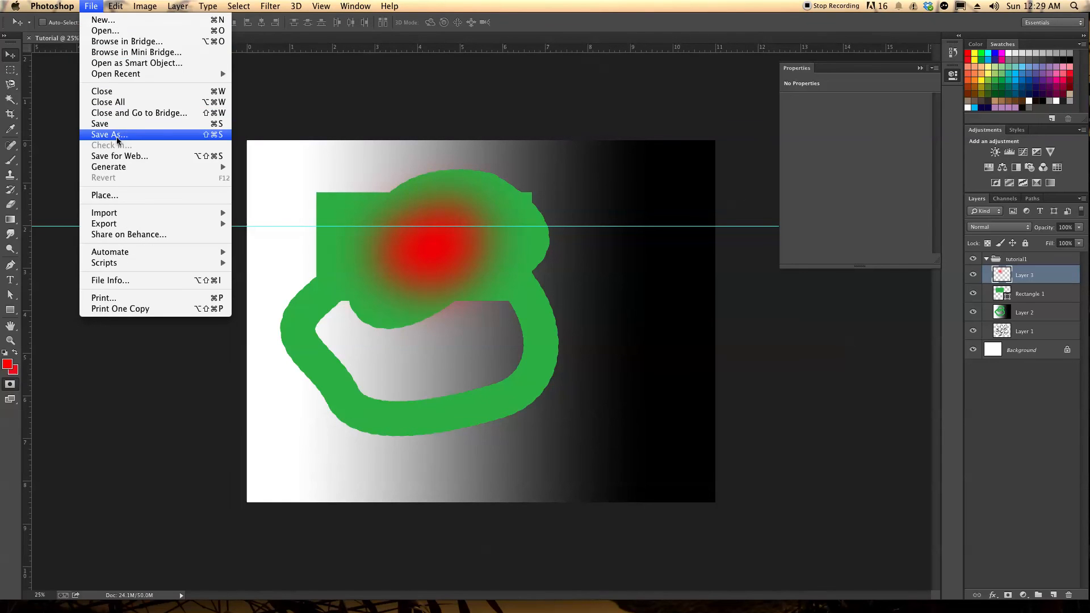
pyautogui.click(110, 135)
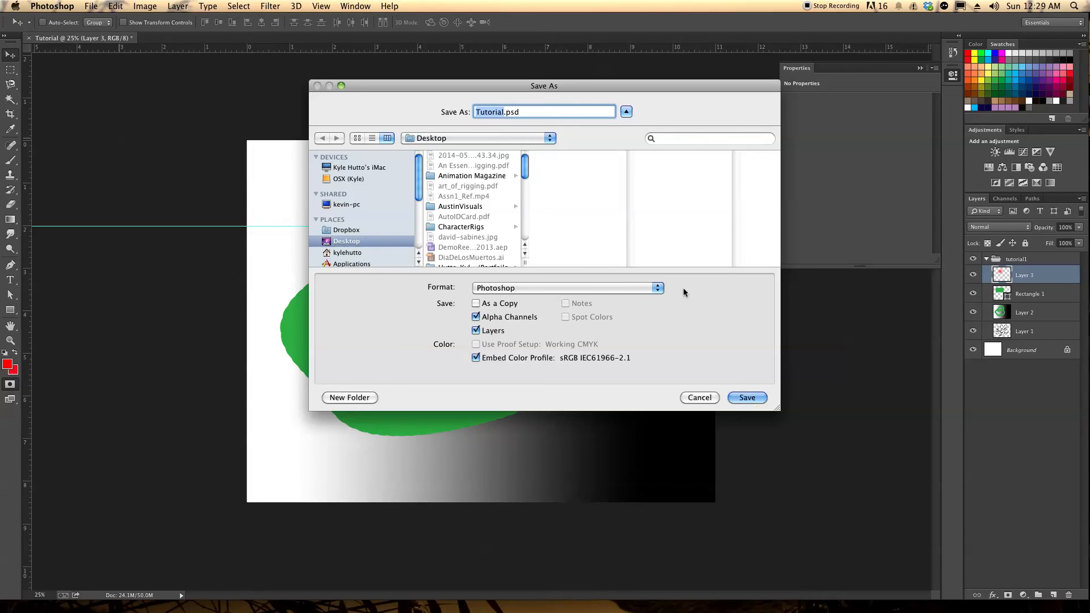
pyautogui.click(662, 290)
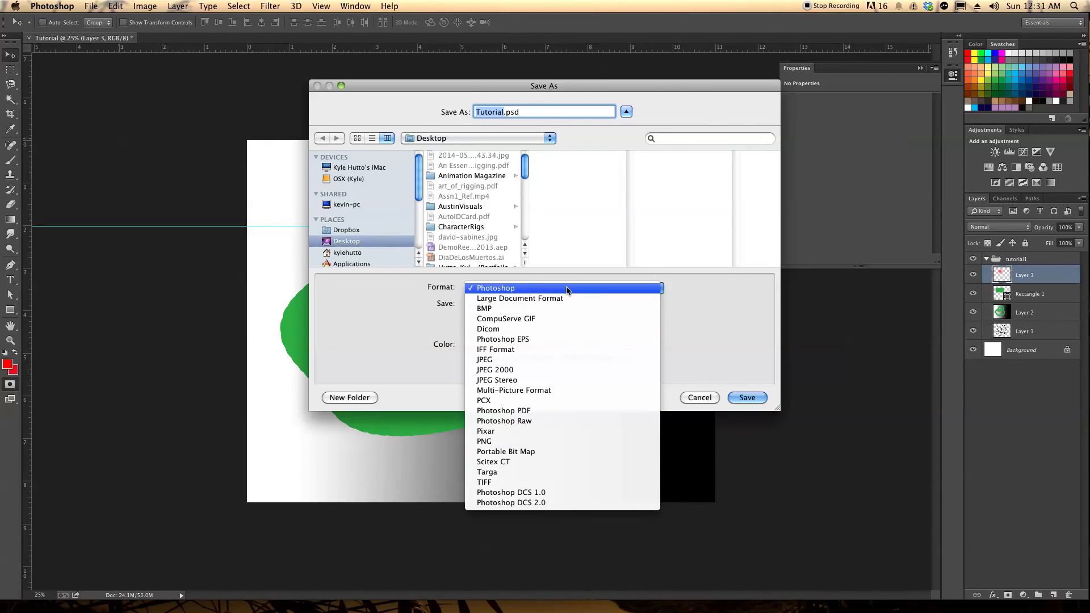
pyautogui.click(732, 338)
pyautogui.click(638, 288)
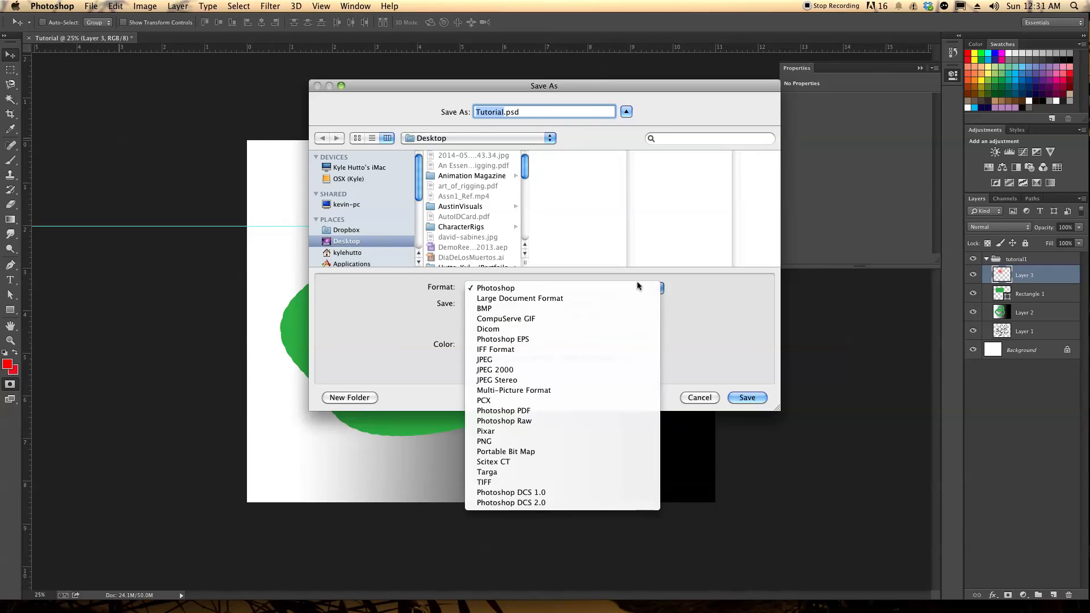
pyautogui.click(501, 360)
pyautogui.click(744, 398)
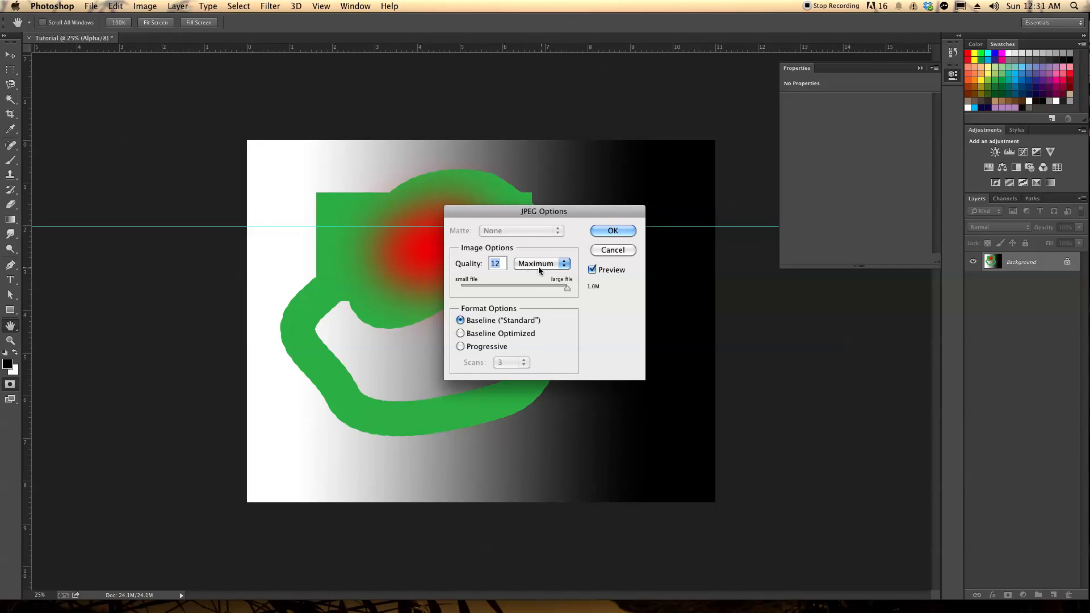
# Try the JPEG quality at 0 (Low), set it back to 12 (Maximum), and complete the export
pyautogui.moveTo(567, 292); pyautogui.dragTo(445, 294)
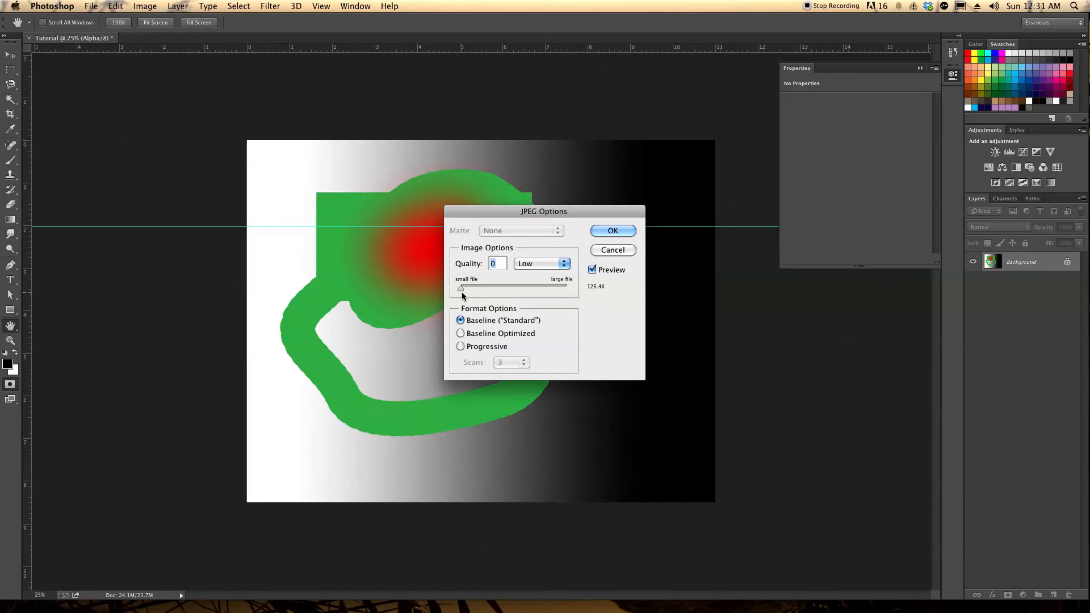
pyautogui.moveTo(458, 292); pyautogui.dragTo(493, 294)
pyautogui.moveTo(486, 290); pyautogui.dragTo(577, 287)
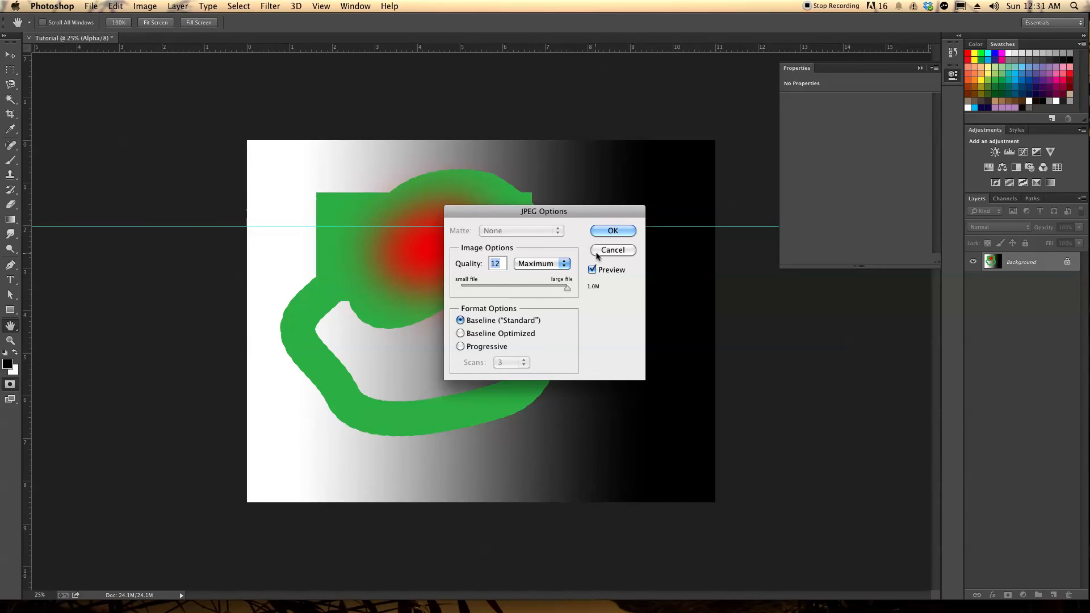
pyautogui.click(613, 230)
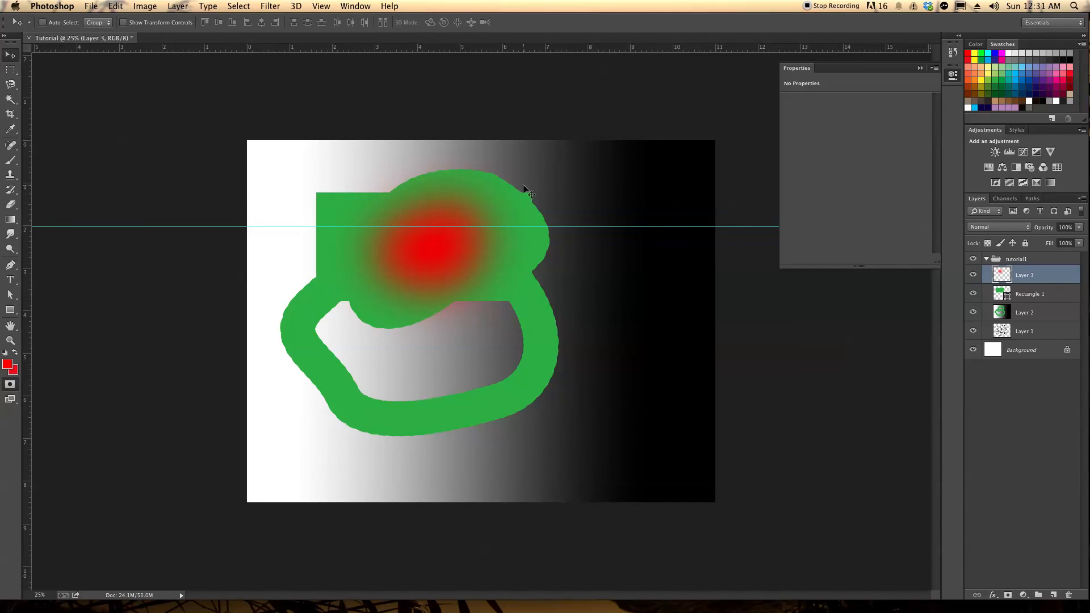
# Quit Photoshop without saving the changes to the Tutorial document
pyautogui.click(55, 4)
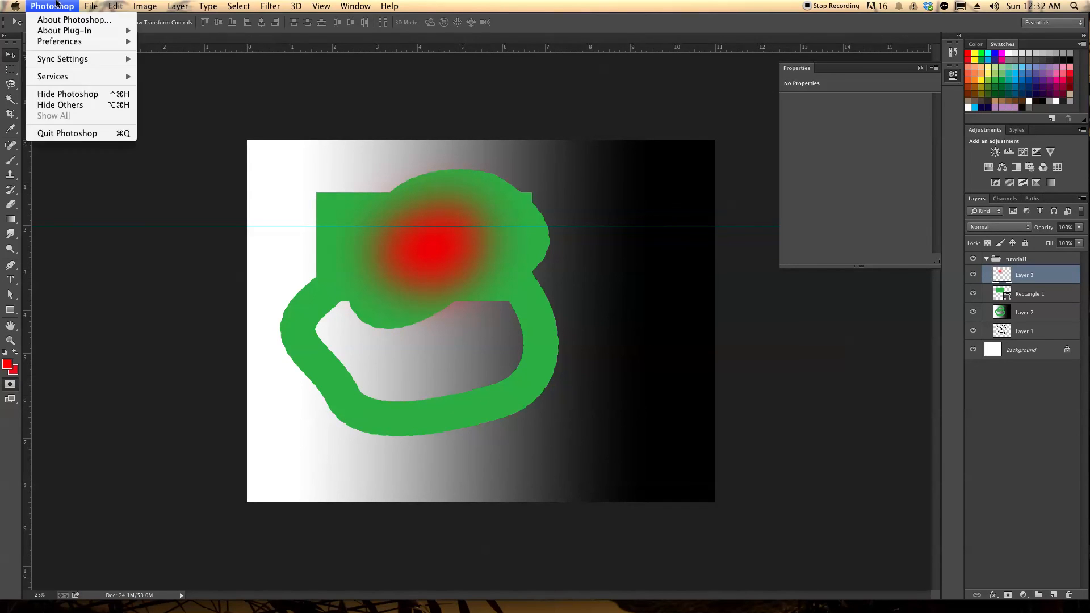
pyautogui.click(66, 138)
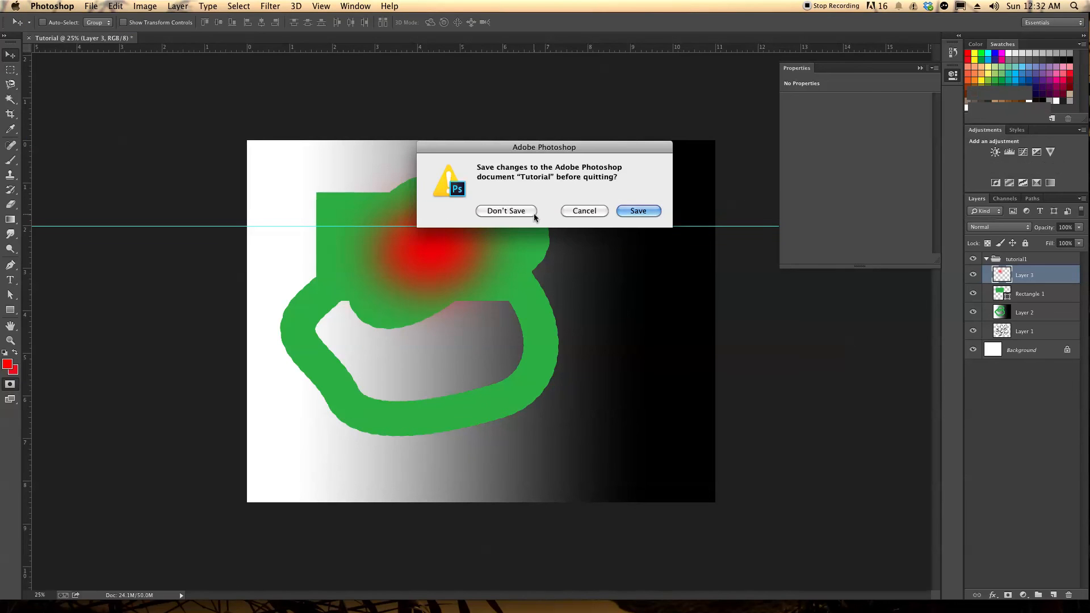
pyautogui.click(532, 211)
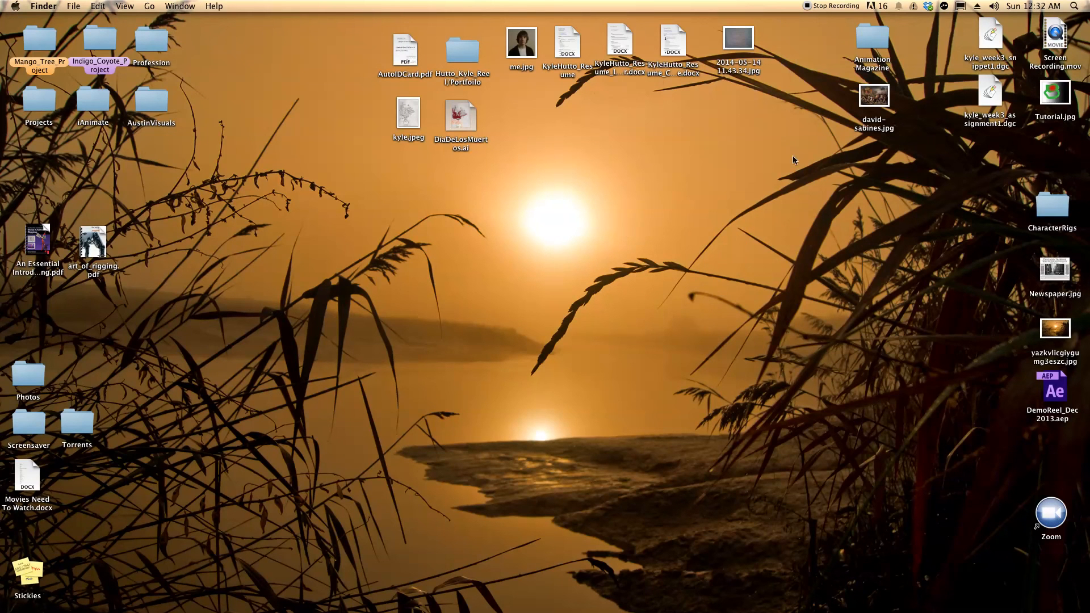
# Move Tutorial.jpg to the middle of the desktop, and view the exported image in Preview before closing it
pyautogui.moveTo(1058, 99); pyautogui.dragTo(489, 274)
pyautogui.doubleClick(492, 270)
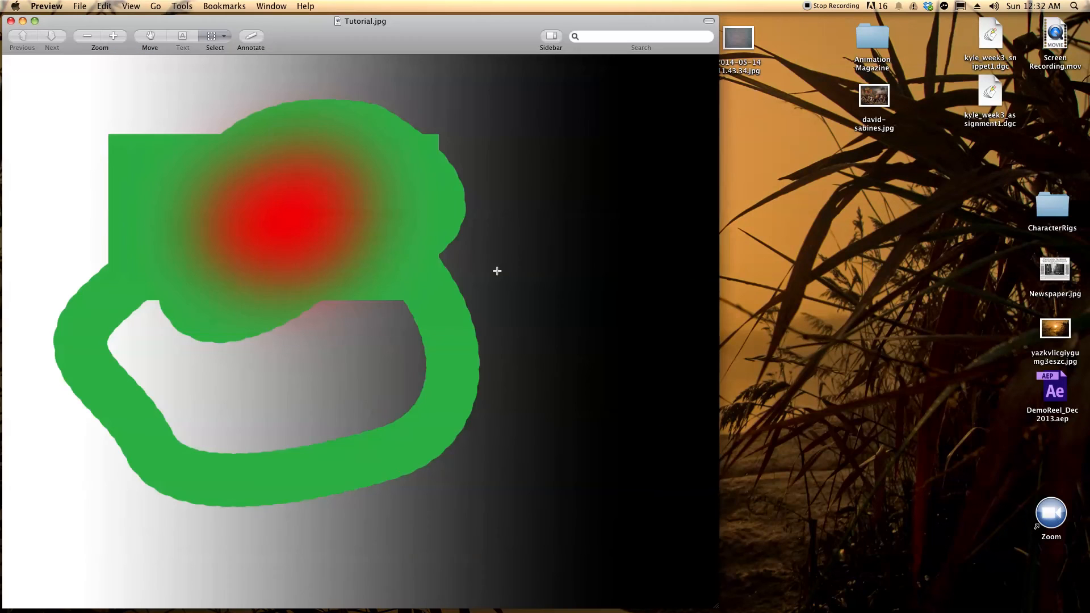
pyautogui.moveTo(361, 35); pyautogui.dragTo(553, 33)
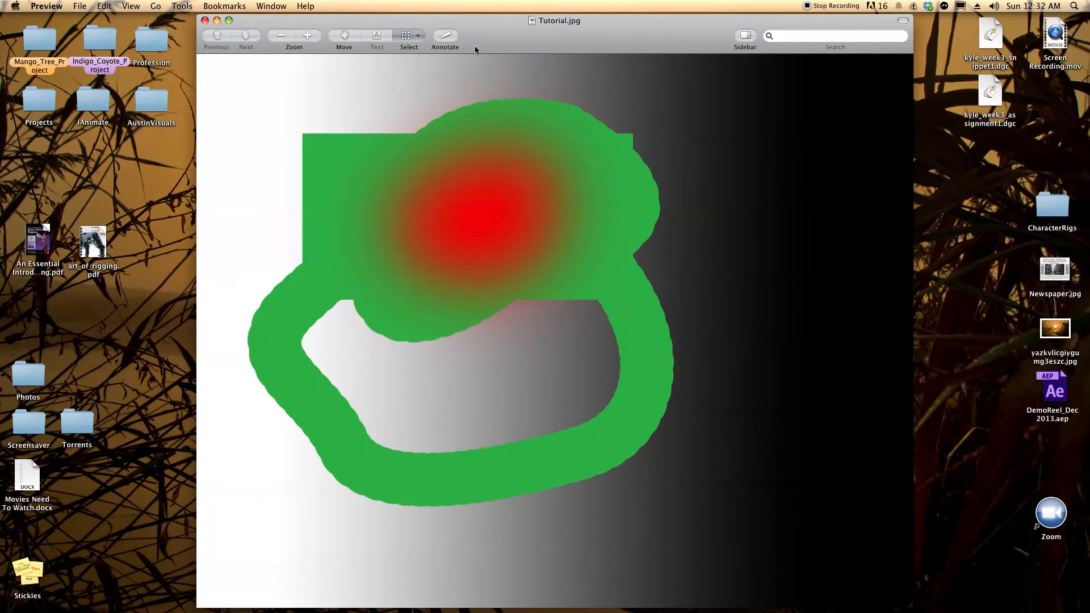
pyautogui.click(205, 21)
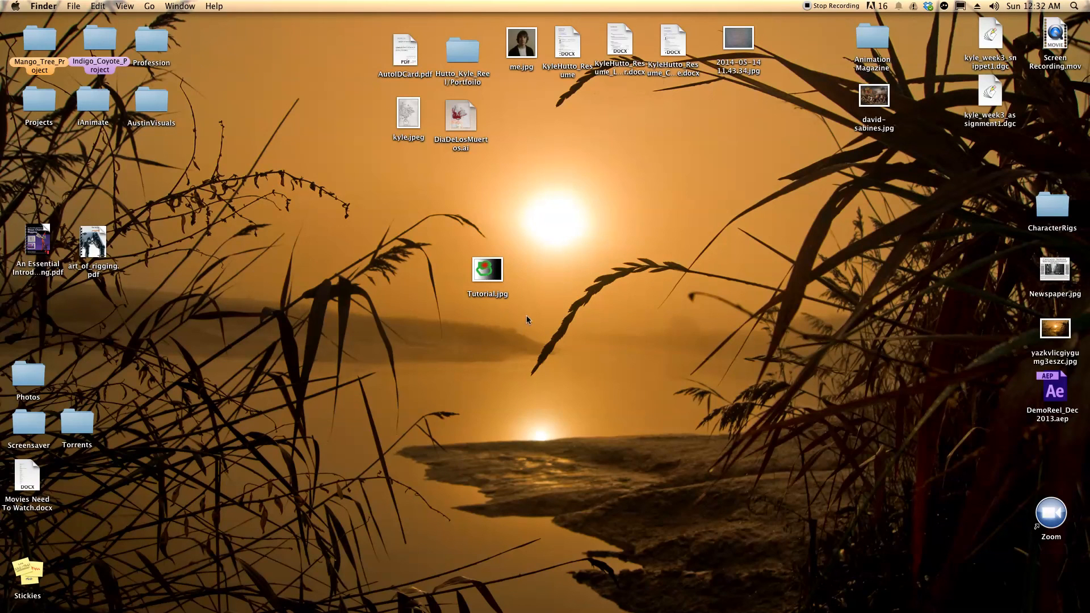
pyautogui.moveTo(487, 270); pyautogui.dragTo(529, 268)
pyautogui.click(580, 265)
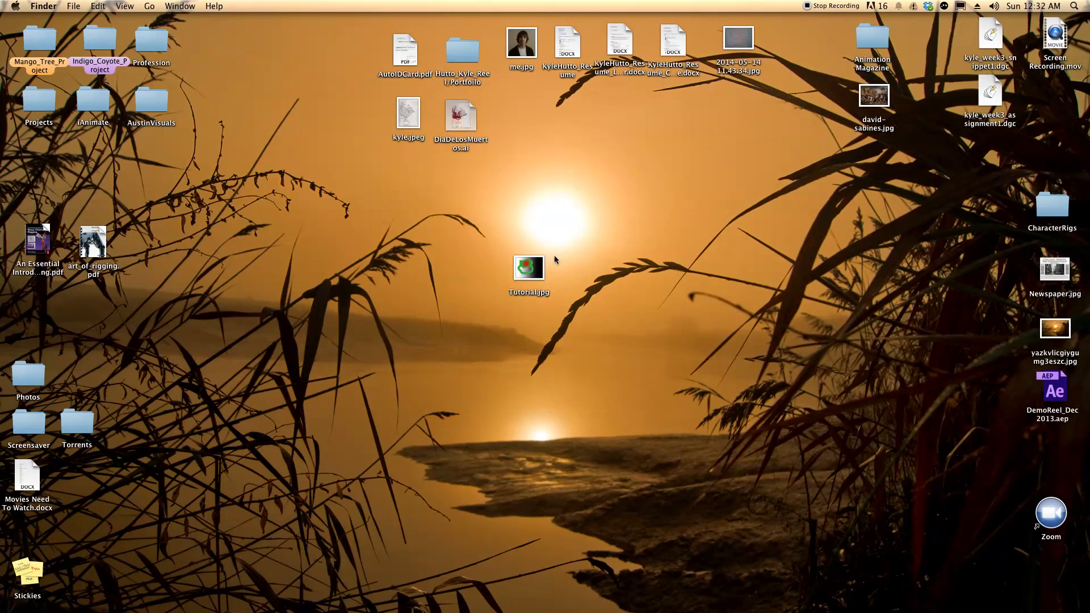